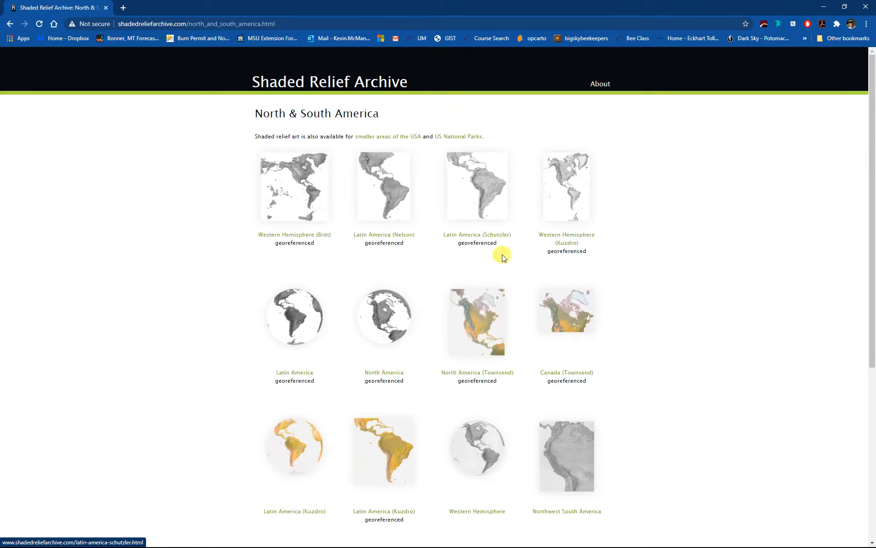
Step: Browse the Shaded Relief Archive's World collection, viewing World (Townsend - 2) and the Physical Map Legend page
click(9, 24)
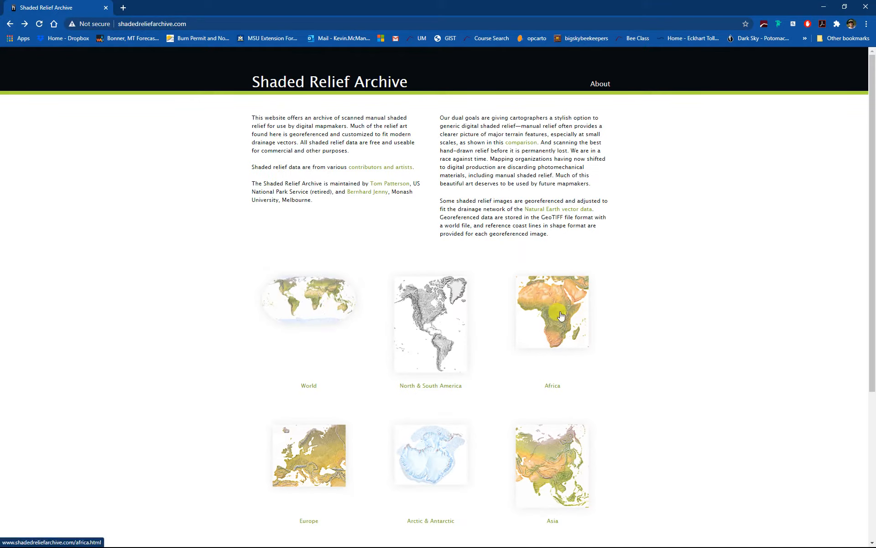
click(314, 306)
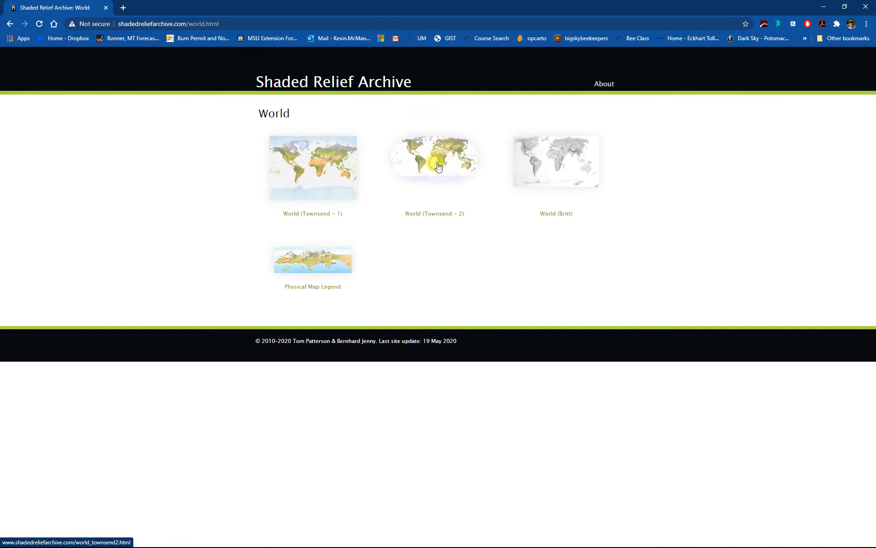
click(438, 167)
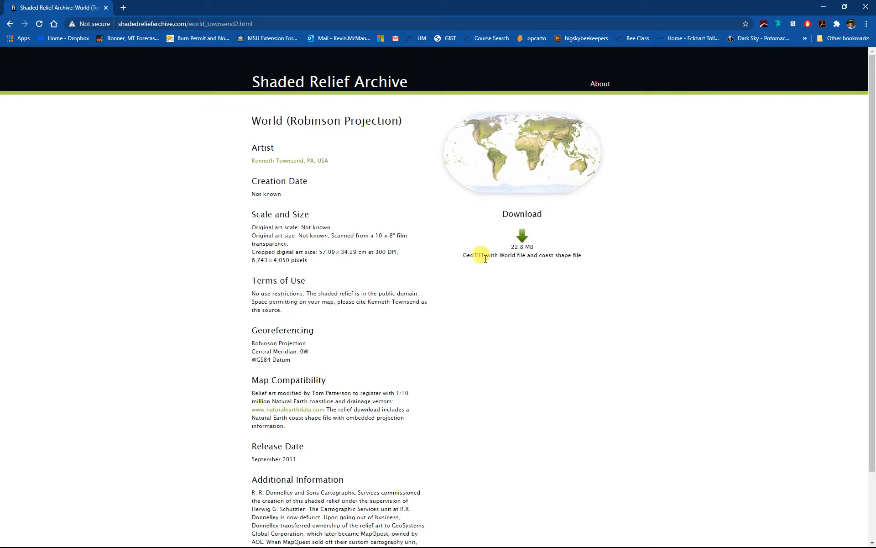
click(10, 24)
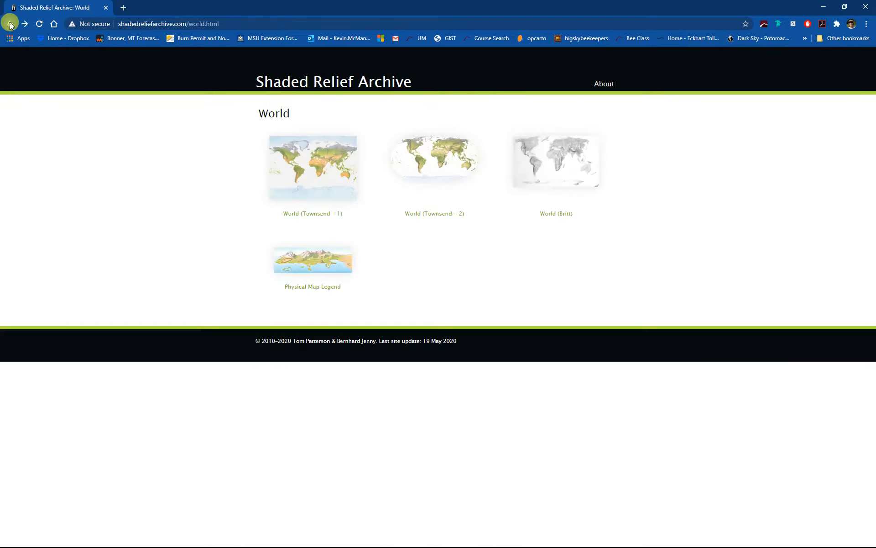
click(319, 268)
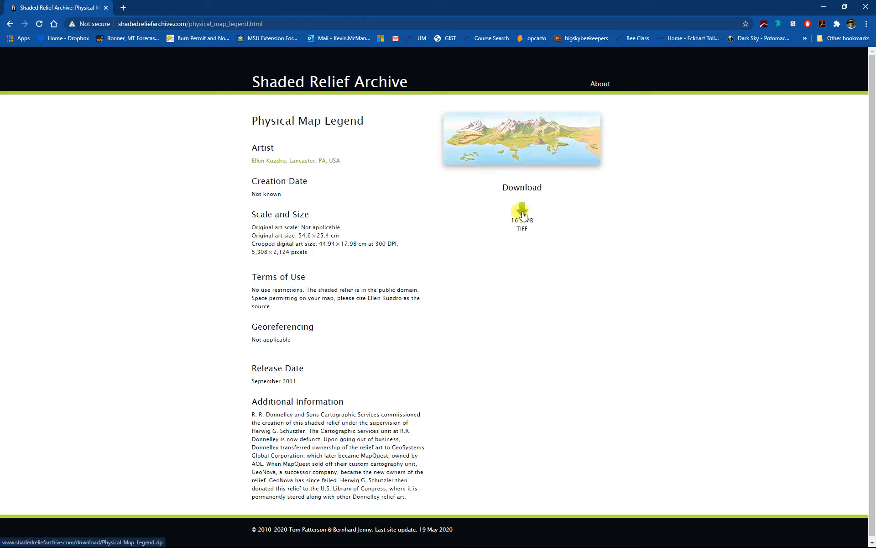
Step: Minimize the browser and launch Adobe Illustrator
click(824, 8)
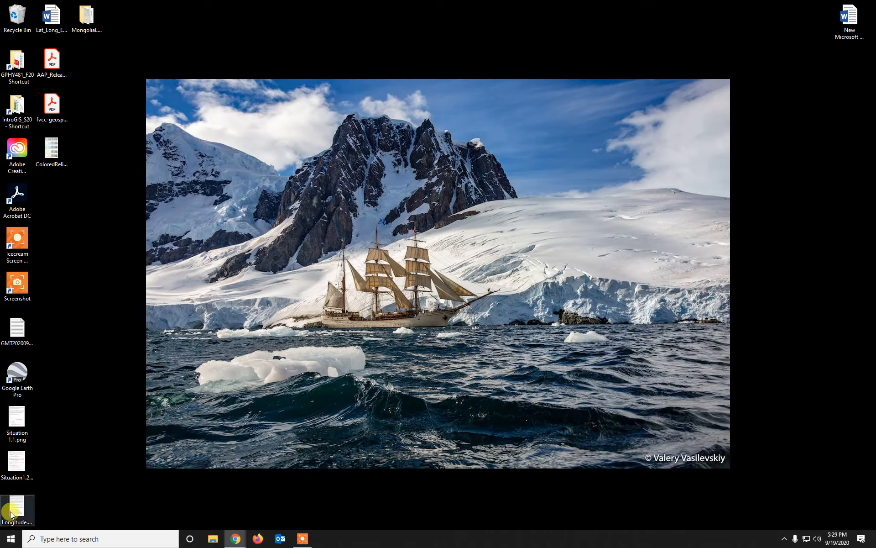
click(11, 539)
click(218, 331)
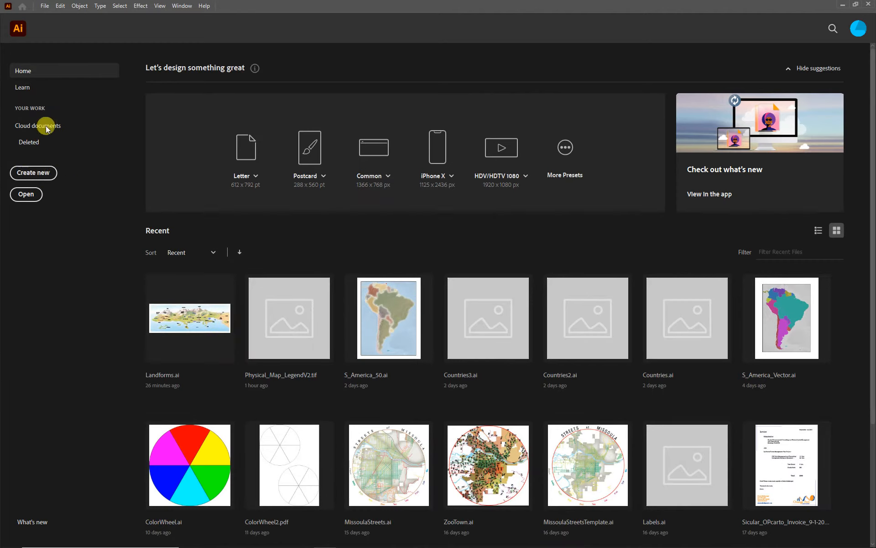
Step: Create a new document from template using Physical_Map_LegendV2.tif in the Physical_Map_Legend folder, flattening layers to a single image
click(47, 6)
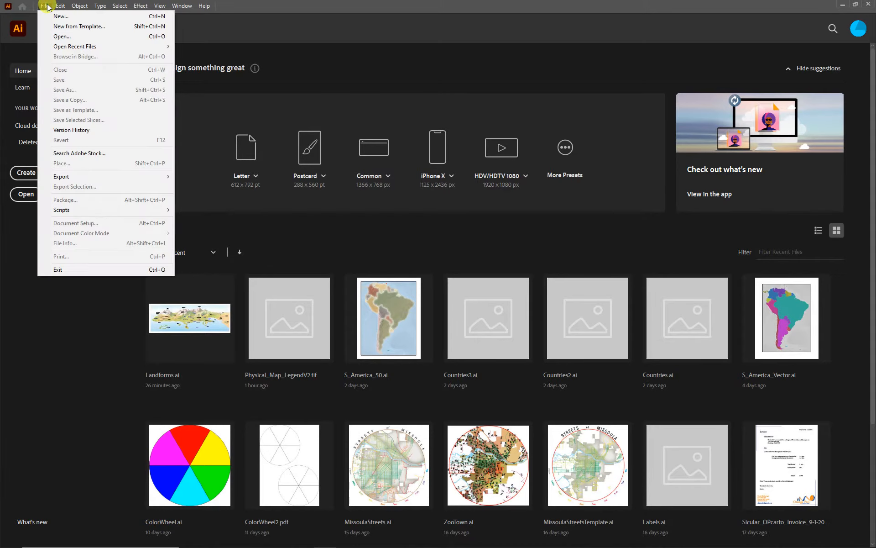
click(70, 28)
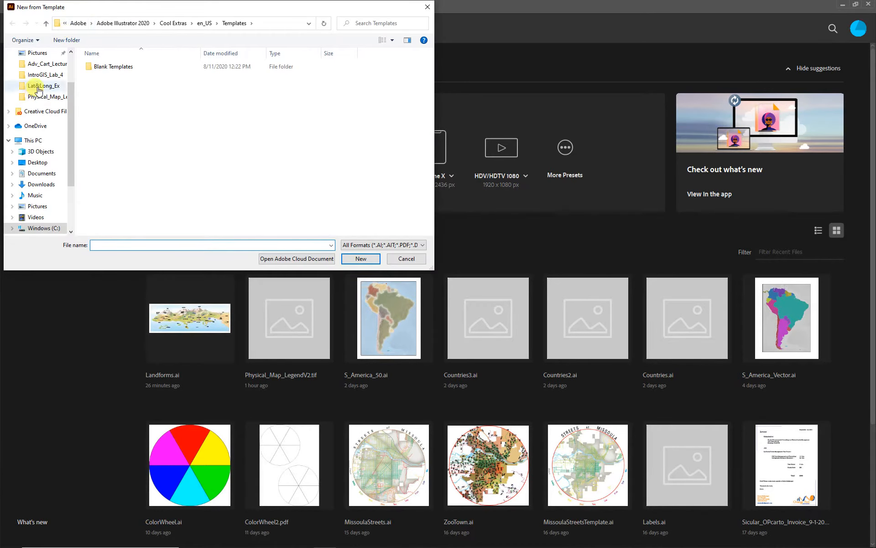
click(45, 98)
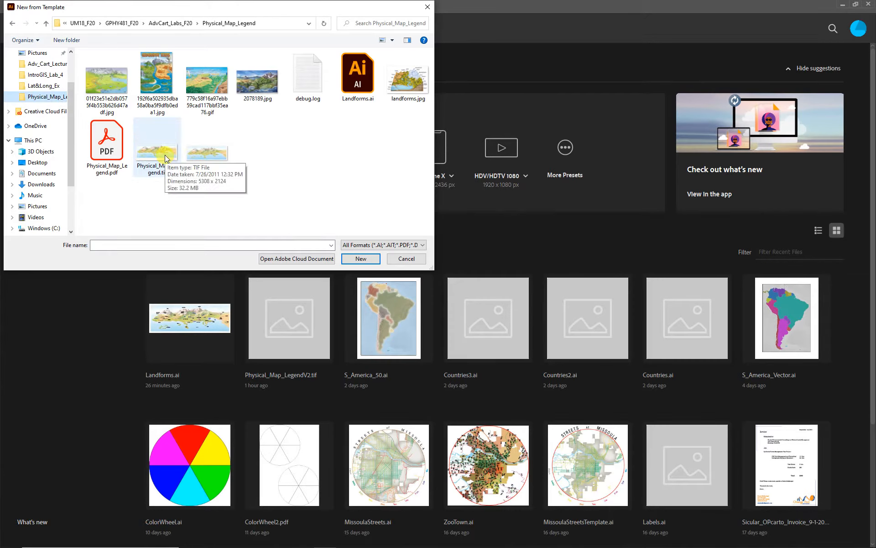
click(211, 157)
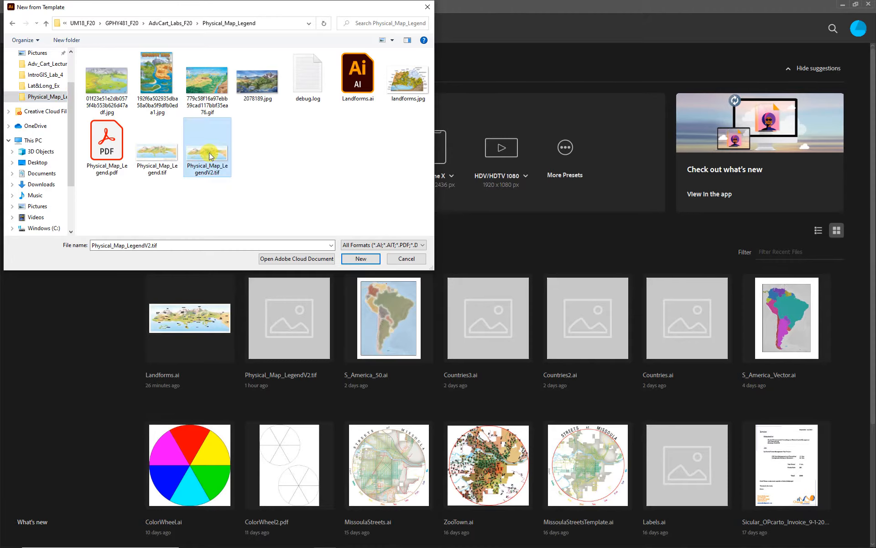
click(358, 258)
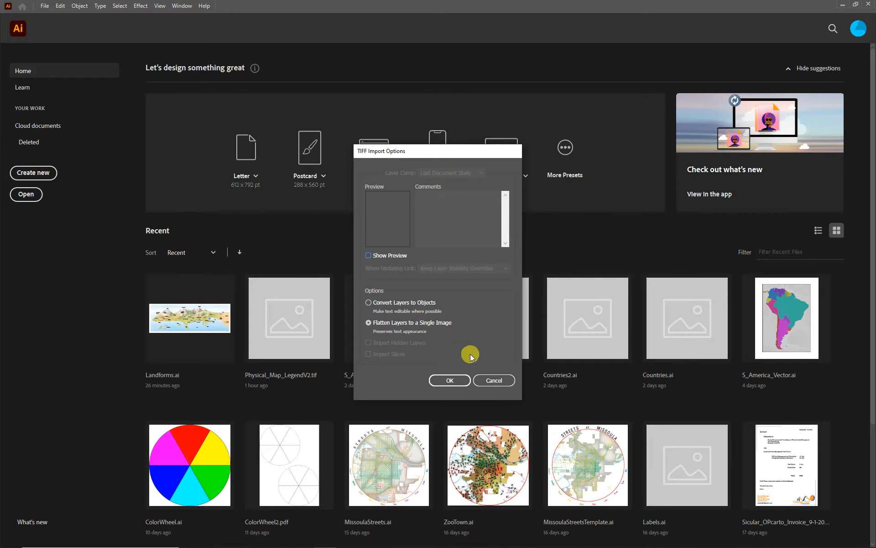
click(449, 379)
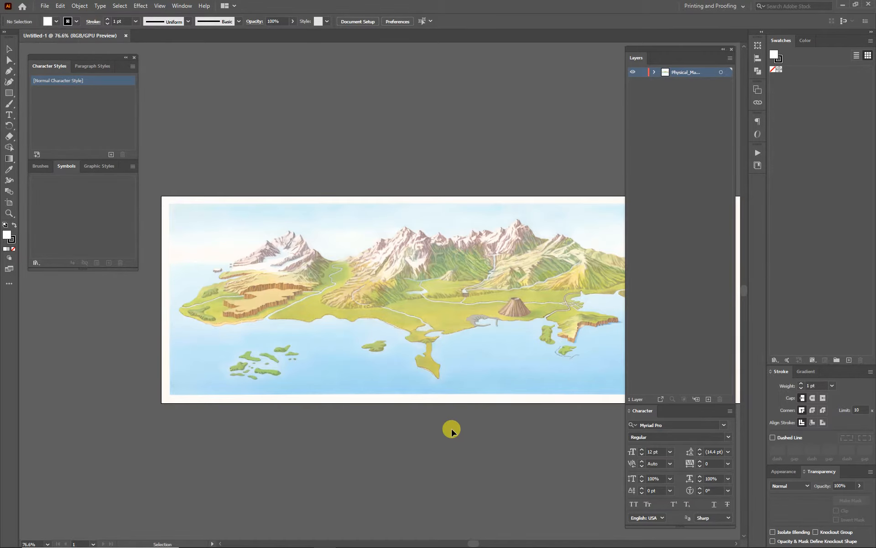
Step: Examine the whole legend artwork without panels, then view its western mountains and plateau at 150% with panels shown
key(Tab)
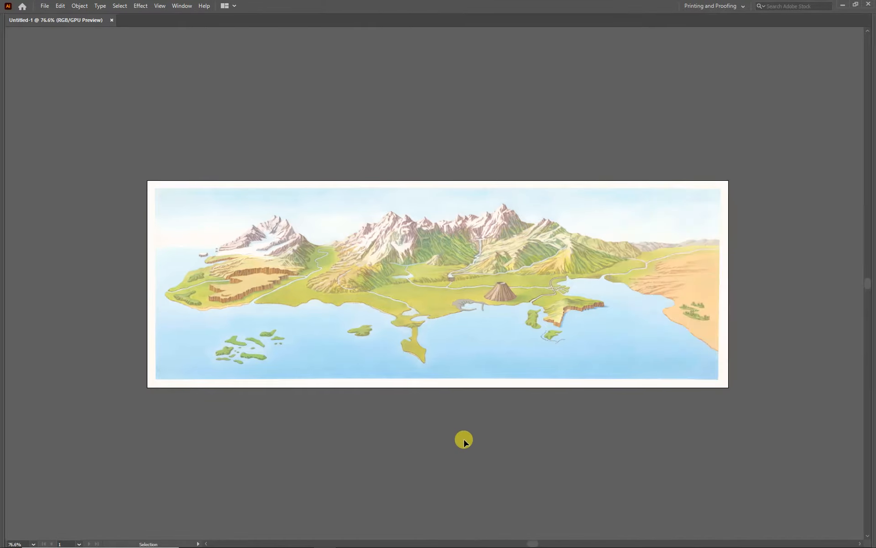
key(ctrl+0)
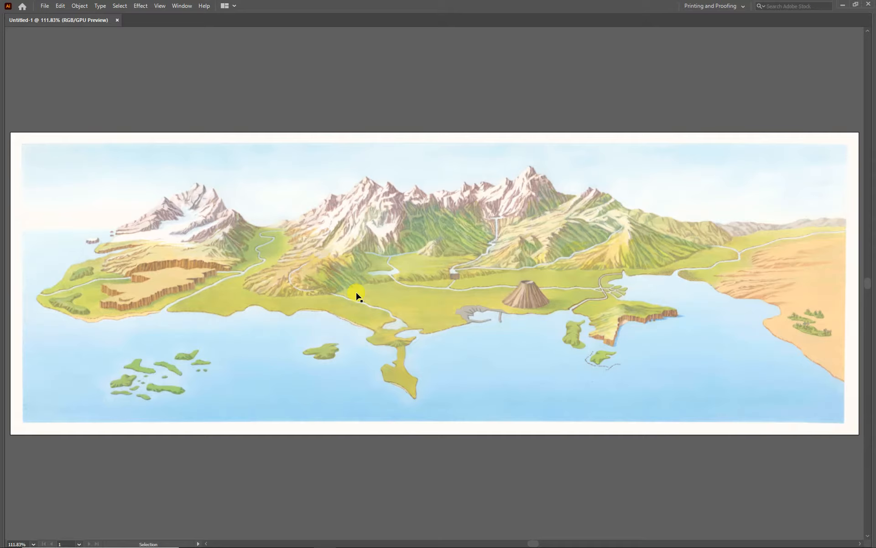
key(Tab)
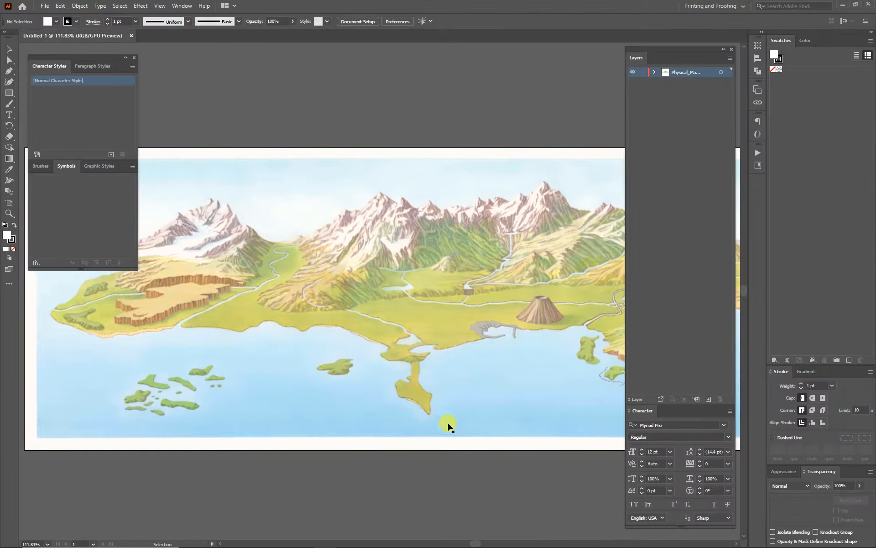
drag(305, 292, 393, 315)
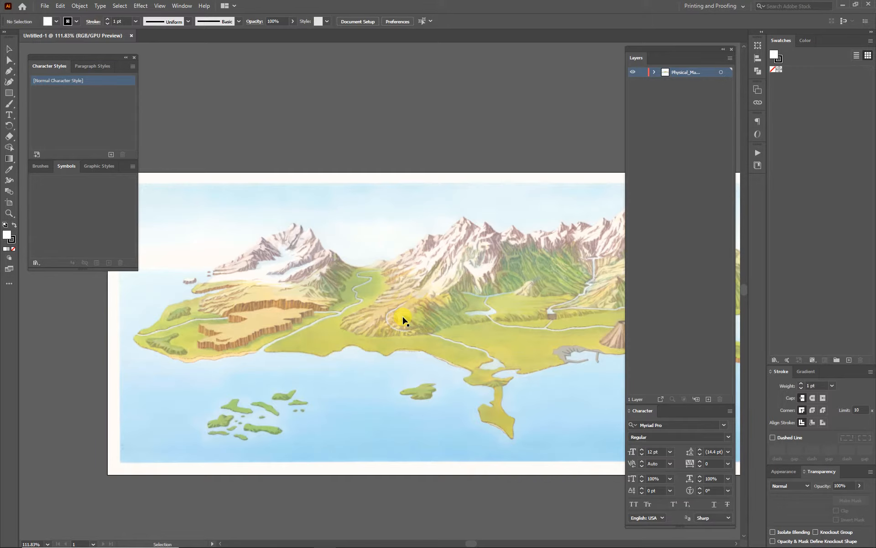
drag(337, 299, 399, 283)
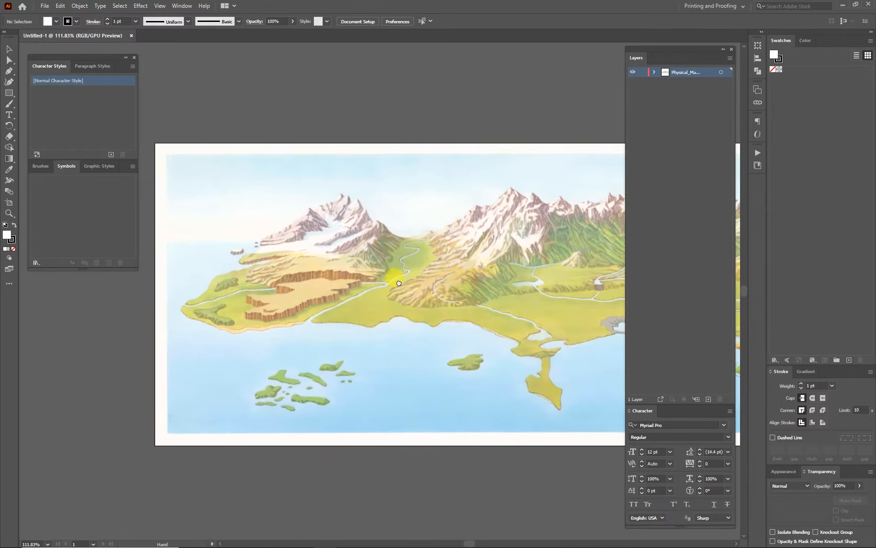
key(ctrl+plus)
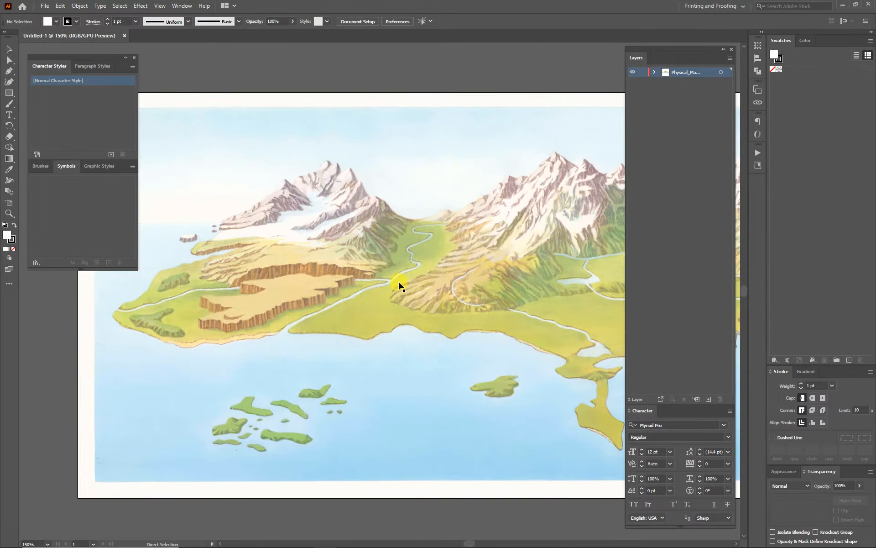
drag(351, 259, 387, 253)
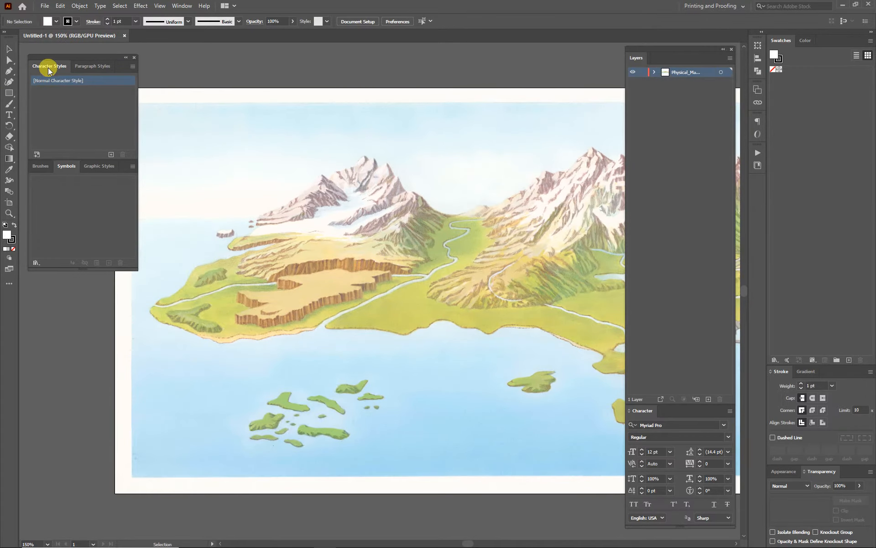
Step: Load the character styles from Landforms.ai in the Physical_Map_Legend folder
click(133, 67)
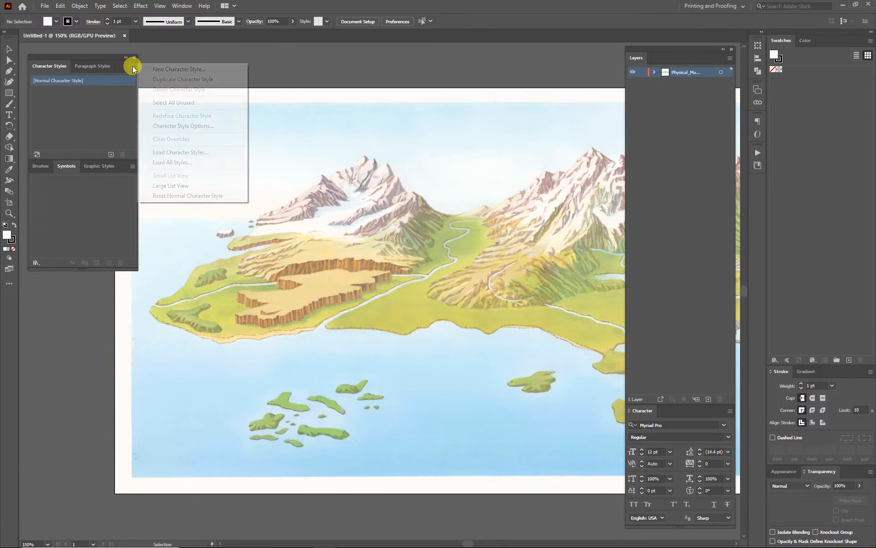
click(164, 155)
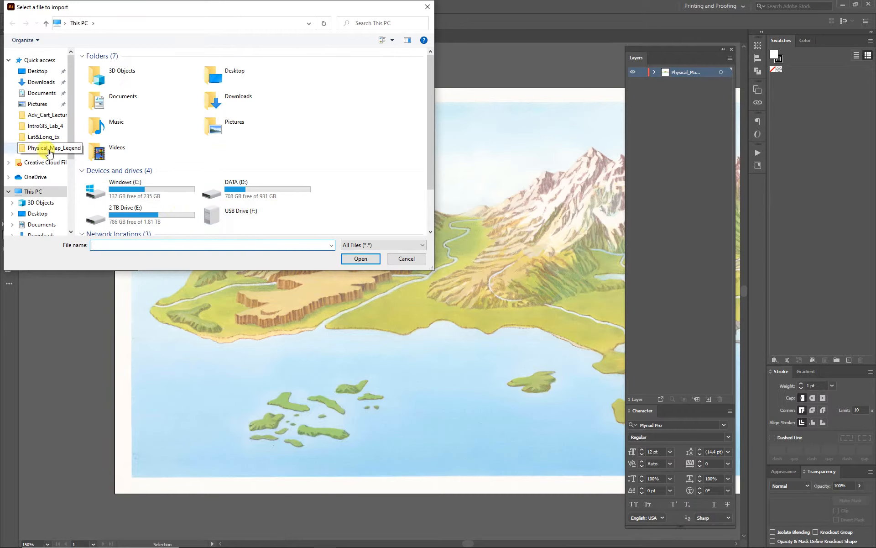
click(47, 152)
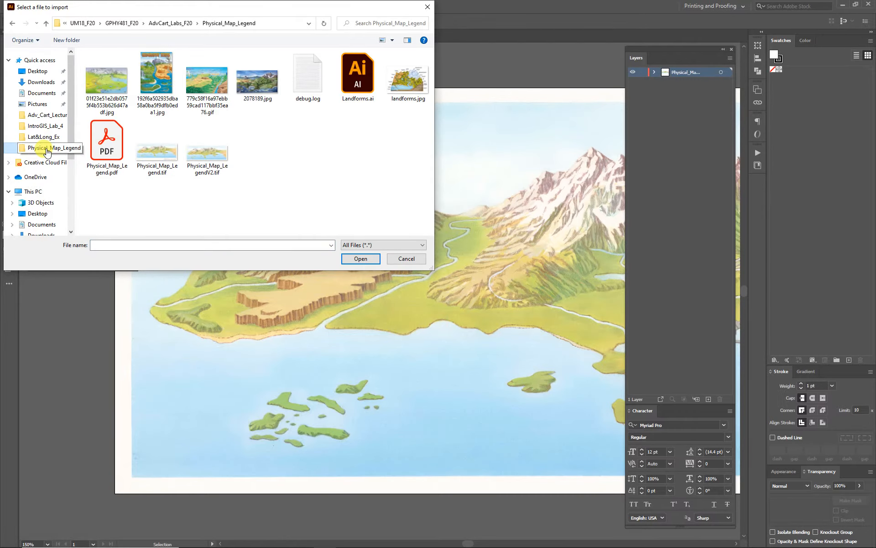
click(358, 77)
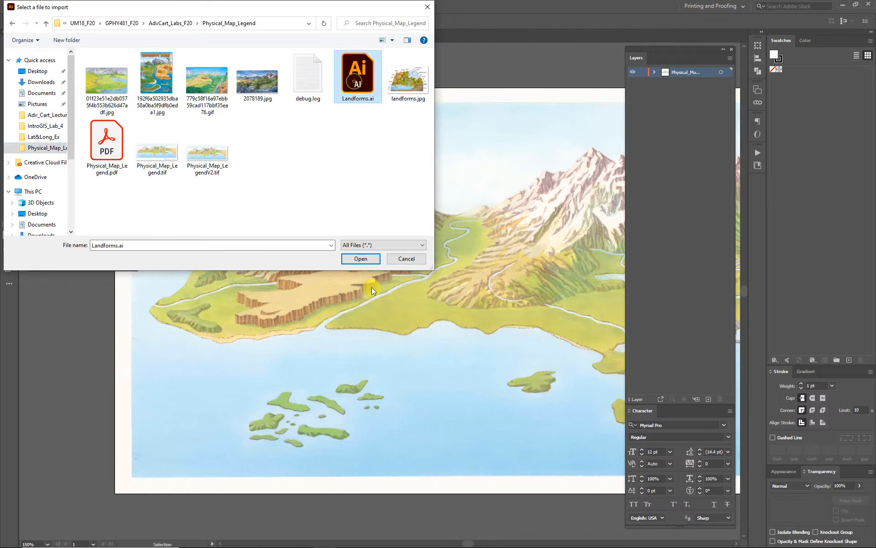
click(361, 258)
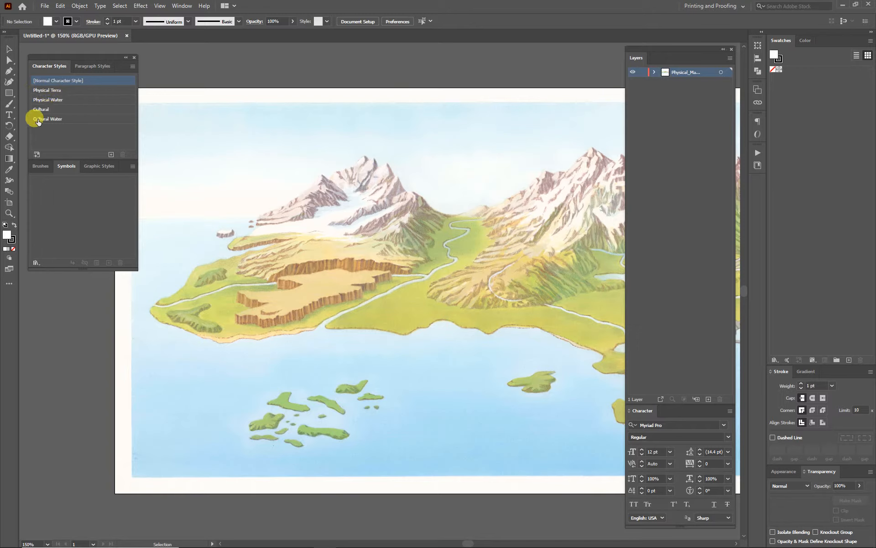
Step: Inspect the contents of the layer holding the legend image and lock that layer
click(254, 249)
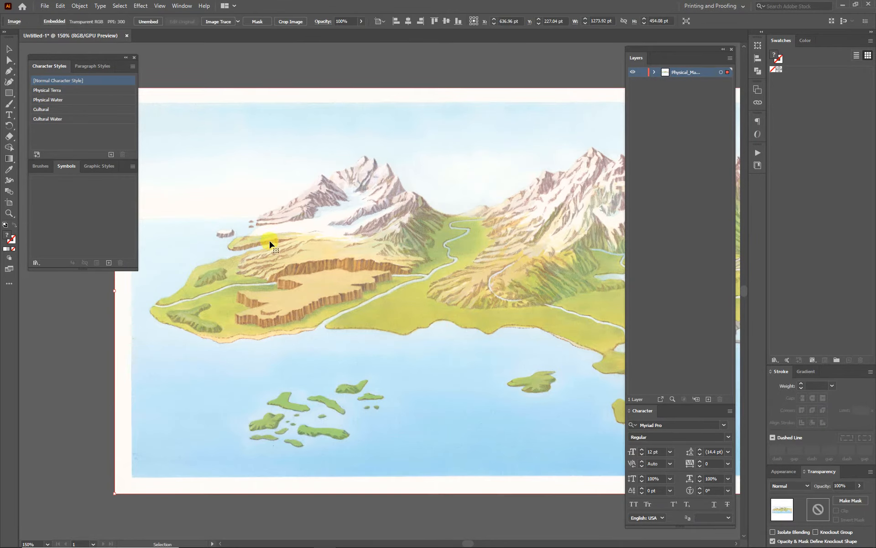
click(655, 72)
click(694, 83)
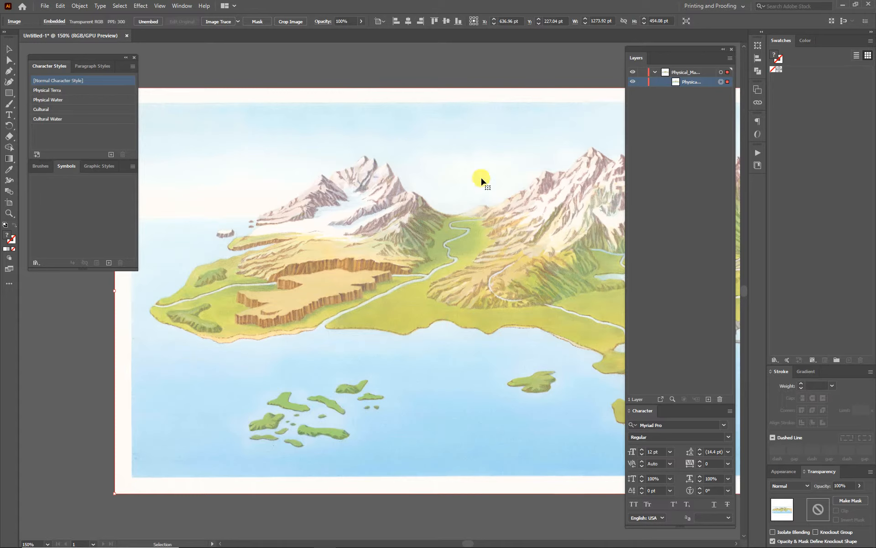
click(655, 72)
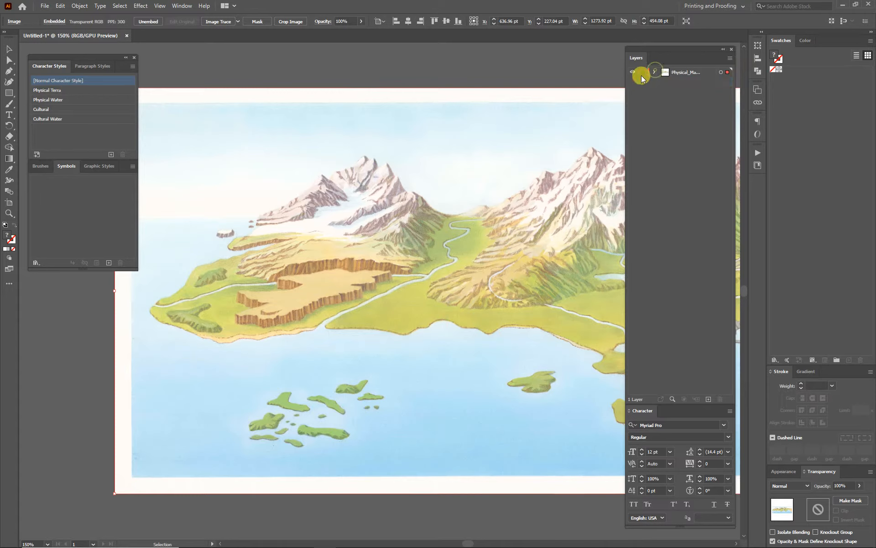
click(642, 72)
Step: Add a new layer above the image layer and name it Physical Labels
click(708, 399)
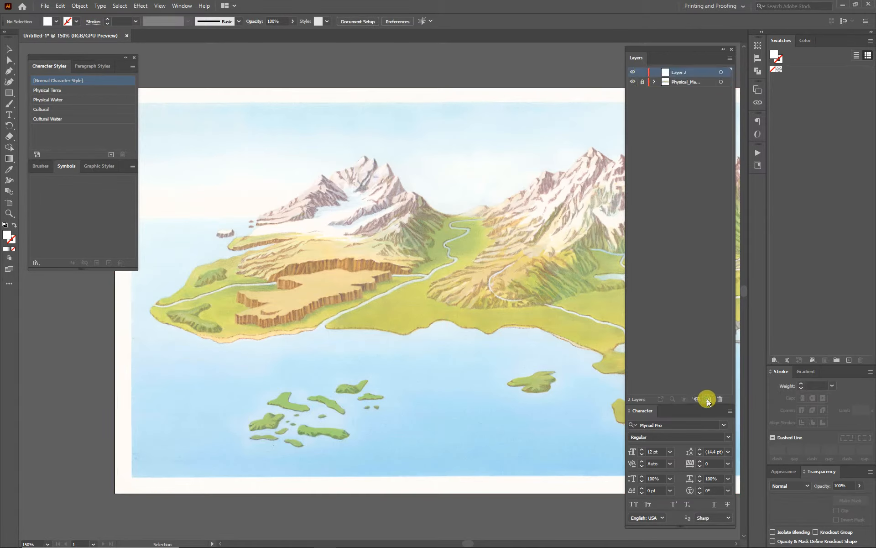
double_click(679, 72)
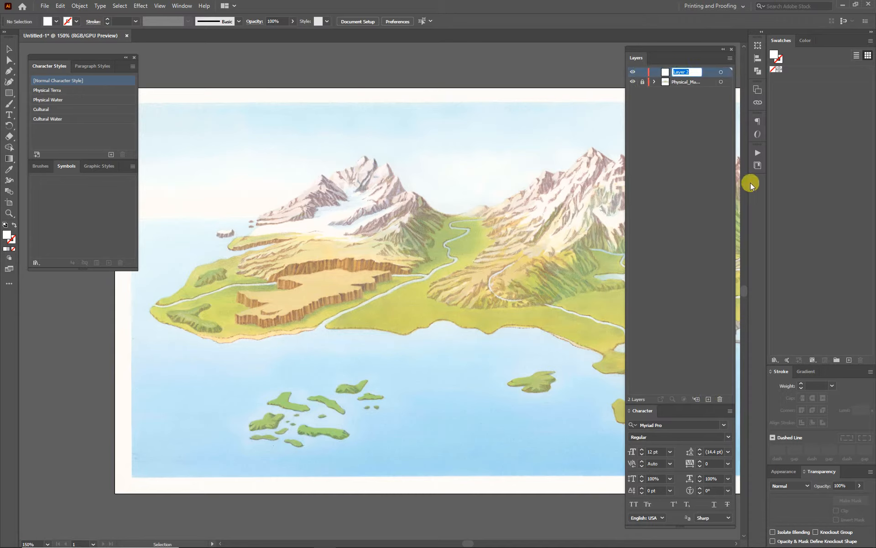
text(Physical Labels)
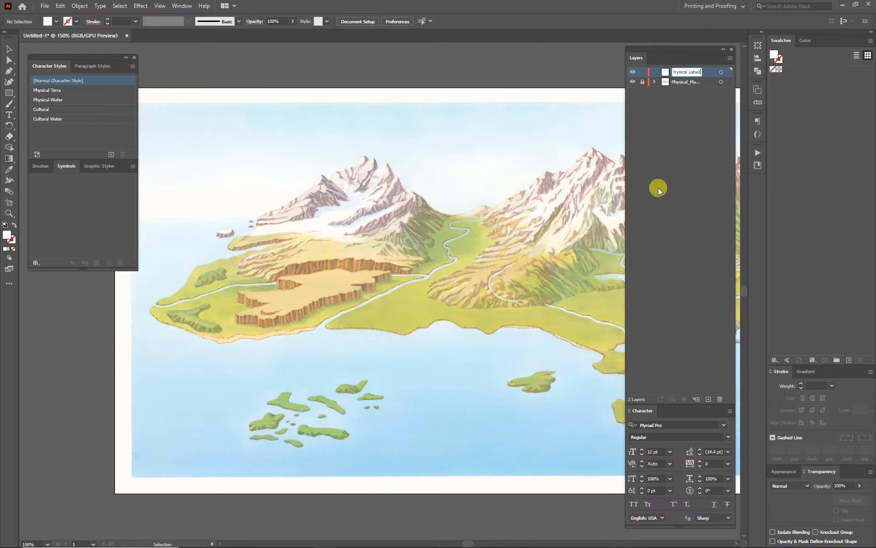
key(Return)
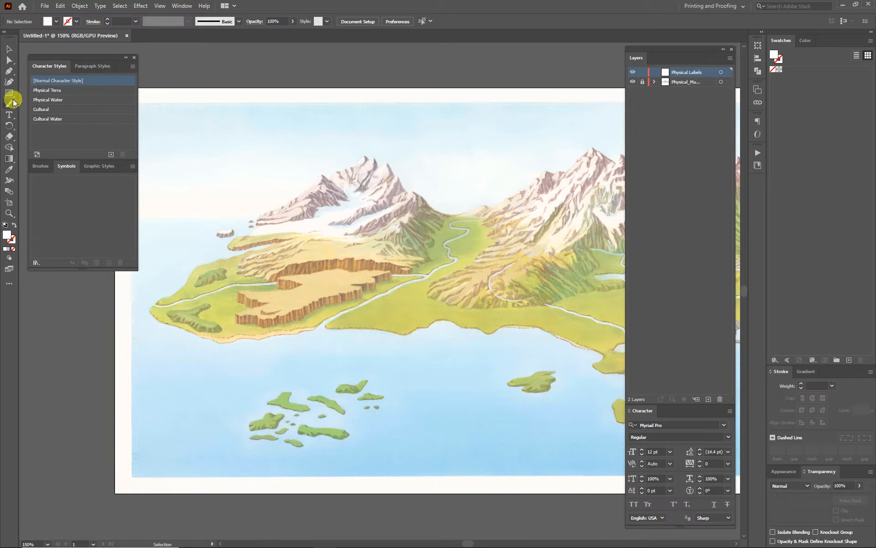
Step: Add a text label reading "Peak" above the westernmost snowy mountain on the Physical Labels layer
click(10, 115)
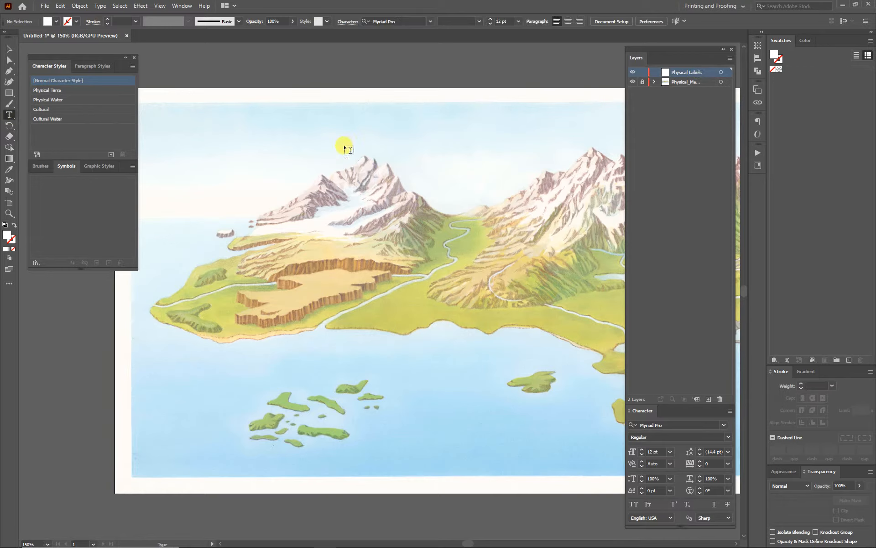
click(347, 140)
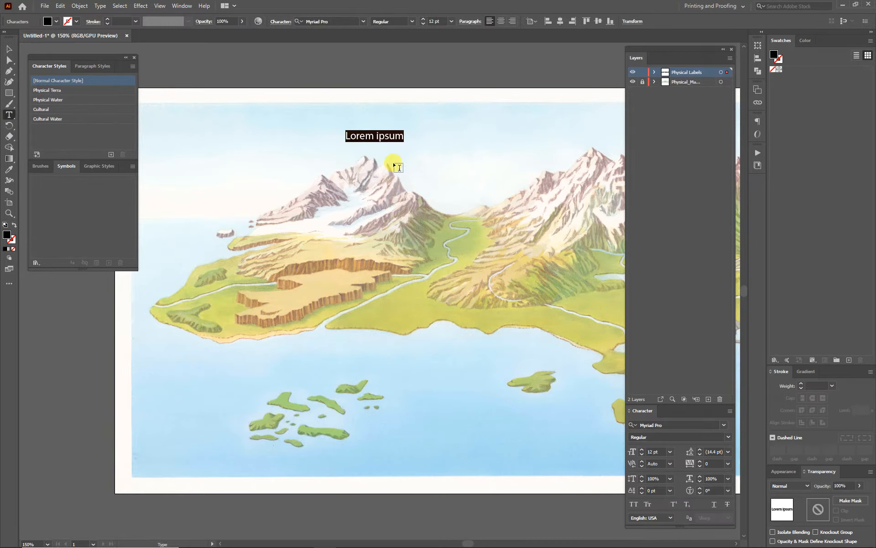
text(Peak)
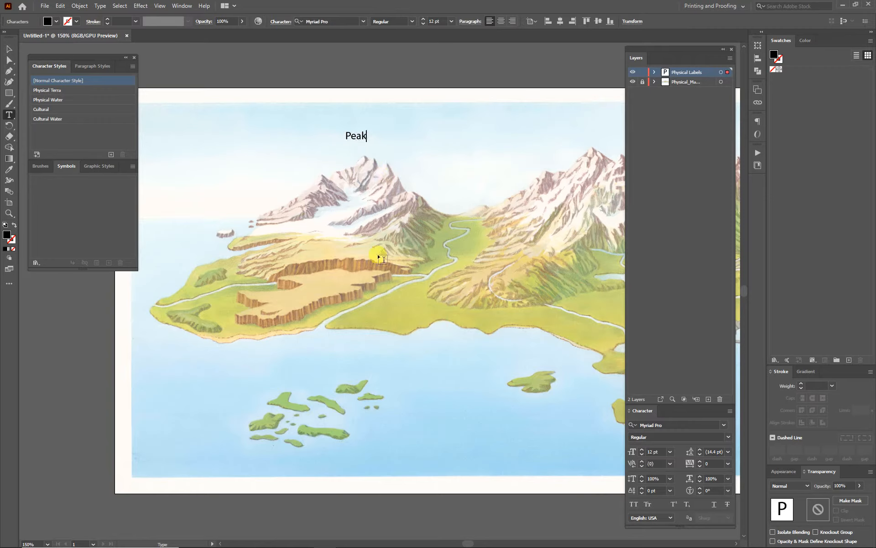
Step: Apply the Physical Terra character style to the "Peak" label and move it closer to the summit of the westernmost mountain
click(9, 49)
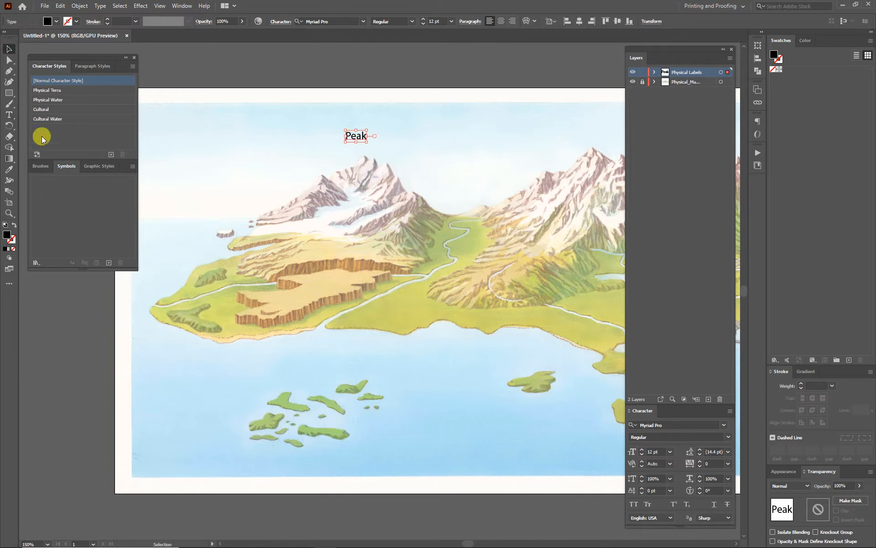
click(44, 90)
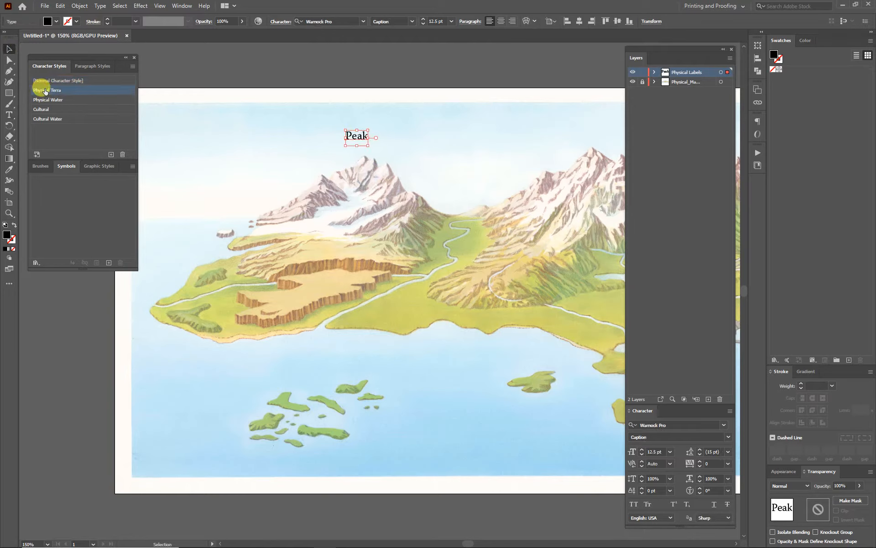
click(395, 82)
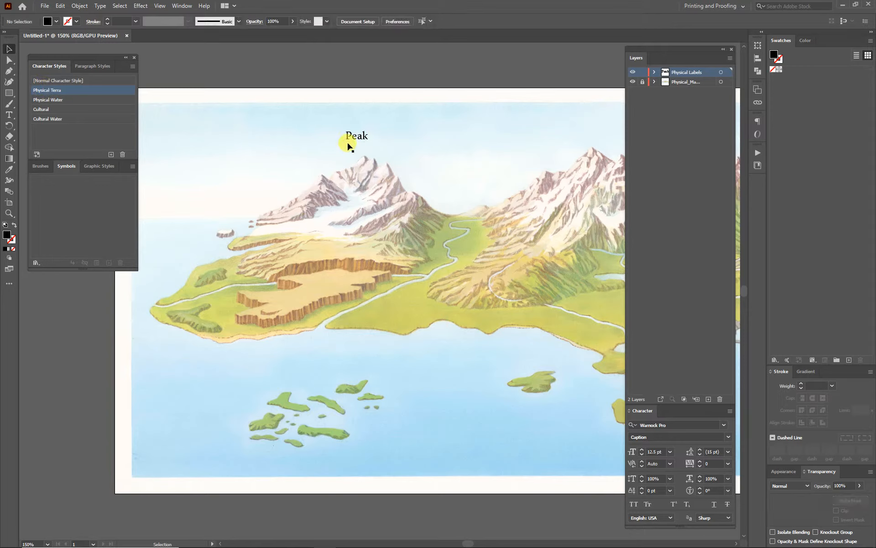
click(357, 137)
drag(357, 137, 369, 147)
click(413, 152)
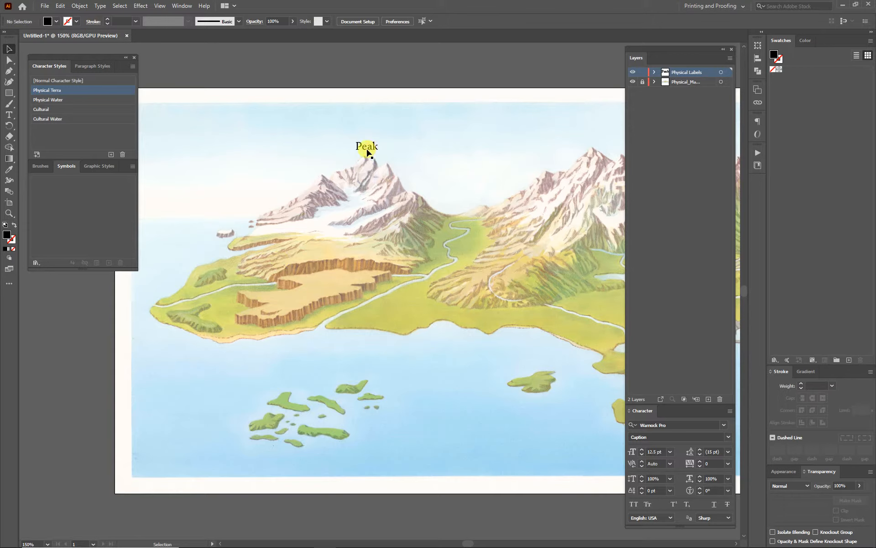
Step: Duplicate the "Peak" label onto the snowfield below the summit and change the copy's text to "Glacier"
click(368, 150)
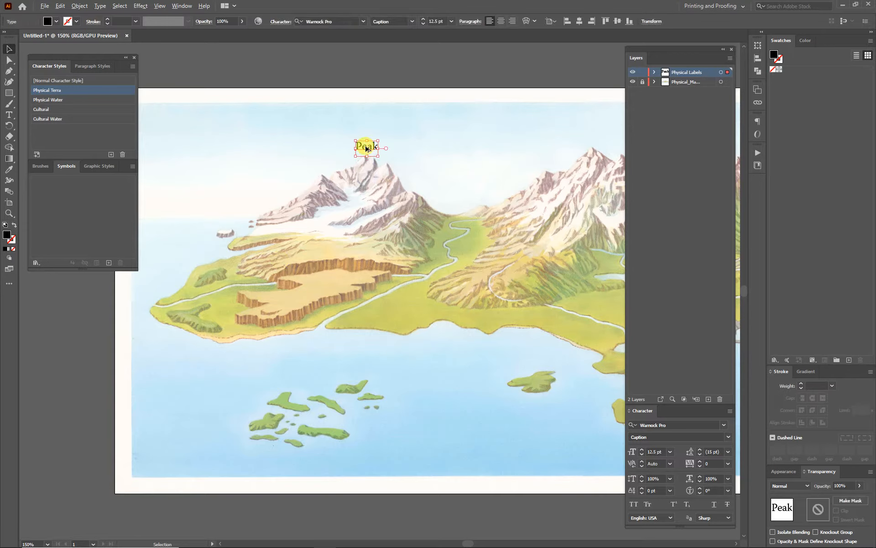
drag(368, 148, 302, 169)
drag(300, 169, 335, 215)
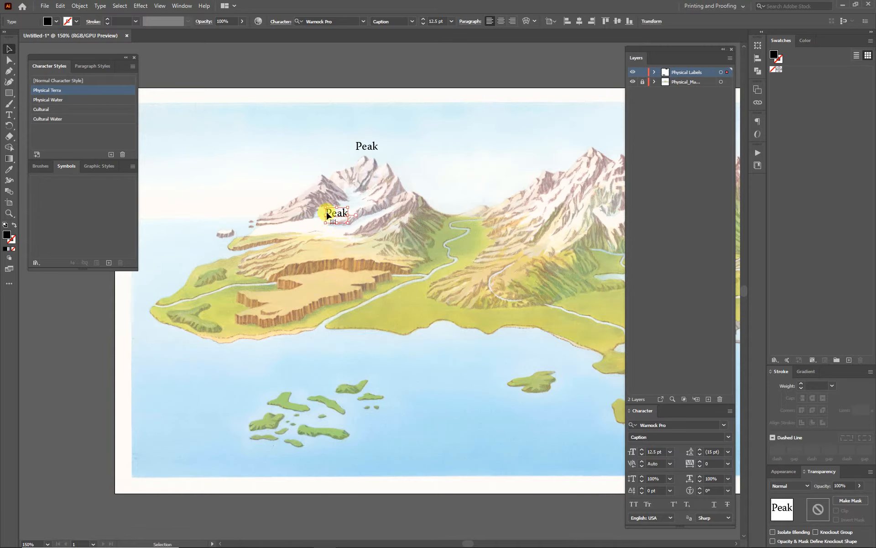
key(t)
click(324, 212)
key(ctrl+z)
double_click(339, 213)
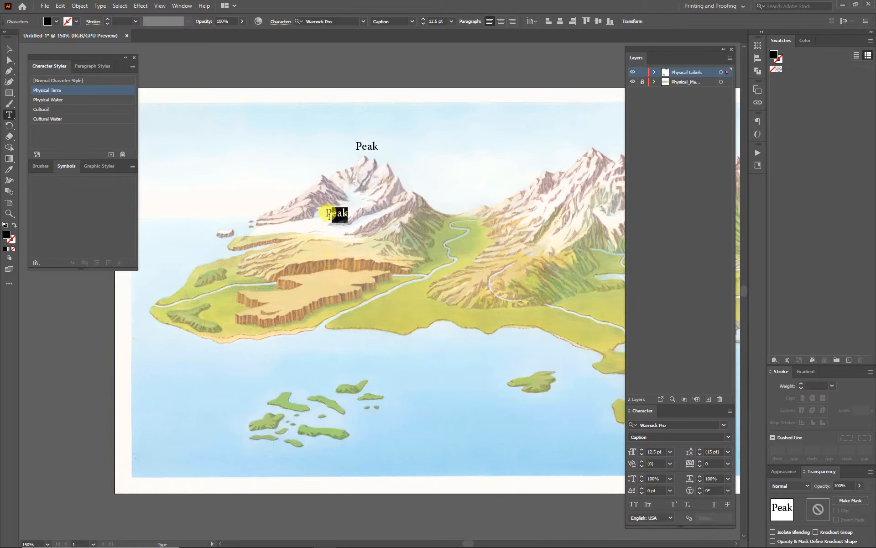
text(Glacier)
click(8, 49)
click(224, 131)
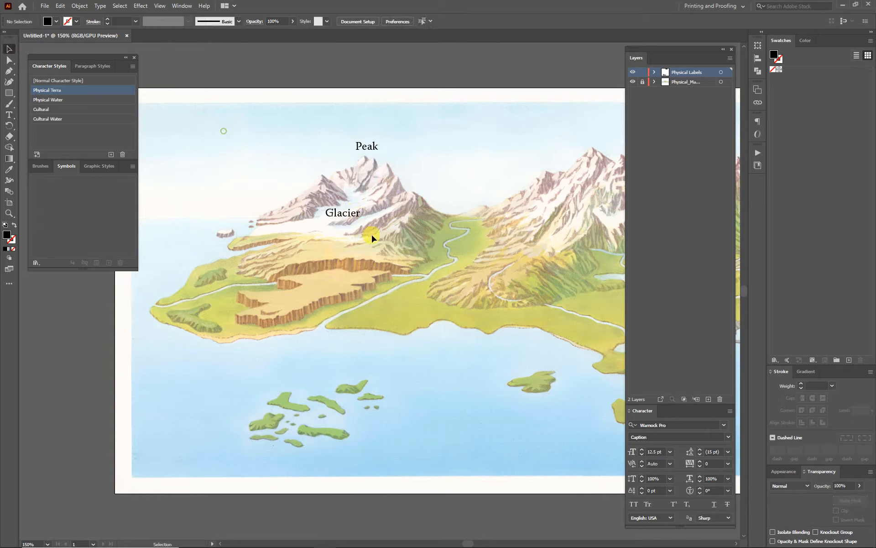
Step: Duplicate the "Glacier" label to the coast west of the mountain and change the copy to "Tidewater Glacier" on two lines
drag(343, 221, 227, 219)
double_click(207, 218)
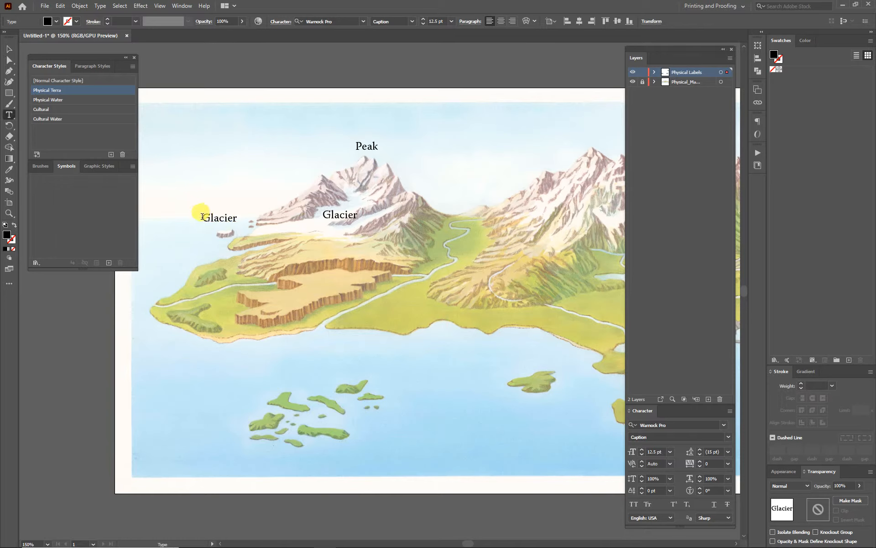
click(203, 220)
text(Tide)
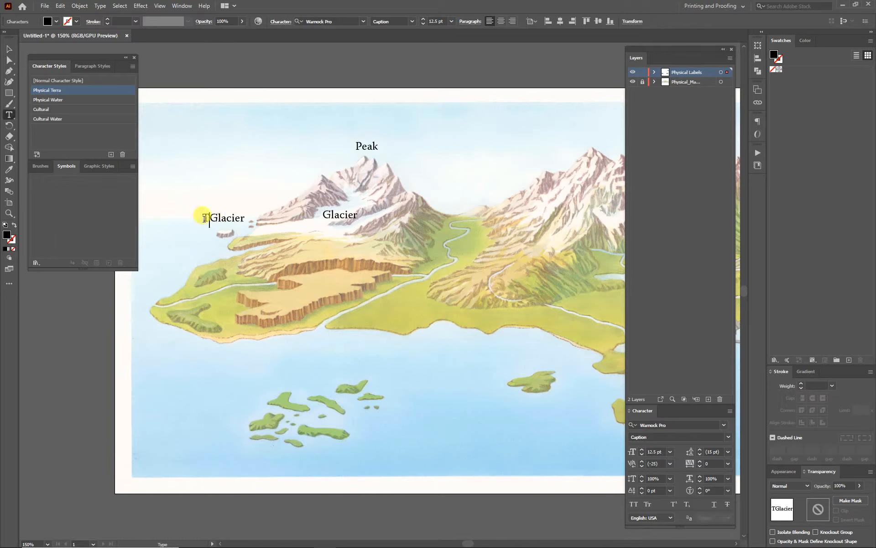
text(water)
key(Return)
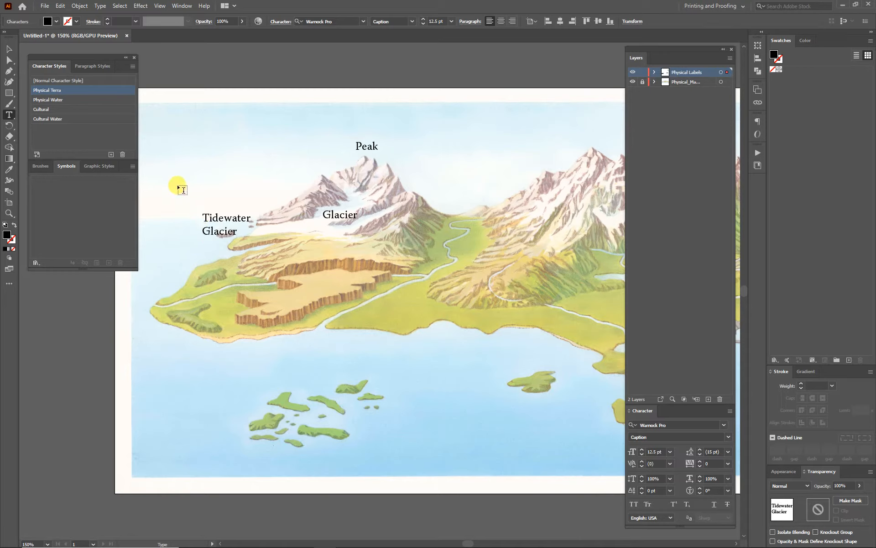
key(Escape)
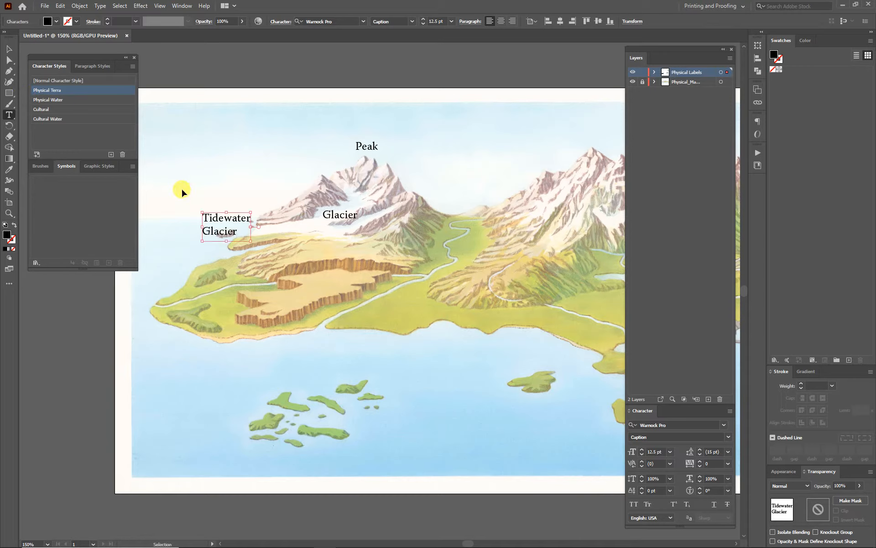
Step: Shift the "Tidewater Glacier" label slightly up and to the east, nearer the glacier's edge
click(218, 176)
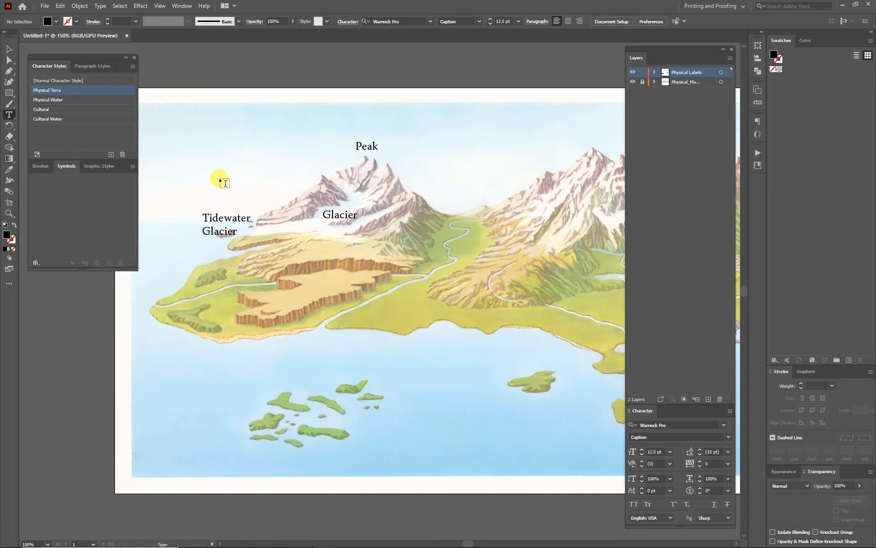
key(a)
mouse_move(236, 218)
mouse_down()
mouse_move(247, 202)
mouse_move(244, 213)
mouse_up()
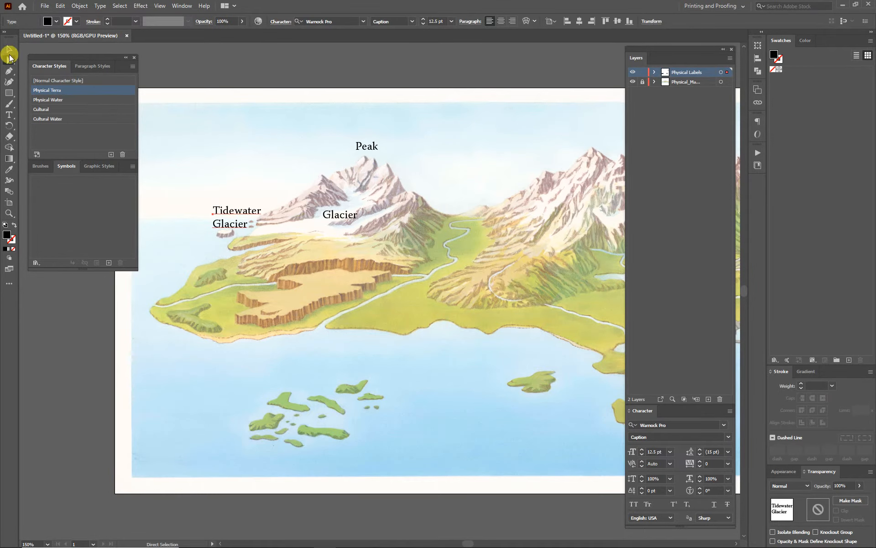
click(229, 177)
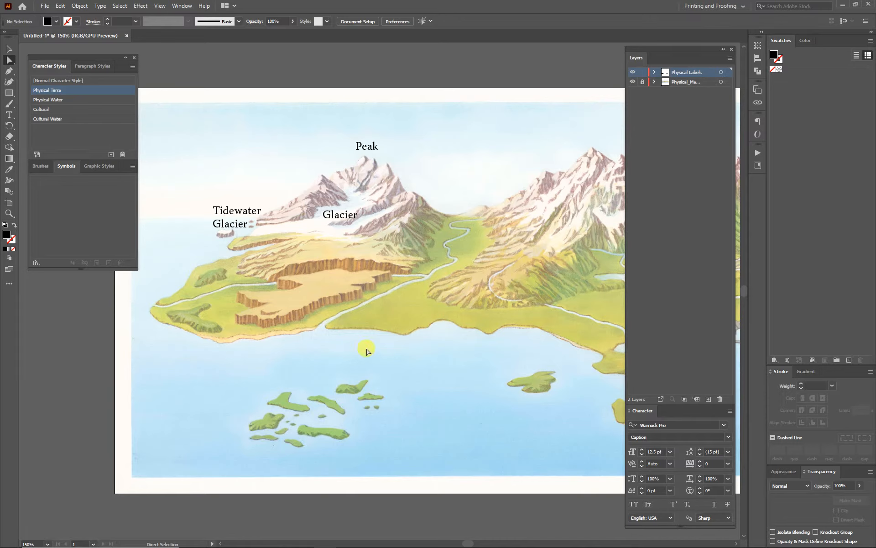
Step: Duplicate the "Glacier" label onto the flat-topped plateau to the south and change the copy's text to "Mesa"
click(346, 217)
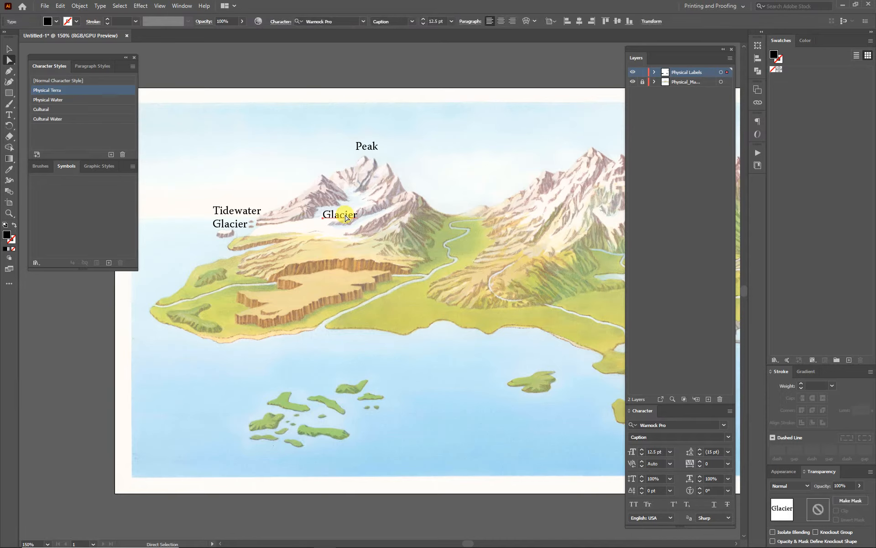
drag(346, 217, 367, 288)
key(t)
text(Me)
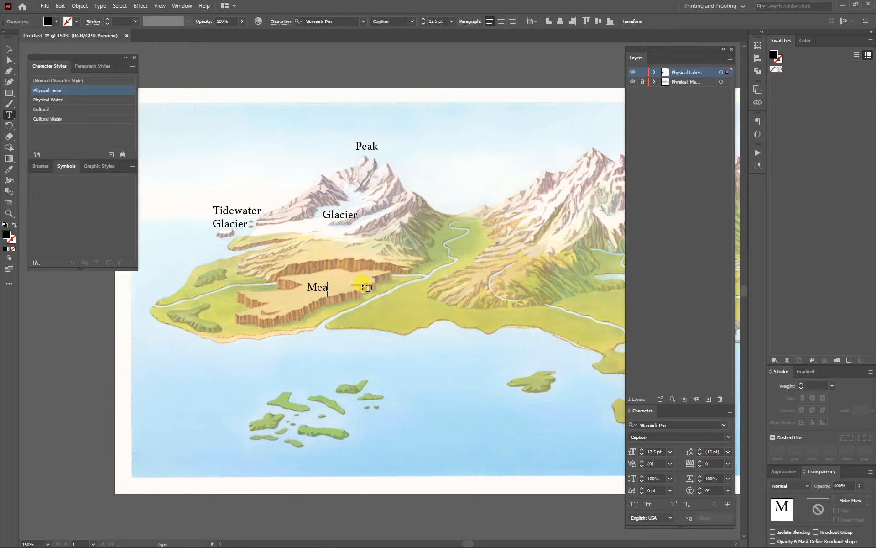
text(a)
key(BackSpace)
text(s)
key(BackSpace)
text(aa)
key(BackSpace)
key(ctrl)
Step: Reposition the "Mesa" label slightly up and to the east on the plateau
ctrl+click(345, 291)
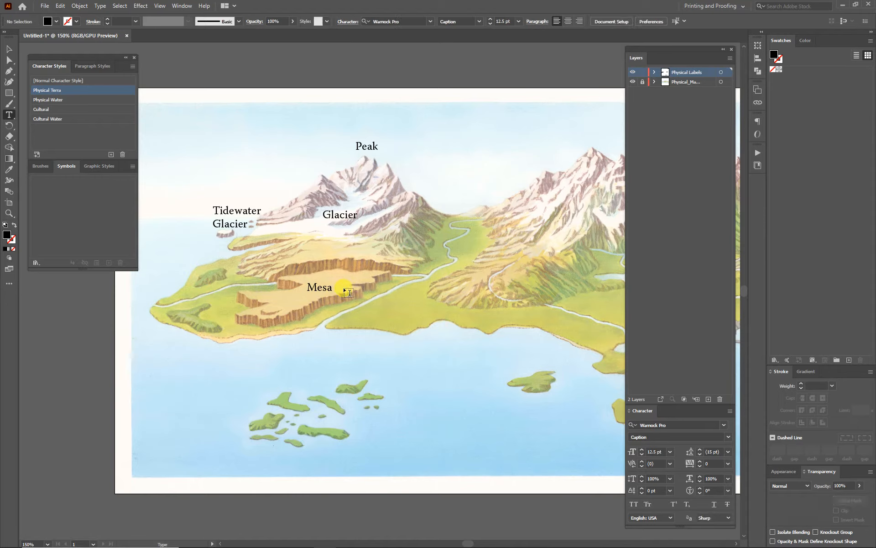
ctrl+click(332, 290)
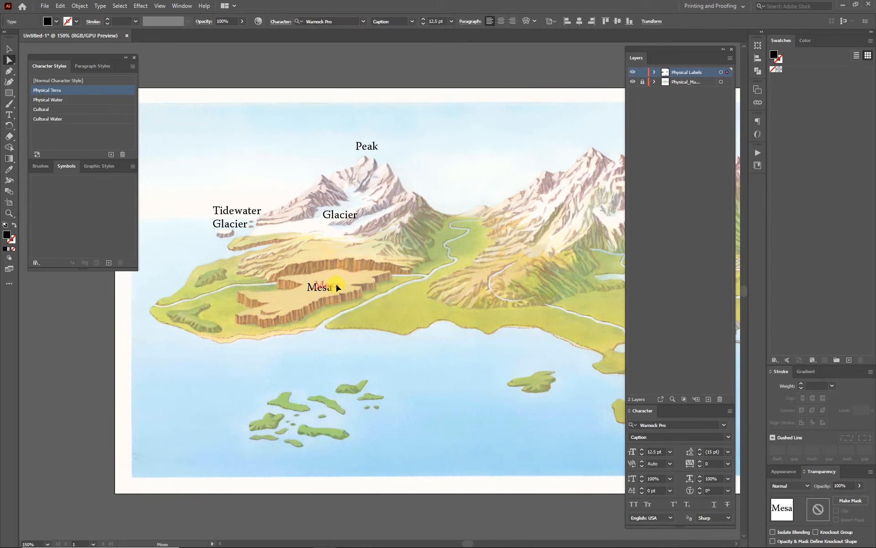
drag(334, 284, 329, 283)
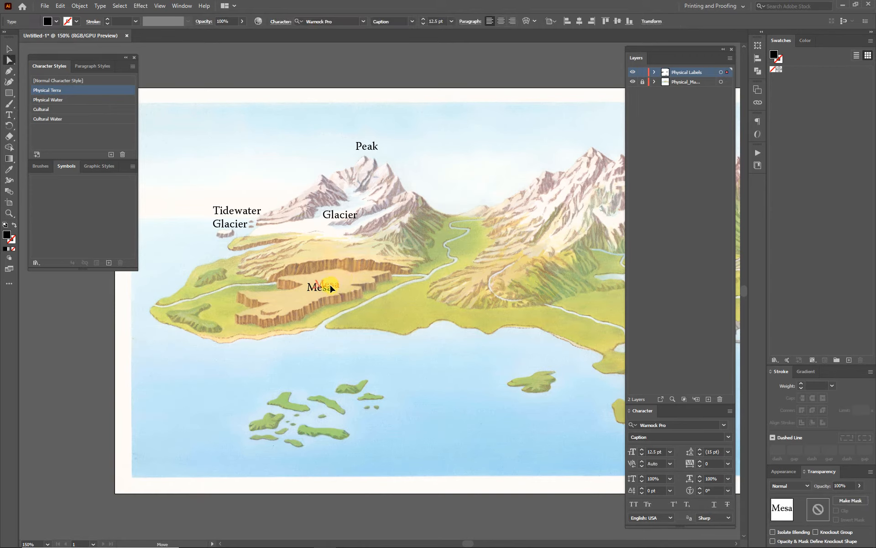
ctrl+click(382, 345)
Step: Duplicate the "Mesa" label onto the cliffs just north of the plateau, change it to "Canyon" and fine-tune its position
drag(327, 284, 362, 264)
text(Canyon)
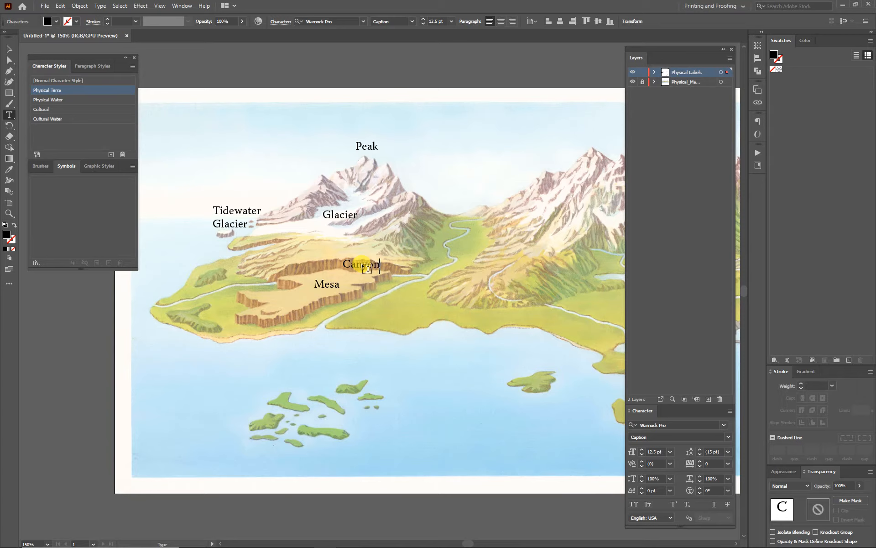
click(414, 311)
drag(371, 264, 368, 267)
click(414, 303)
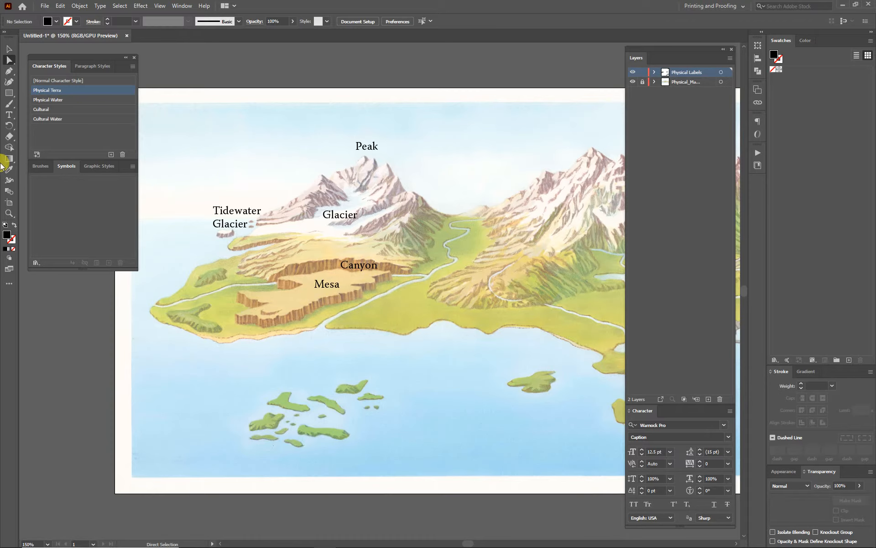
Step: Duplicate the "Mesa" label beside the river west of the plateau and change the copy's text to "Tributary"
drag(219, 254, 323, 253)
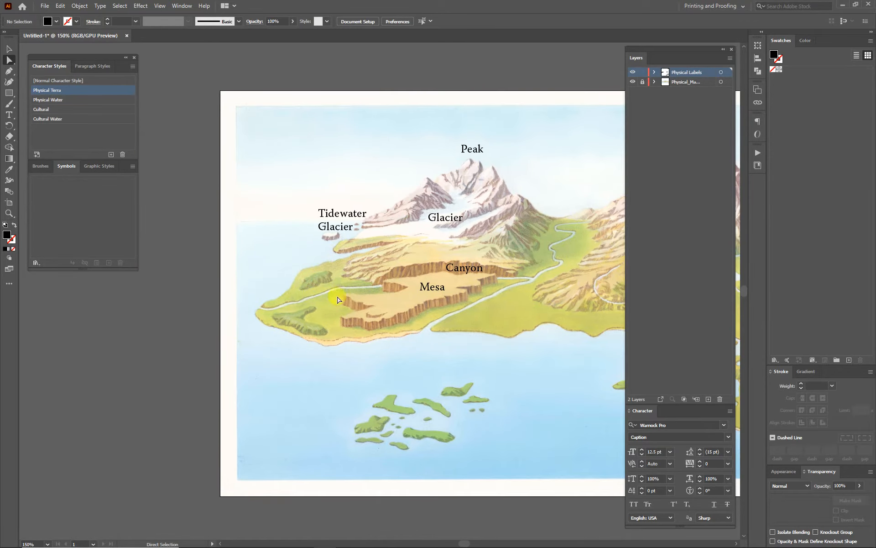
scroll(366, 290, right, 2)
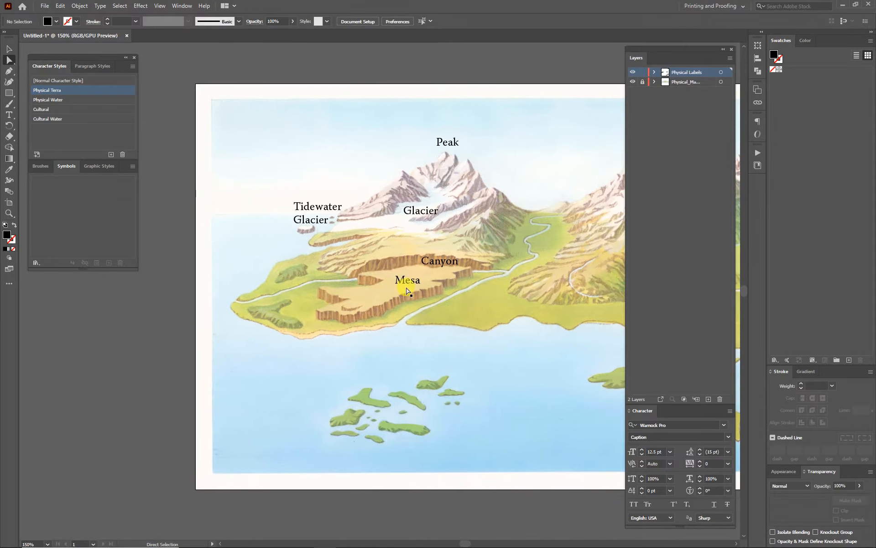
click(408, 285)
drag(409, 284, 324, 292)
key(t)
text(Tributary)
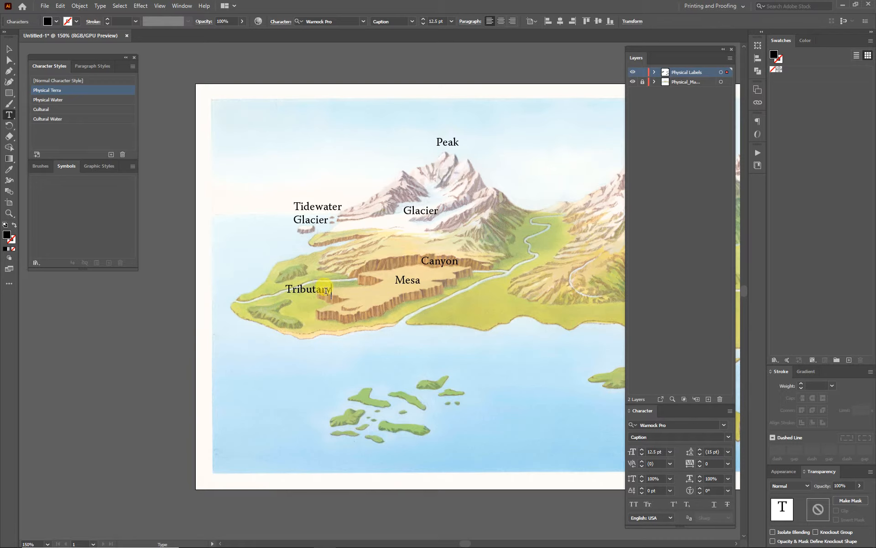
key(Escape)
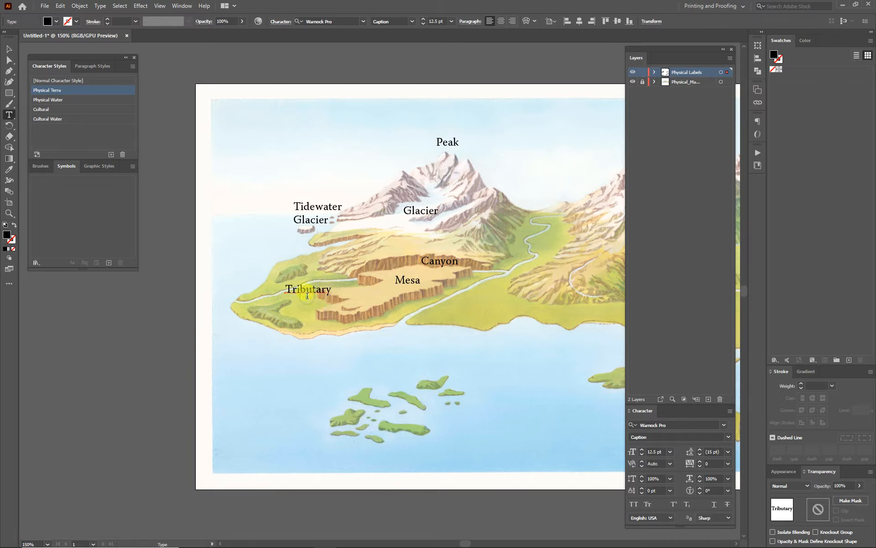
Step: Apply the Physical Water character style to the "Tributary" label and move it west along the river
click(47, 100)
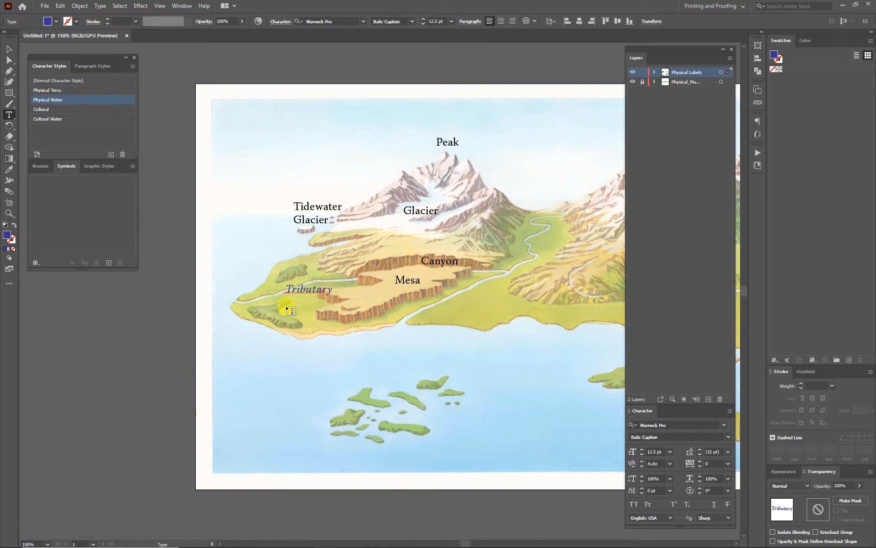
key(a)
drag(315, 289, 294, 288)
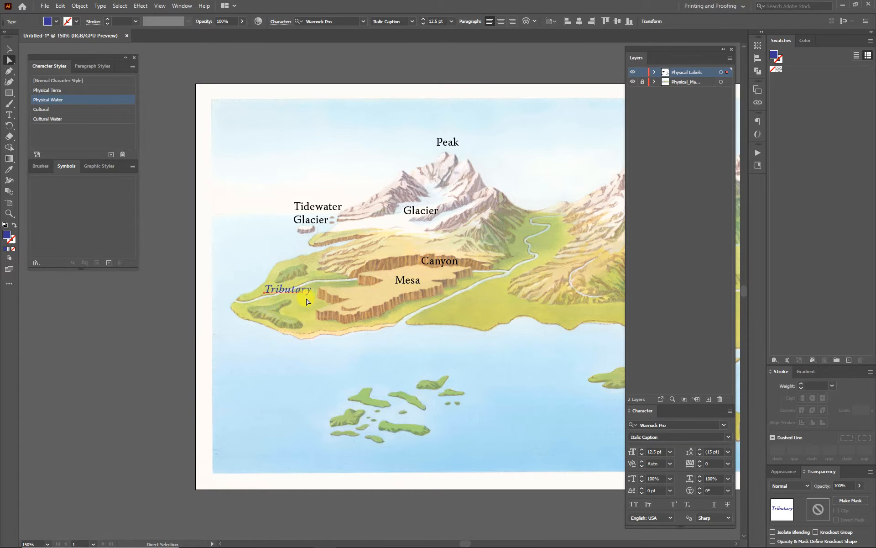
Step: Duplicate the "Mesa" label above the lone island in the sea and change the copy's text to "Island"
drag(484, 391, 373, 361)
drag(343, 319, 413, 343)
drag(446, 385, 386, 358)
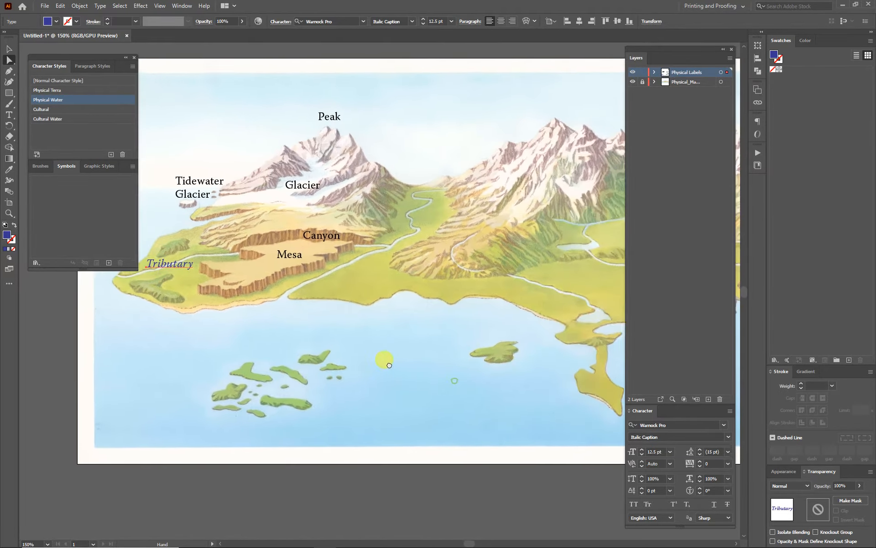
click(288, 259)
drag(287, 259, 507, 346)
key(t)
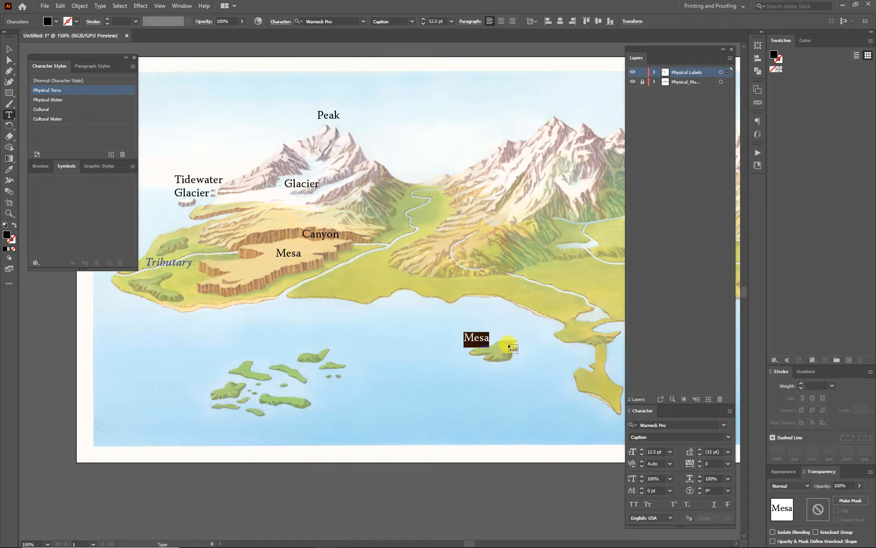
text(Island)
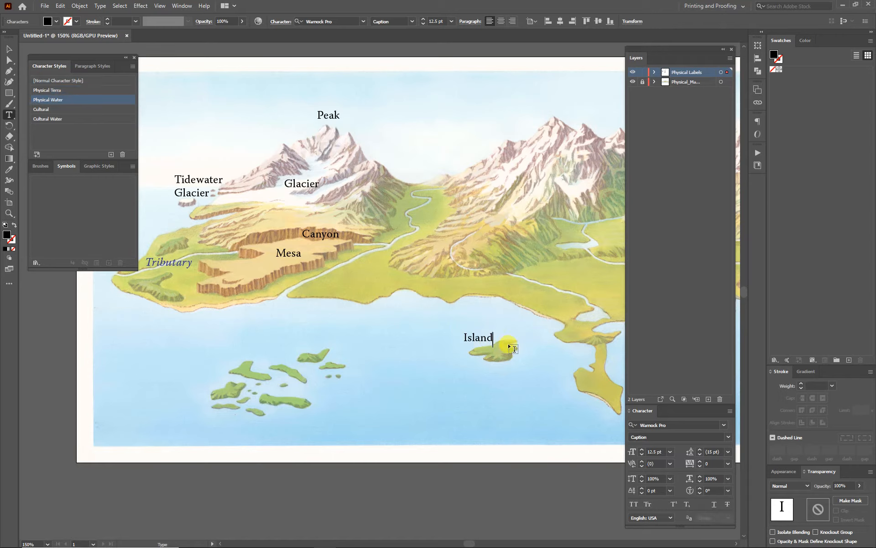
ctrl+click(500, 403)
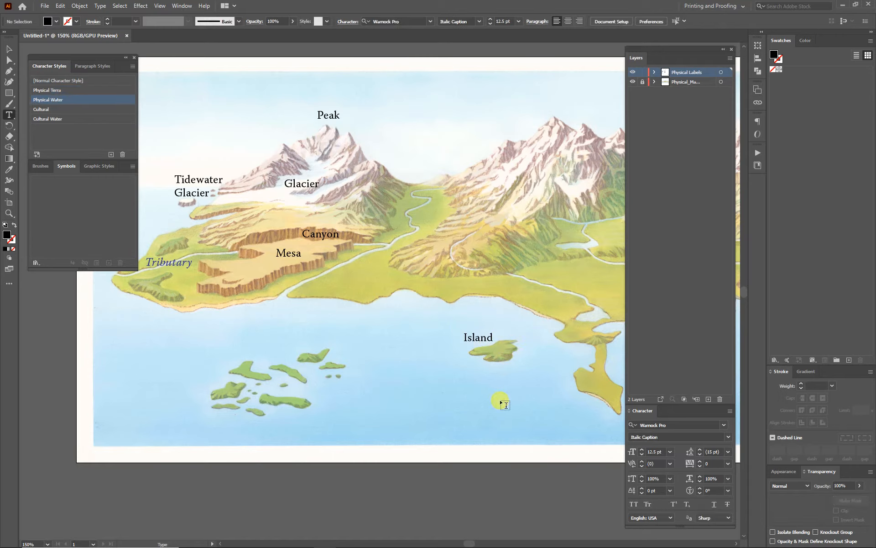
Step: Duplicate the "Peak" label above the large central mountain and change the copy's text to "Mountain"
click(482, 341)
drag(425, 366, 417, 398)
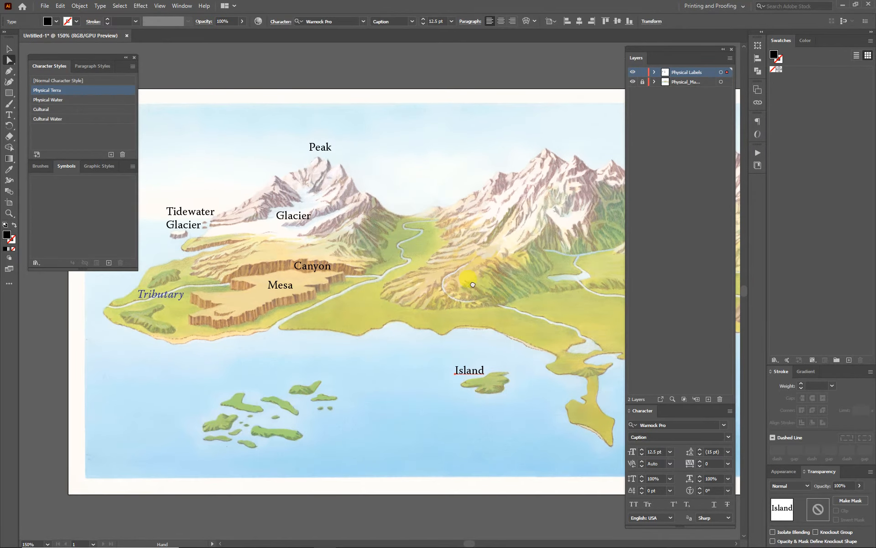
drag(478, 280, 400, 316)
drag(481, 227, 390, 254)
scroll(306, 265, left, 4)
click(182, 207)
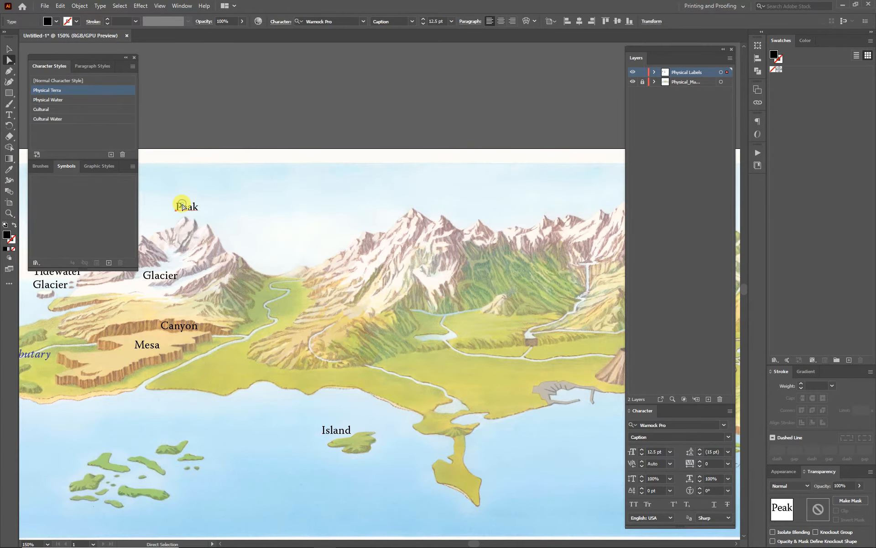
drag(191, 210, 415, 202)
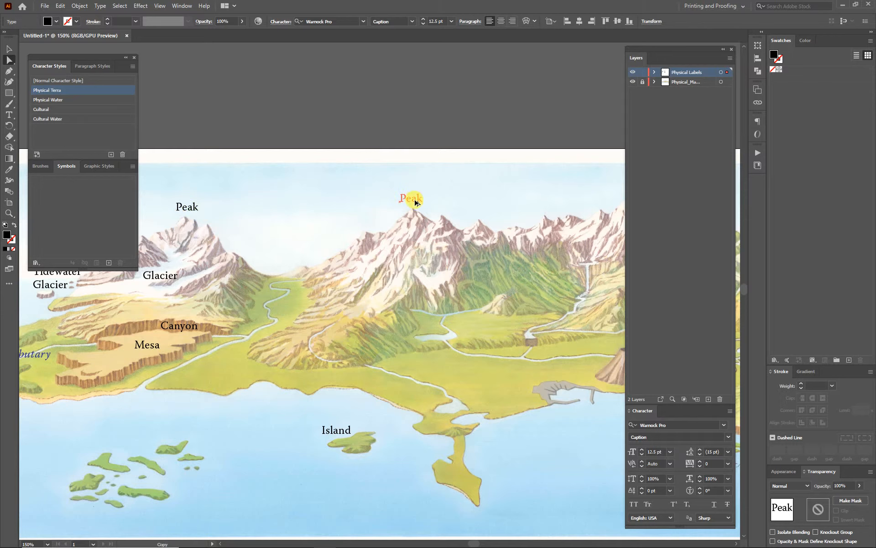
key(t)
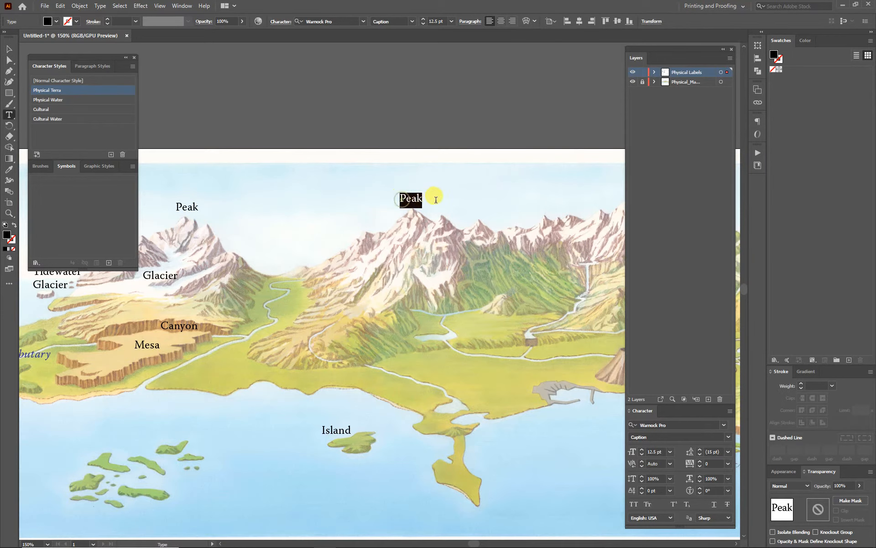
text(Mountain)
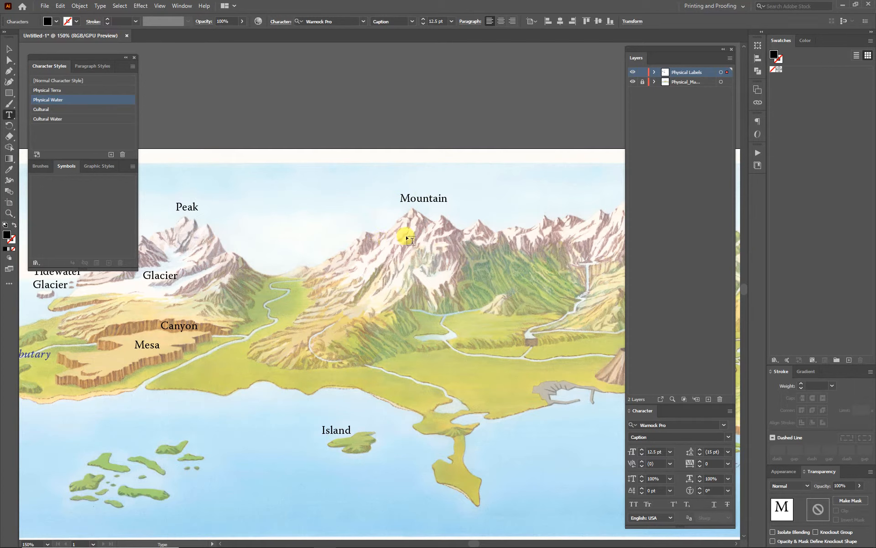
key(Escape)
key(a)
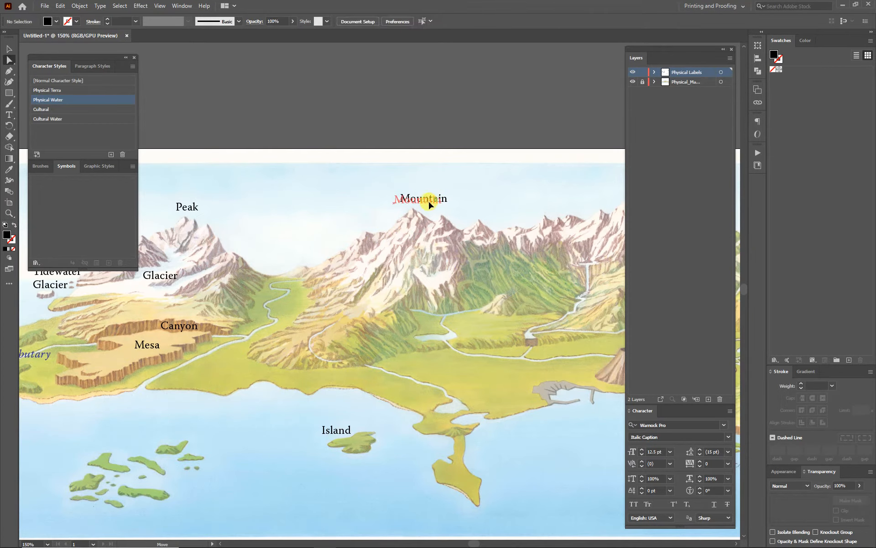
Step: Duplicate the "Mountain" label above the high peak farther east, change the copy's text to "Summit" and nudge it over the peak
drag(424, 205, 482, 192)
key(t)
text(S)
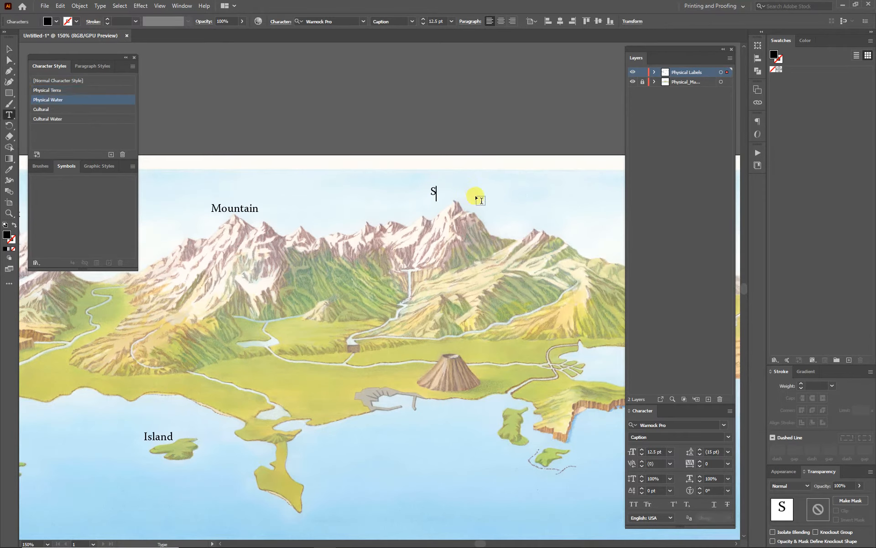
text(ummit)
key(Escape)
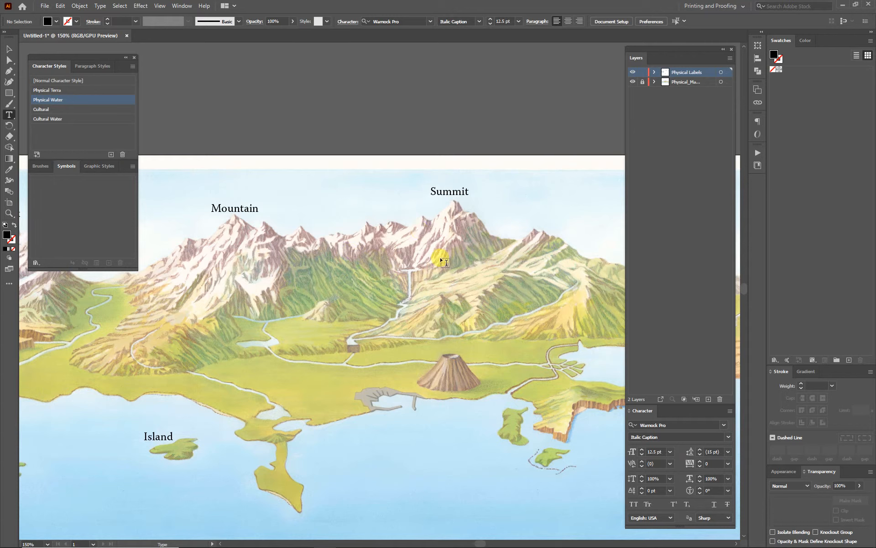
key(a)
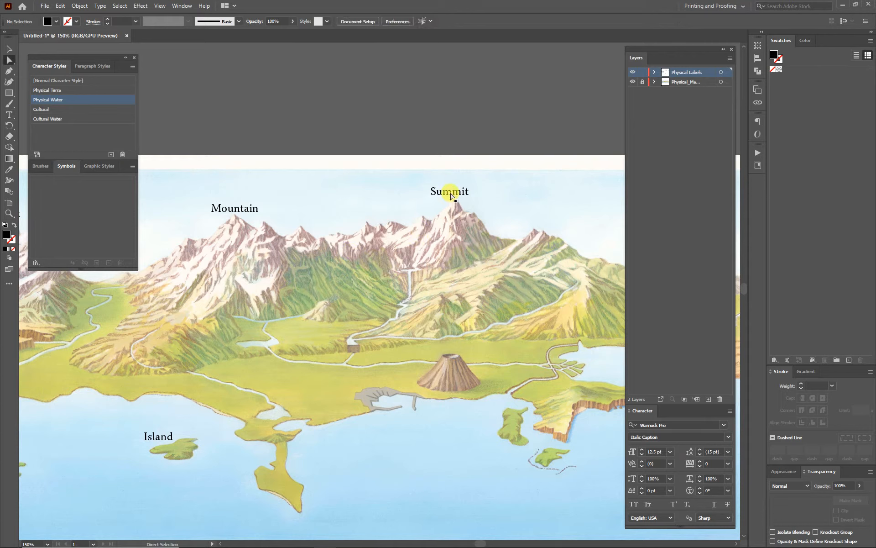
drag(456, 191, 457, 192)
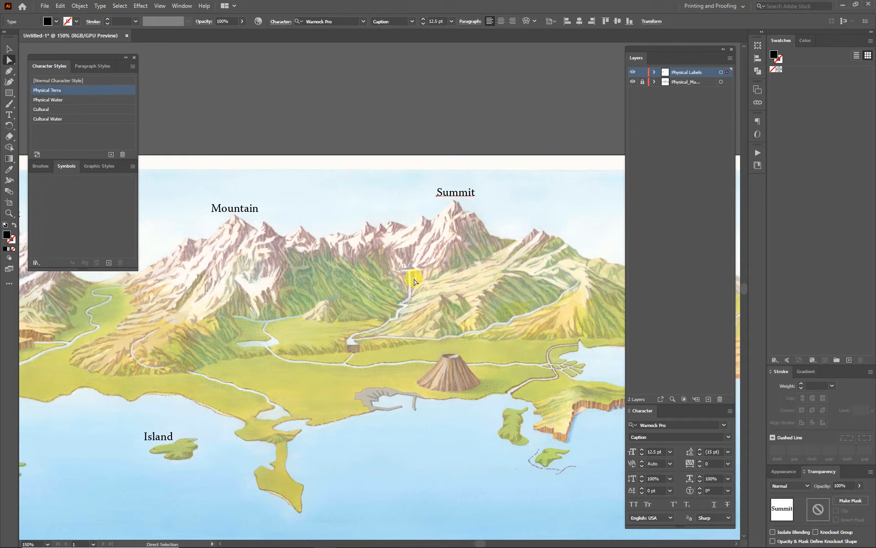
click(452, 216)
Step: Duplicate the "Summit" label beside the waterfall and change the copy's text to "Waterfall"
click(464, 195)
drag(463, 195, 402, 284)
key(t)
text(Waterfall)
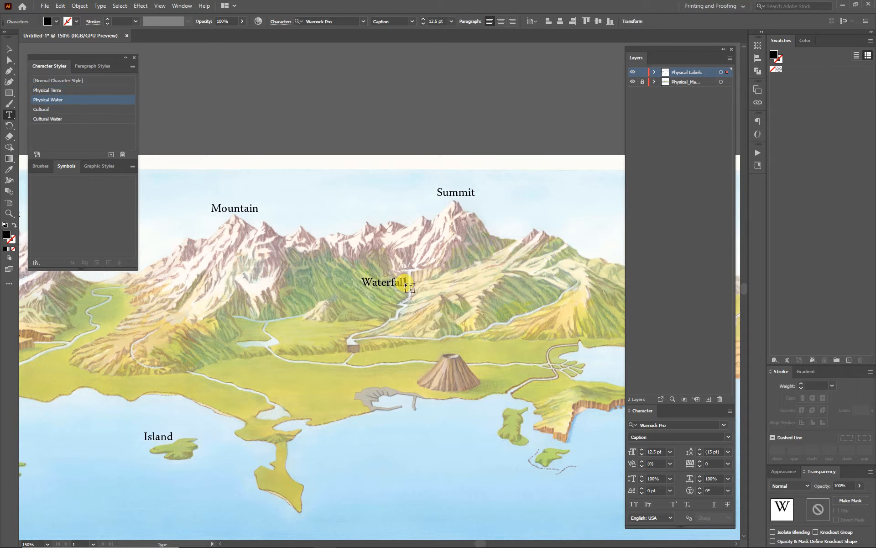
Step: Apply the Physical Water character style to the whole "Waterfall" label
click(52, 102)
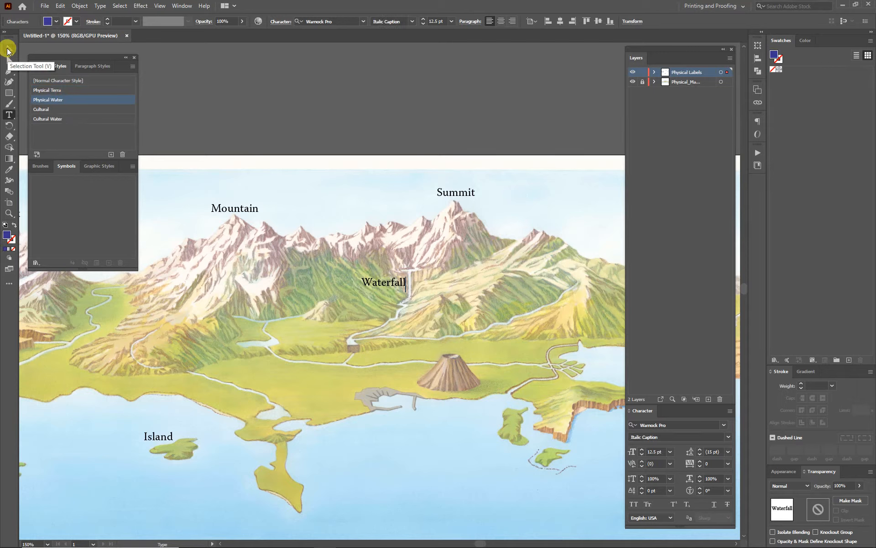
click(9, 49)
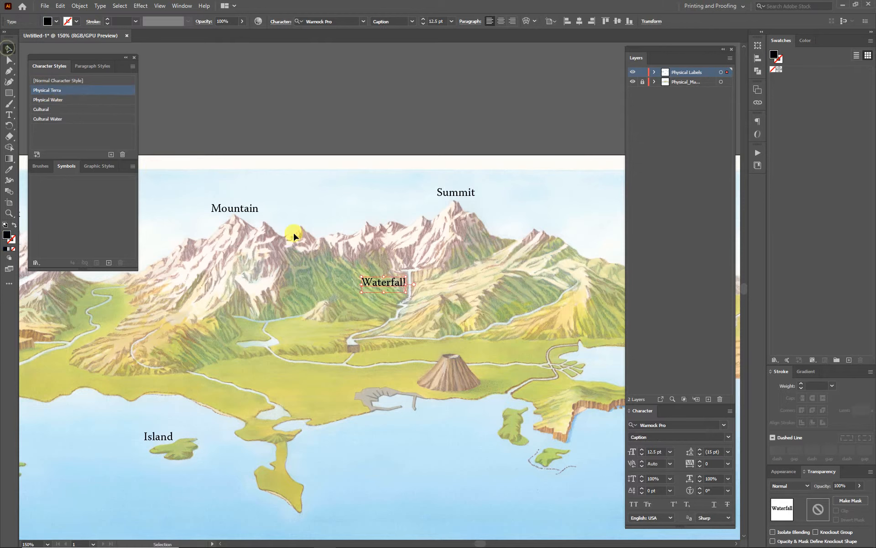
click(54, 100)
click(348, 261)
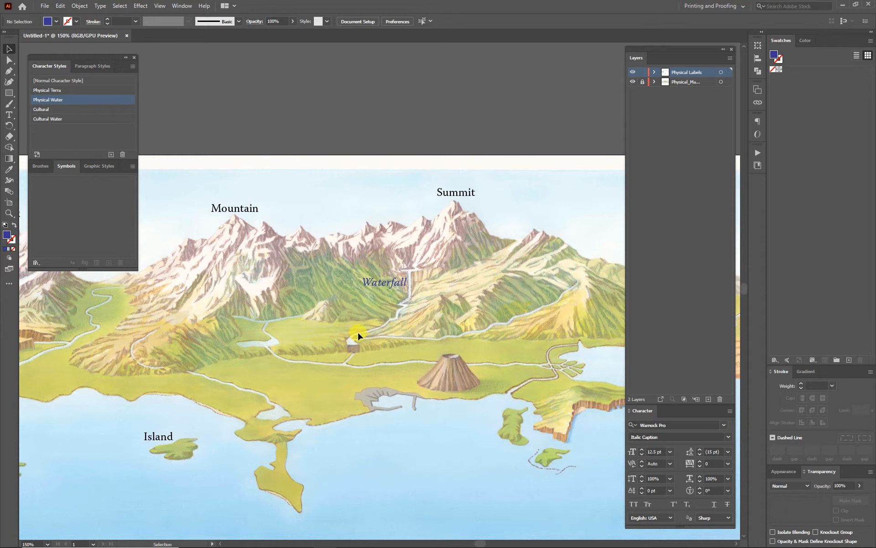
Step: Duplicate the "Waterfall" label near the small lake, change the copy's text to "Lake" and move it west onto the water
drag(375, 281, 300, 341)
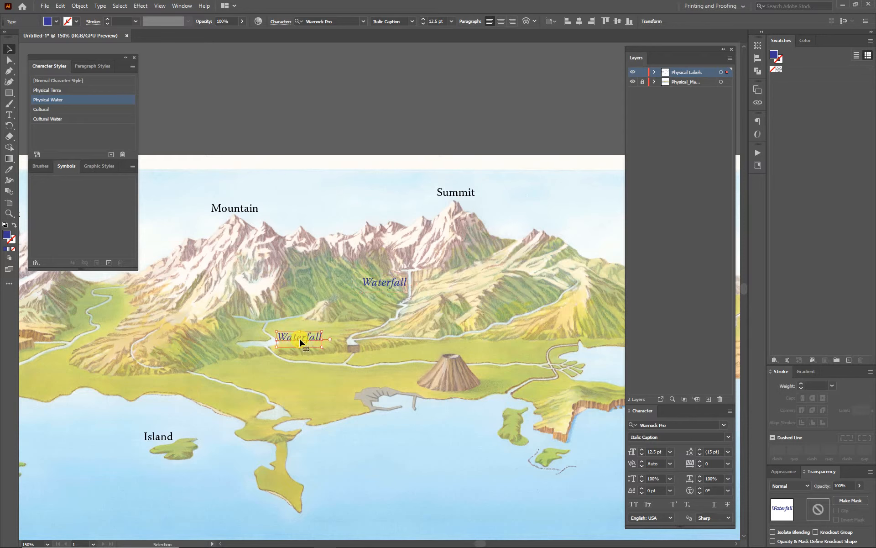
double_click(295, 333)
drag(280, 337, 342, 337)
text(Lake)
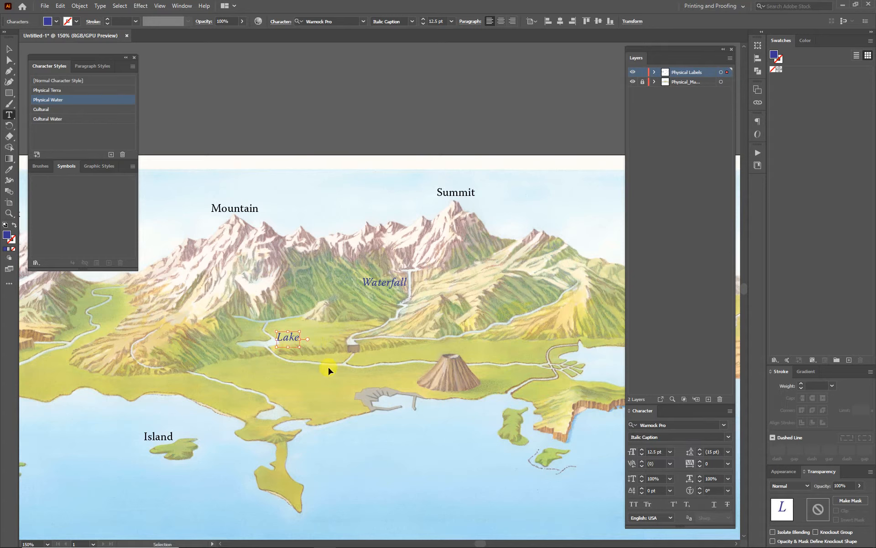
click(328, 365)
key(a)
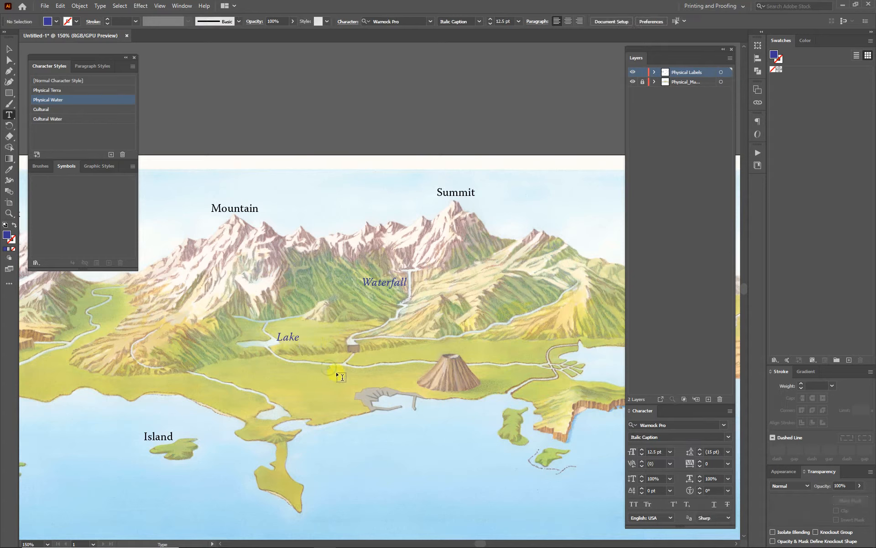
drag(250, 337, 250, 337)
click(347, 332)
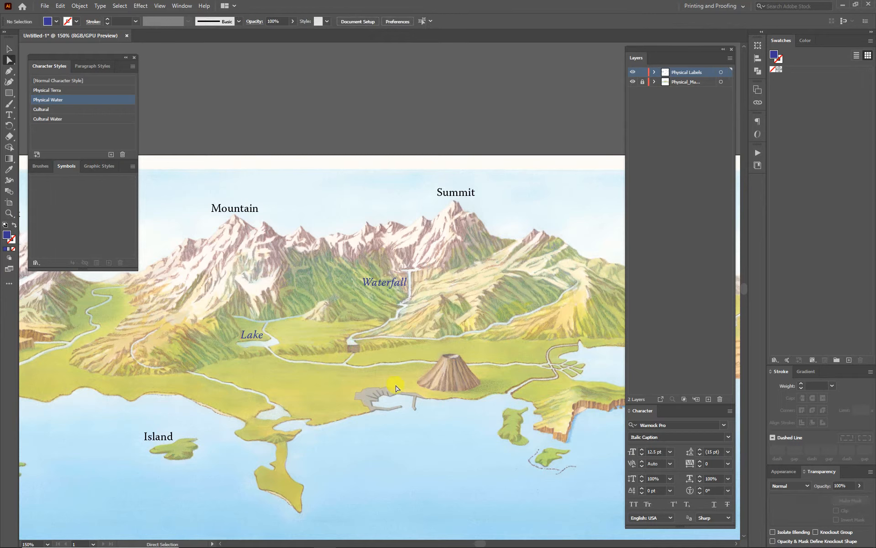
Step: Lock the Physical Labels layer and add a new layer named "Cultural Labels"
click(642, 72)
click(708, 400)
double_click(679, 73)
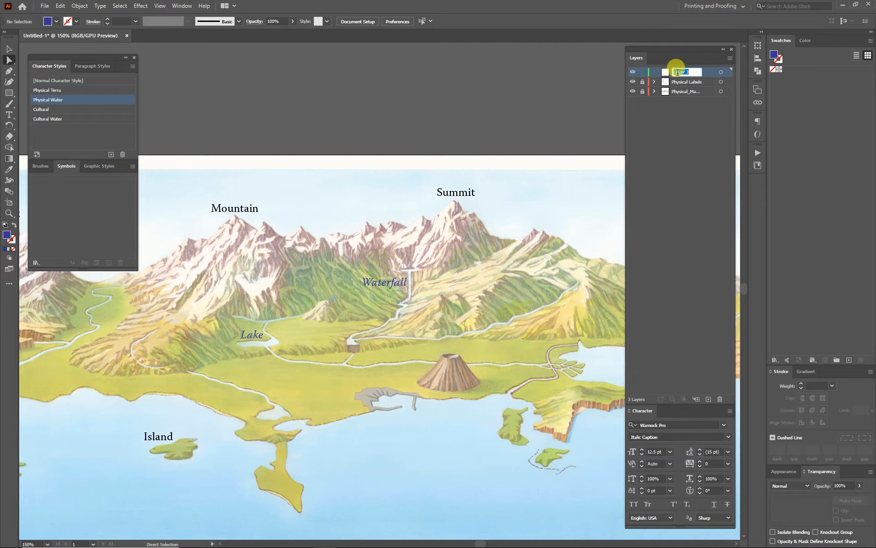
text(Cultural Labels)
click(679, 76)
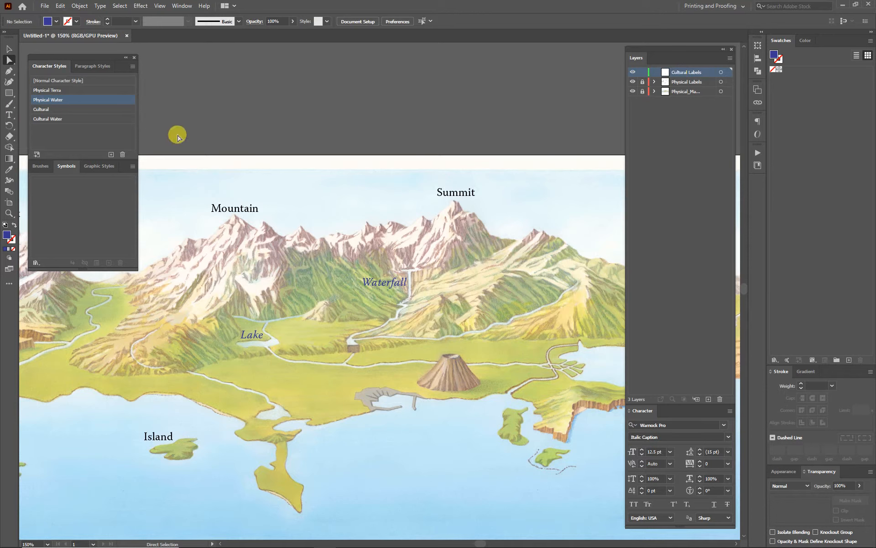
Step: Add a "Dam" text label just above the dam and apply the Cultural character style to it
key(t)
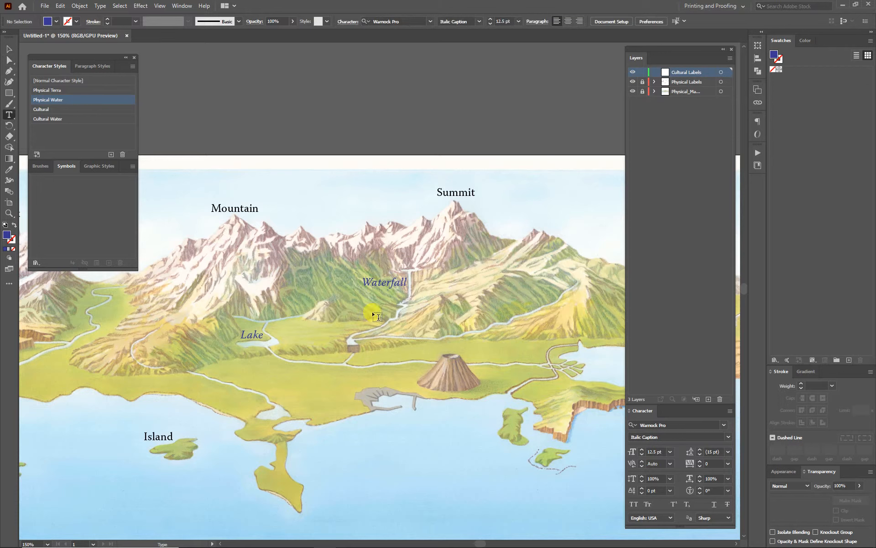
click(335, 335)
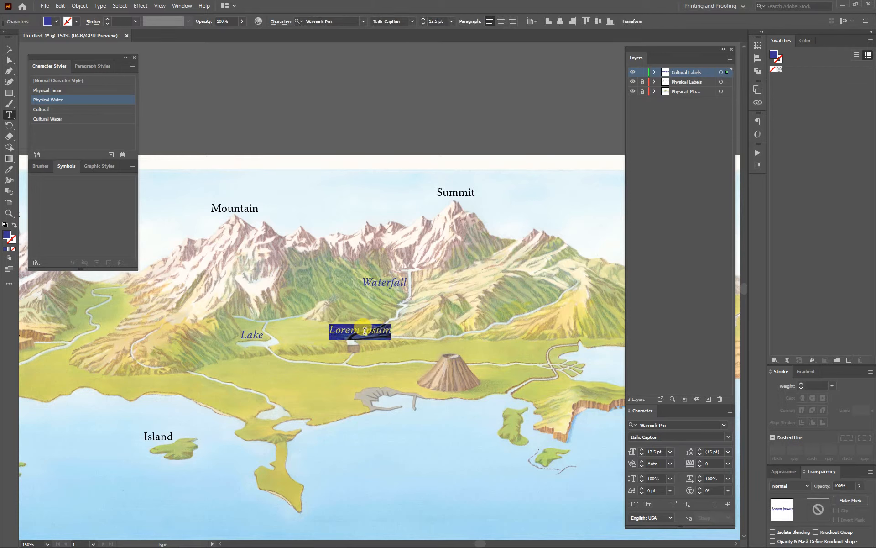
text(Dam)
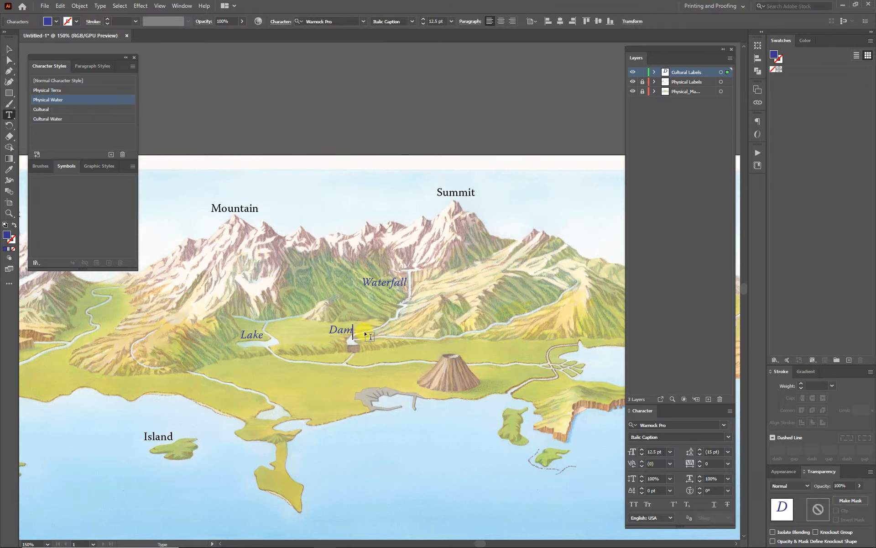
key(Escape)
click(360, 335)
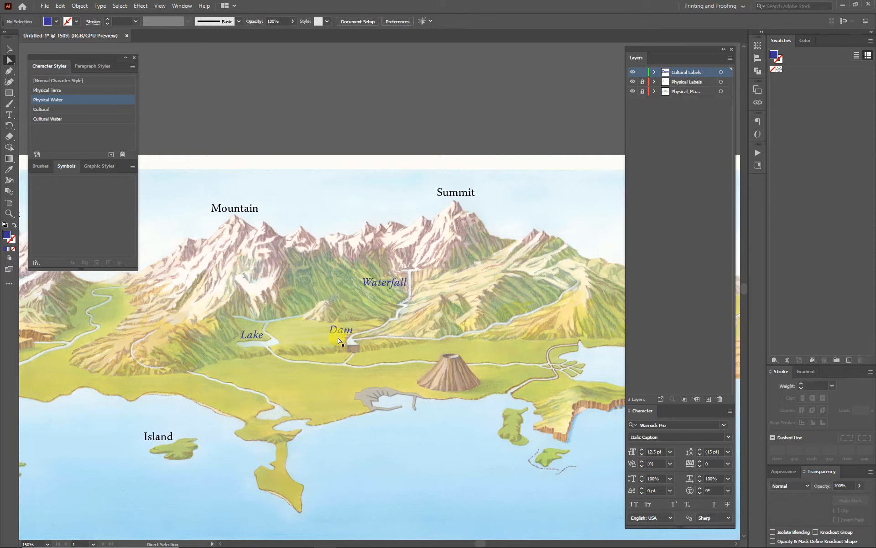
click(338, 340)
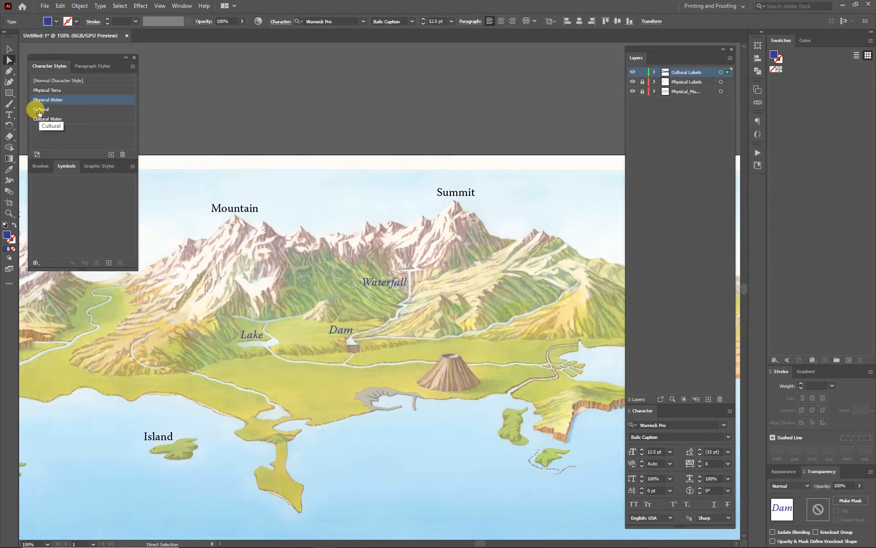
click(40, 111)
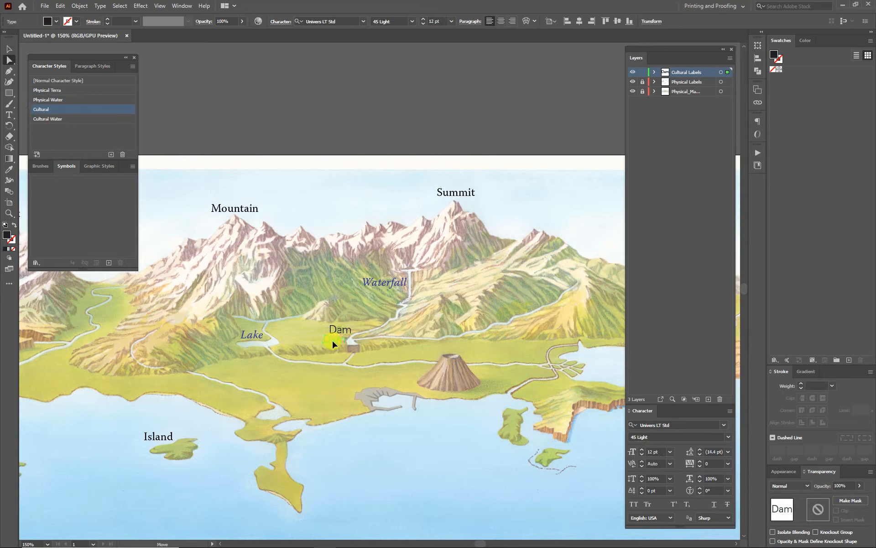
Step: Place the "Dam" label east of the dam, with a copy above the dam retyped as "Reservoir"
mouse_move(340, 330)
mouse_down()
mouse_move(373, 350)
mouse_move(325, 334)
mouse_up()
key(t)
drag(318, 332, 362, 335)
text(Res)
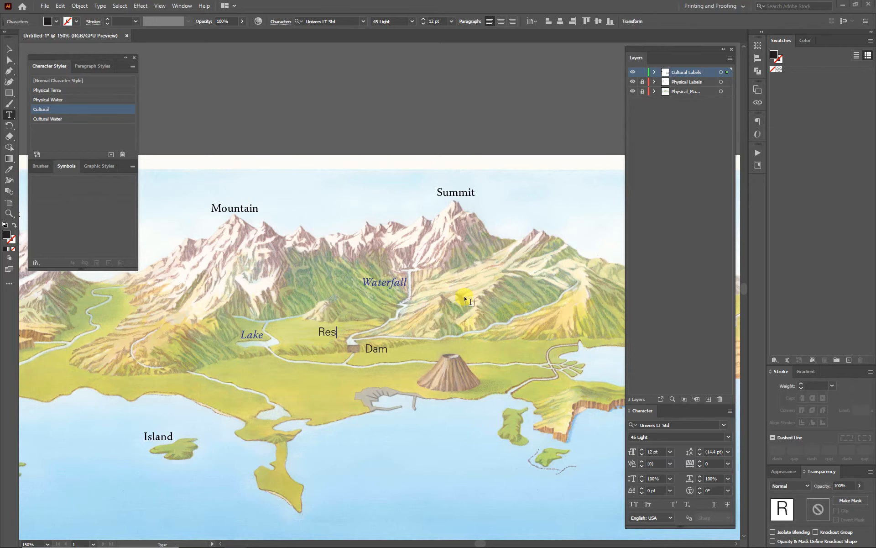
double_click(320, 332)
text(reservoir)
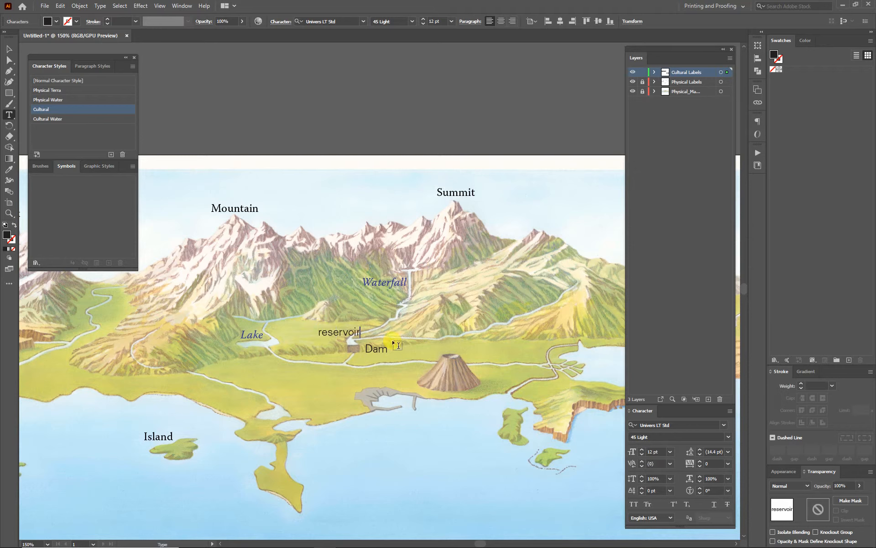
drag(323, 332, 311, 333)
text(R)
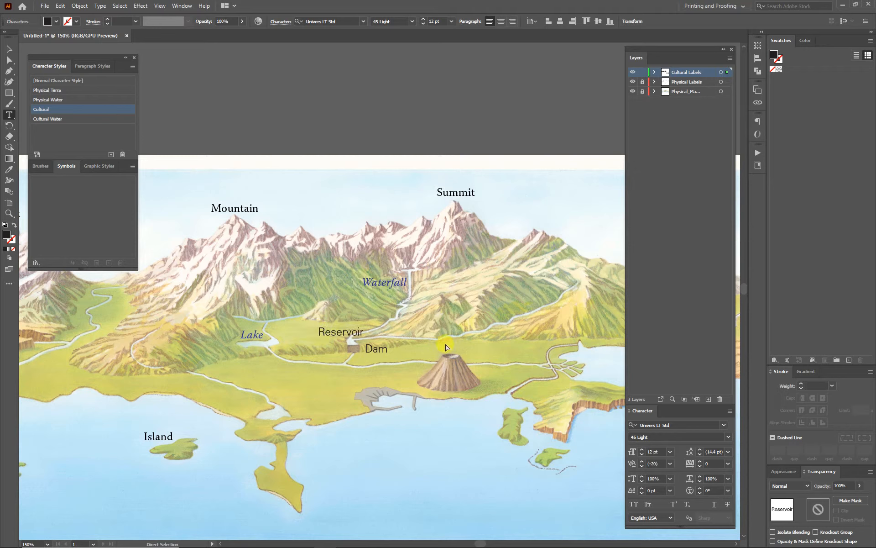
ctrl+click(407, 310)
Step: Apply the Cultural Water character style to the "Reservoir" label and move it slightly west of the water
key(a)
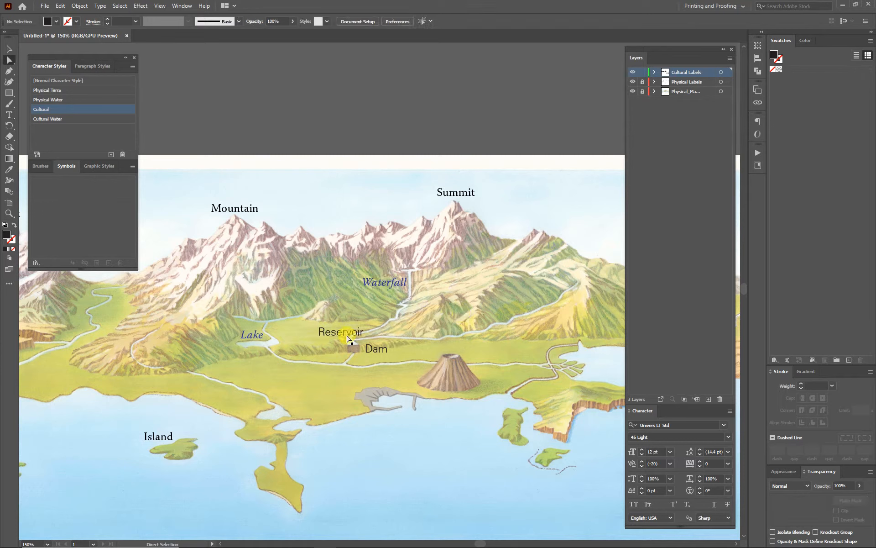
click(345, 332)
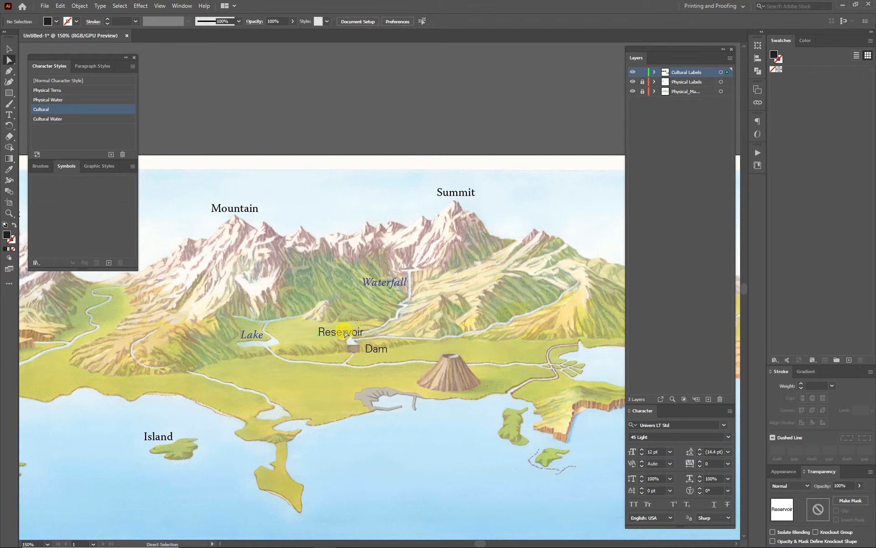
click(50, 119)
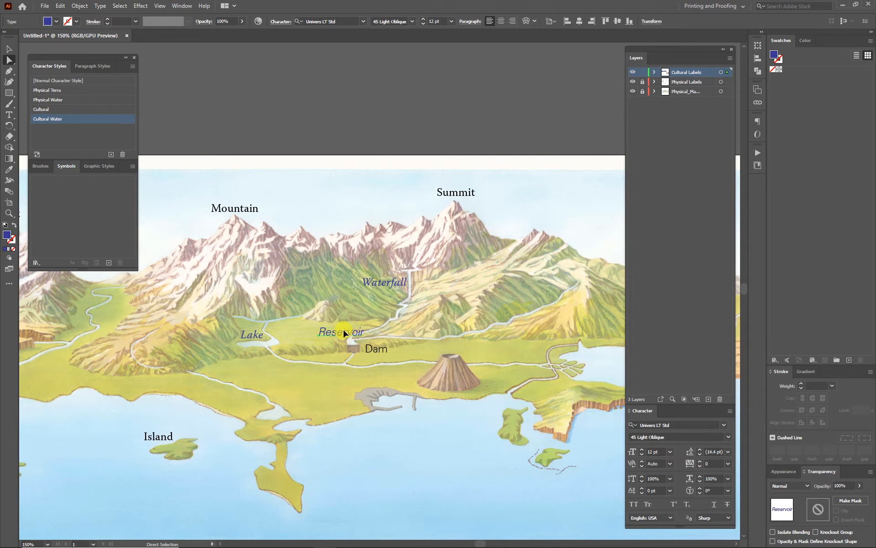
drag(328, 334, 328, 334)
click(418, 304)
click(325, 337)
Step: Place a copy of the "Reservoir" label by the canal, retype it as "Canal", and move it close to the canal's west side
drag(555, 352, 465, 329)
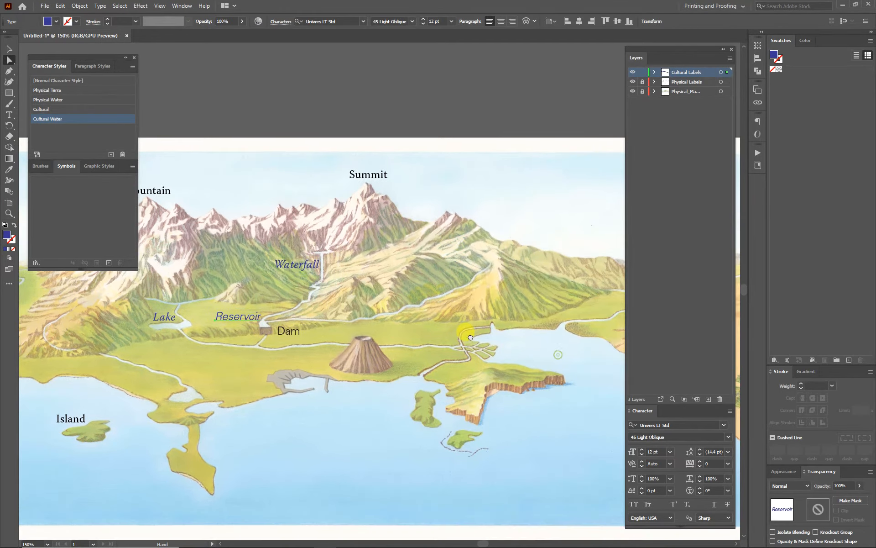
click(235, 358)
click(233, 319)
alt+drag(233, 319, 454, 329)
key(t)
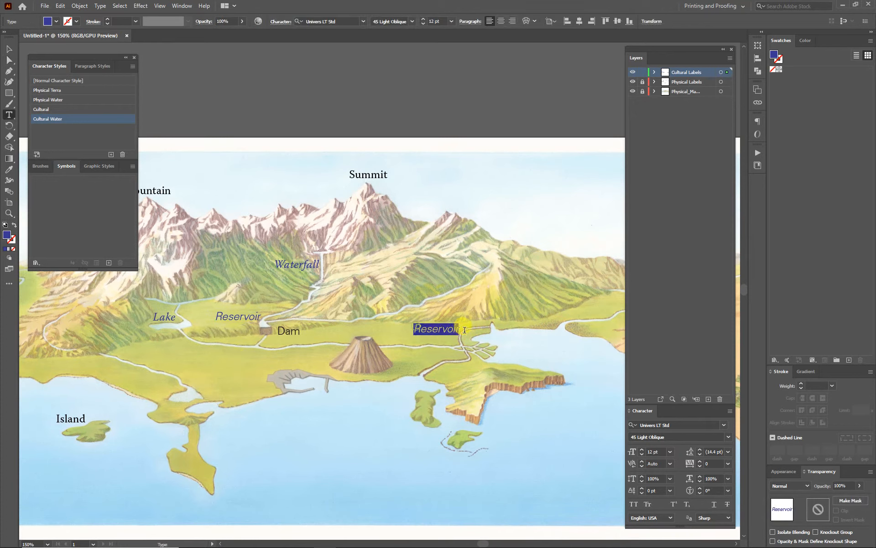
text(Car)
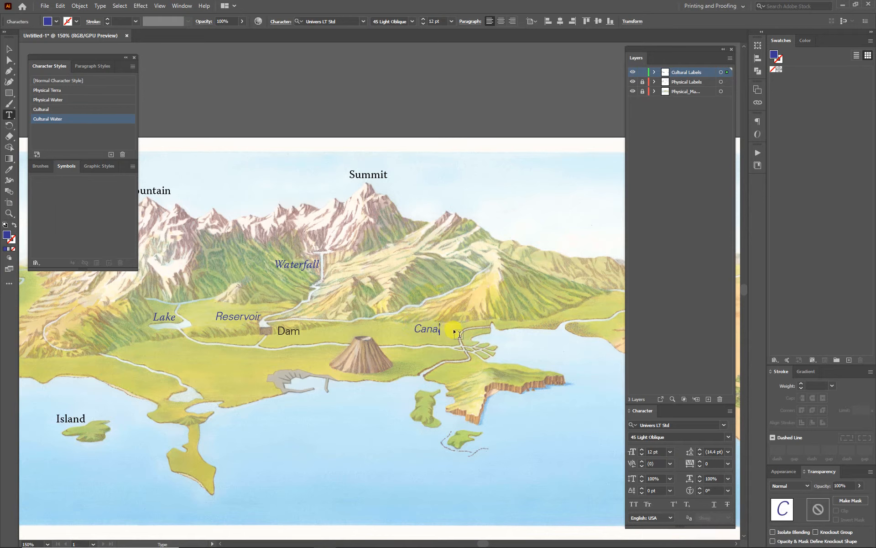
text(al)
ctrl+click(448, 374)
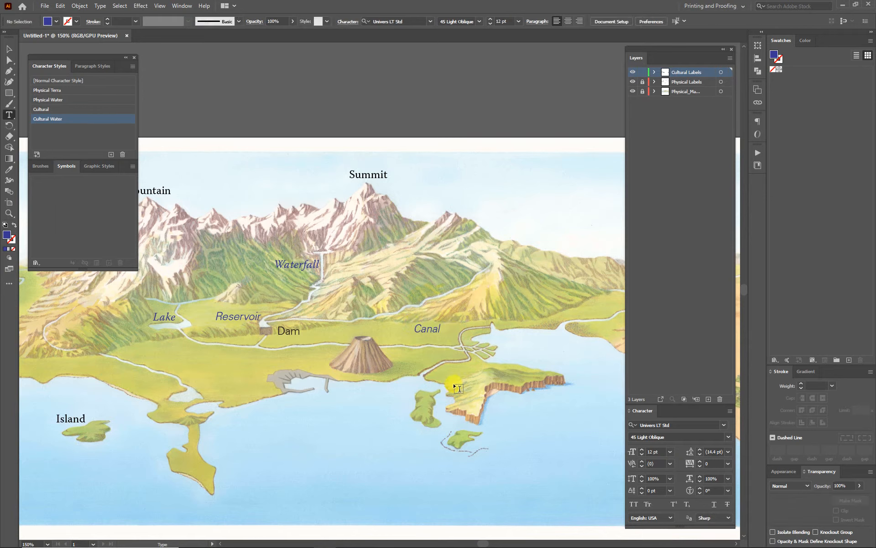
drag(447, 327, 464, 326)
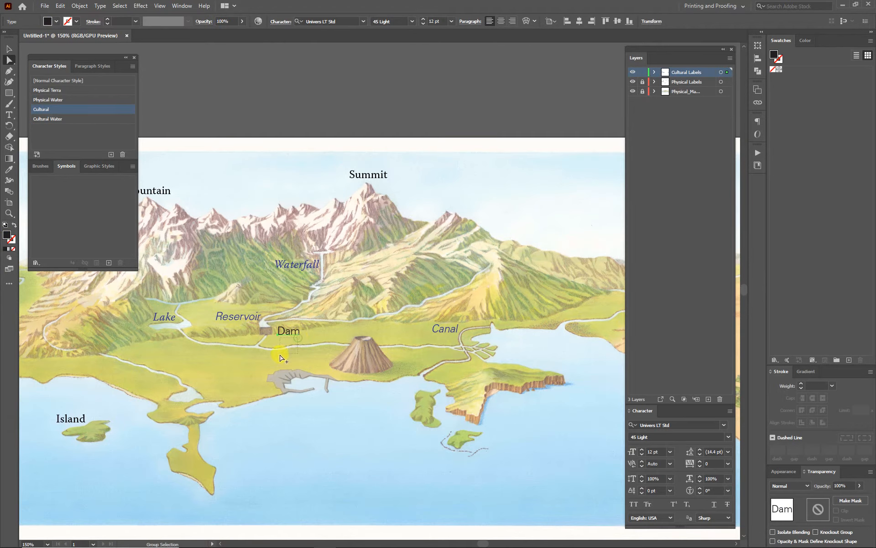
Step: Place a copy of the "Dam" label just west of the grey town area, retype it as "Town", and nudge it slightly west
click(284, 344)
drag(289, 330, 260, 366)
double_click(259, 367)
text(Town)
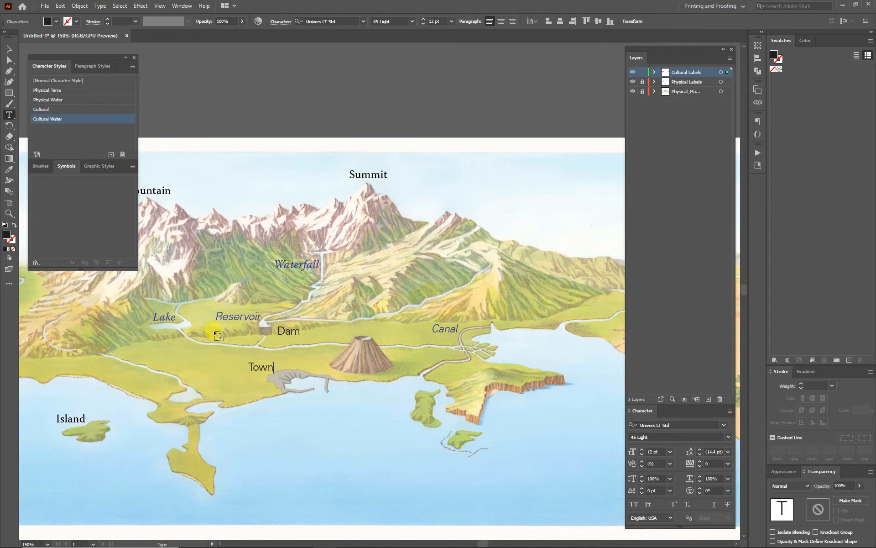
ctrl+click(275, 424)
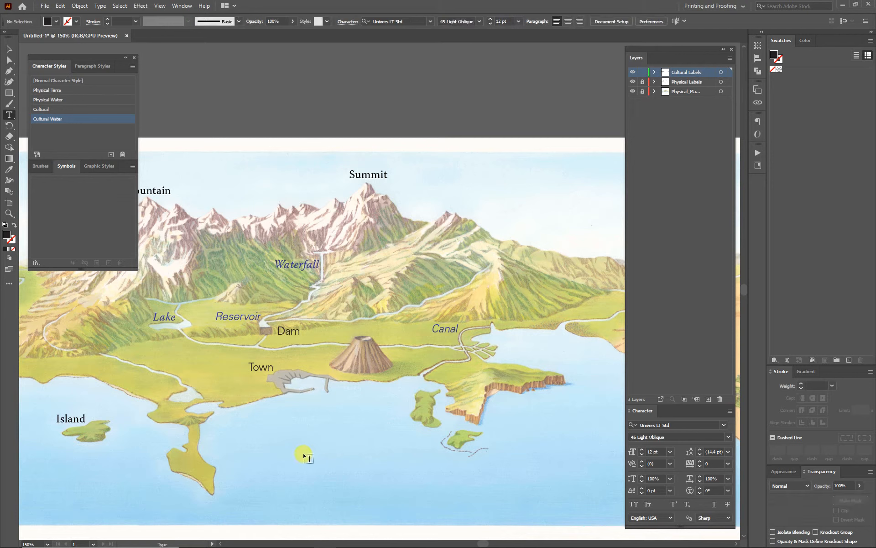
key(a)
click(259, 370)
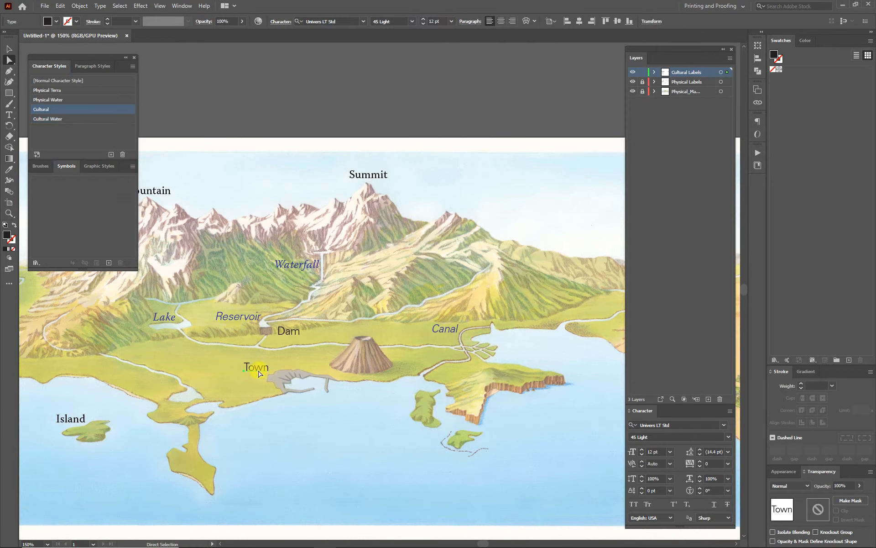
Step: Place a copy of the "Town" label over the harbor water and retype it as "Harbor"
drag(253, 370, 301, 386)
key(t)
drag(293, 382, 311, 398)
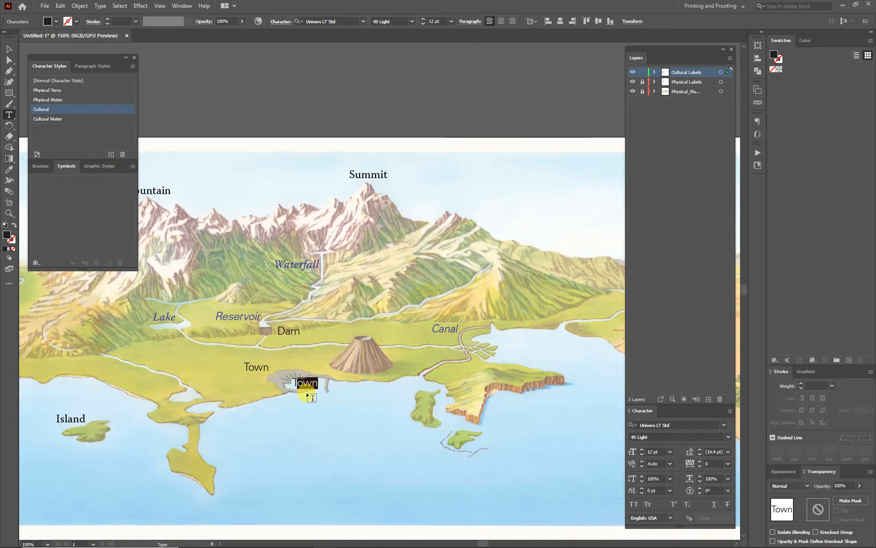
key(BackSpace)
text(Harbor)
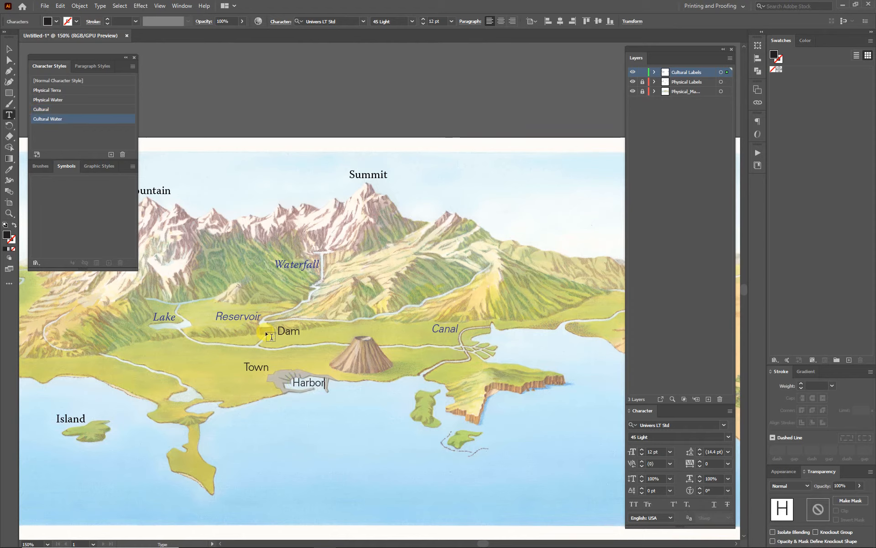
ctrl+click(372, 431)
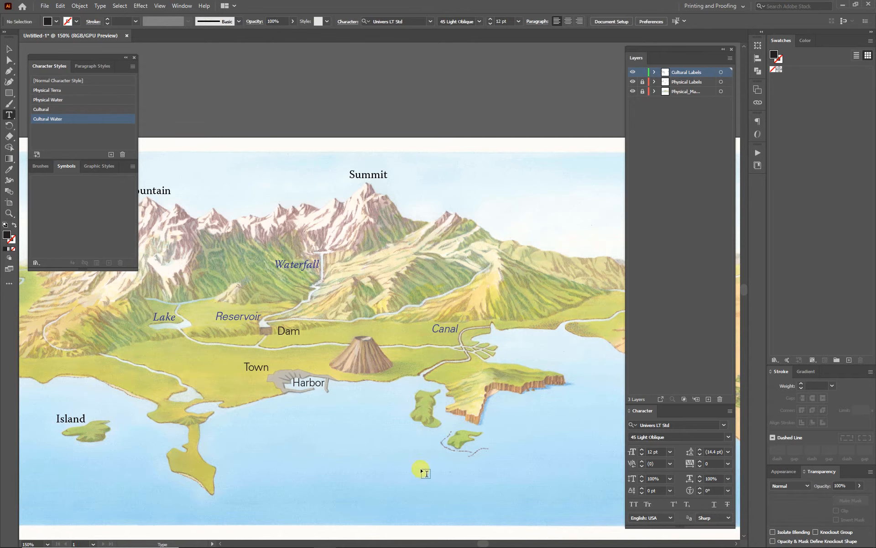
Step: Apply the Cultural Water character style to the "Harbor" label and nudge it slightly down within the harbor
click(305, 384)
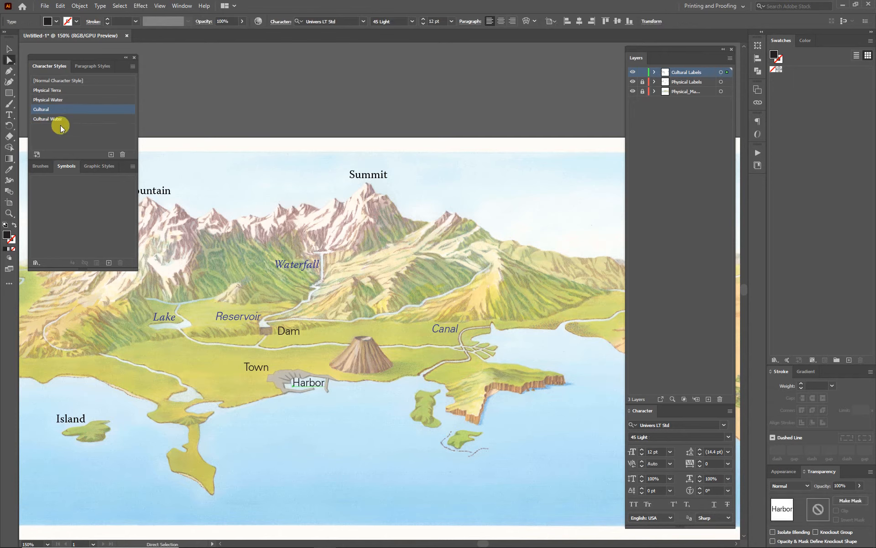
click(47, 120)
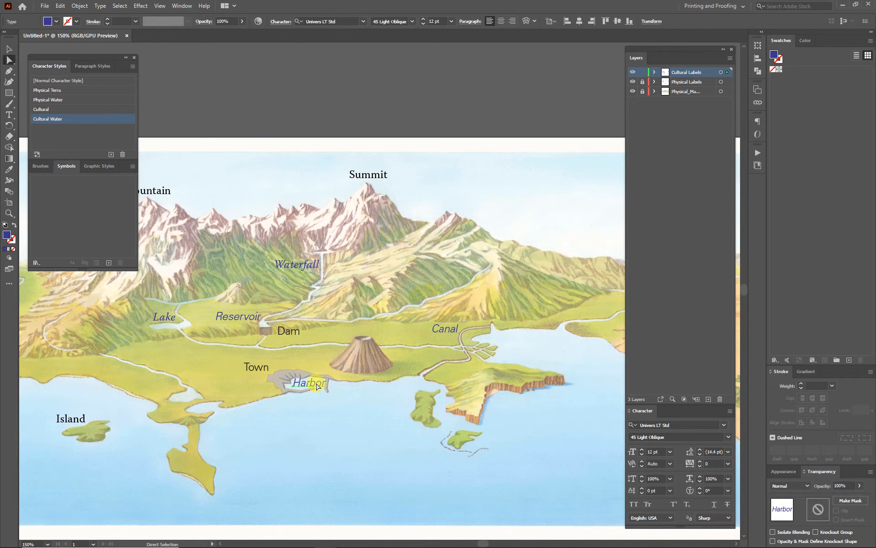
click(327, 409)
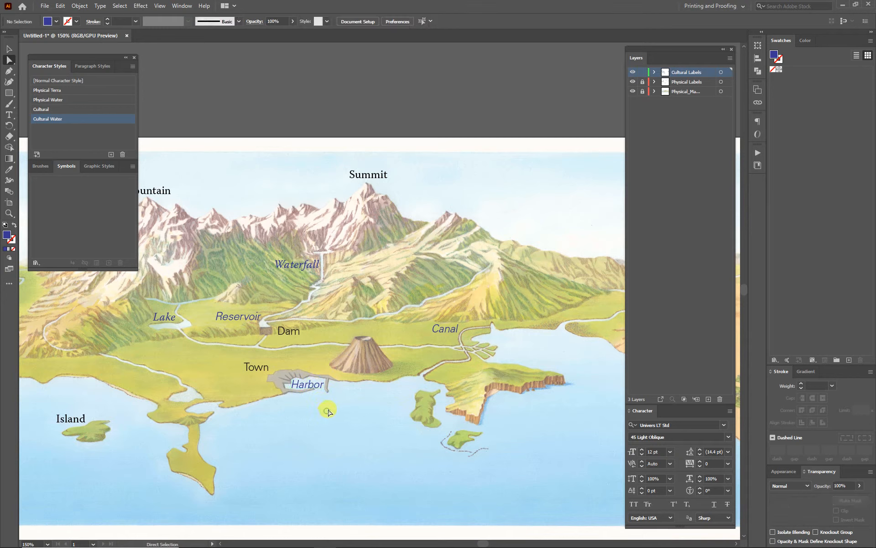
Step: Place a copy of the "Town" label southeast of the harbor, retype it as "Breakwater", and nudge it against the breakwater's end
click(259, 367)
drag(264, 370, 350, 398)
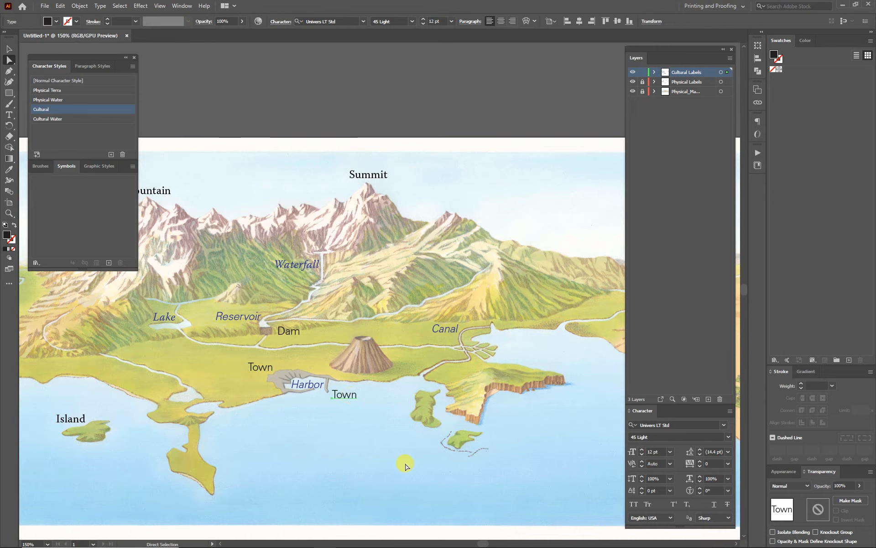
key(t)
drag(336, 395, 373, 406)
key(BackSpace)
text(Breakwater)
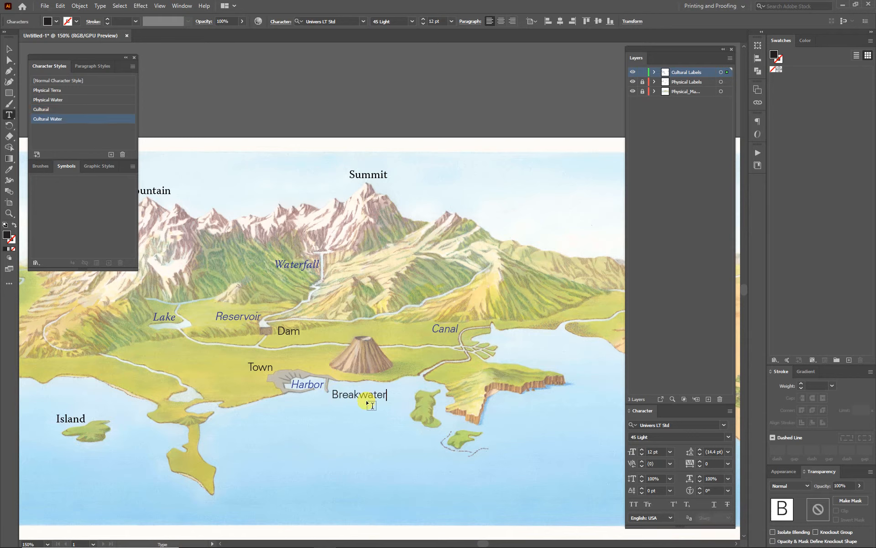
click(9, 60)
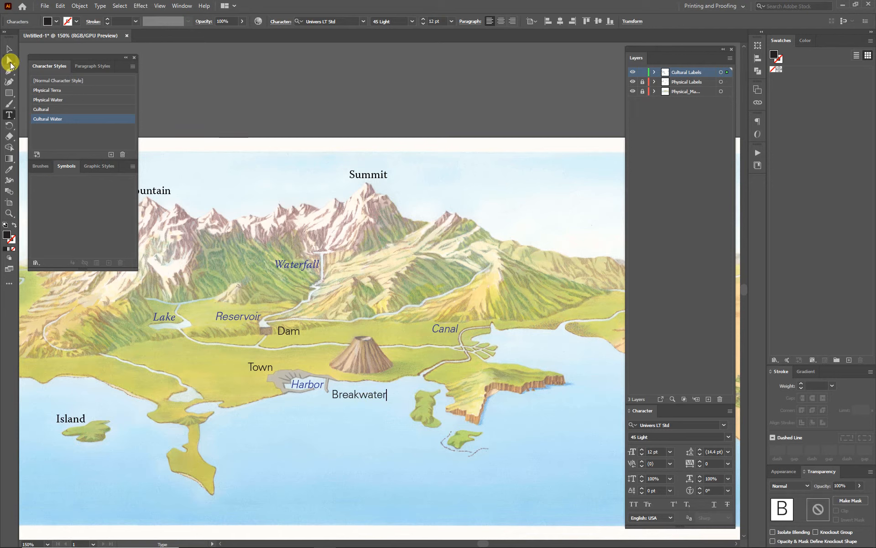
drag(358, 397, 360, 393)
click(363, 437)
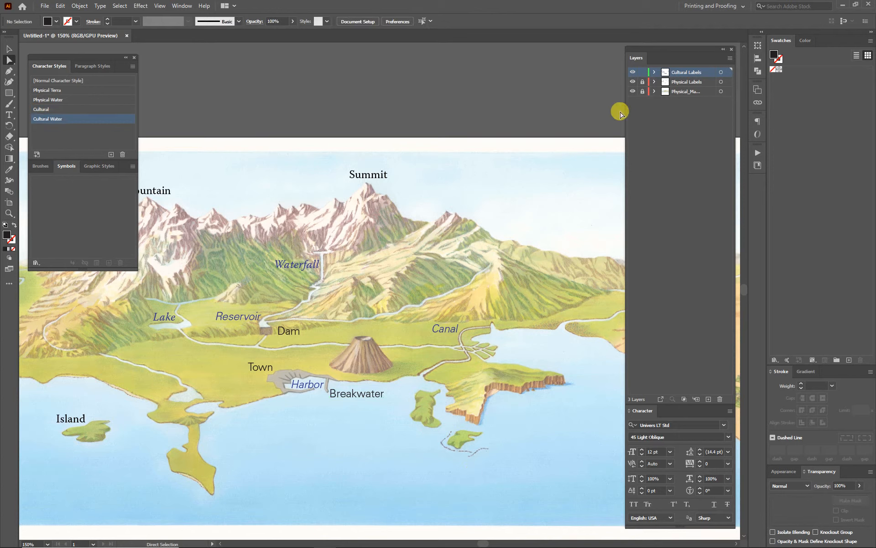
Step: Unlock and activate the Physical Labels layer, and add a copy of the "Lake" label below the reef retyped as "Reef"
click(643, 81)
click(672, 84)
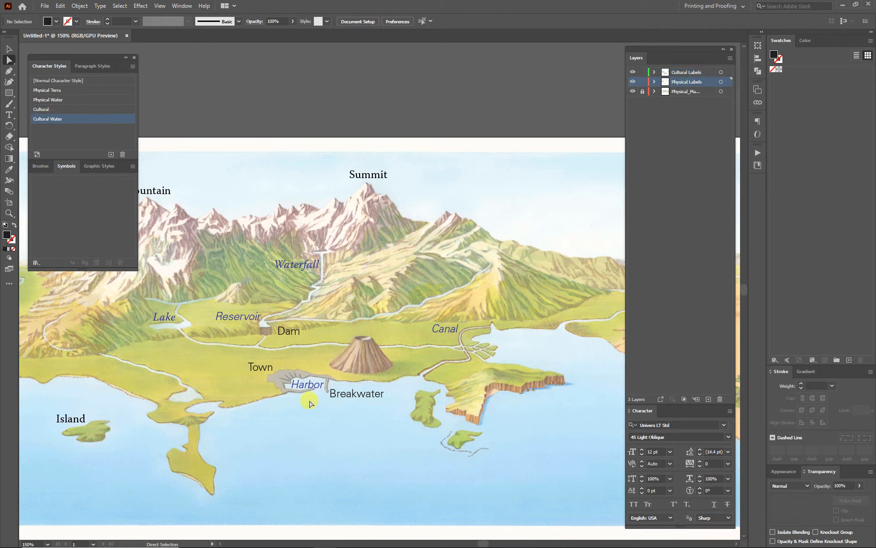
click(165, 319)
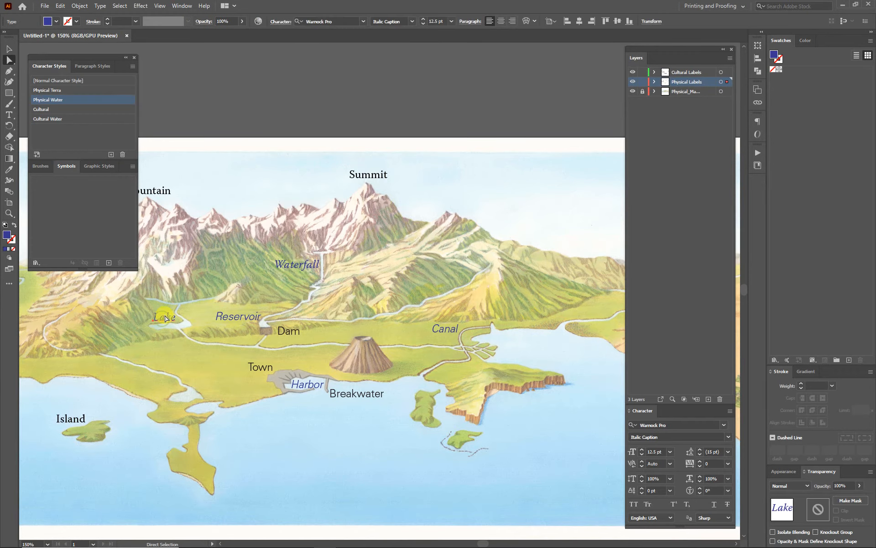
drag(165, 318, 471, 477)
key(t)
click(442, 465)
text(Reef)
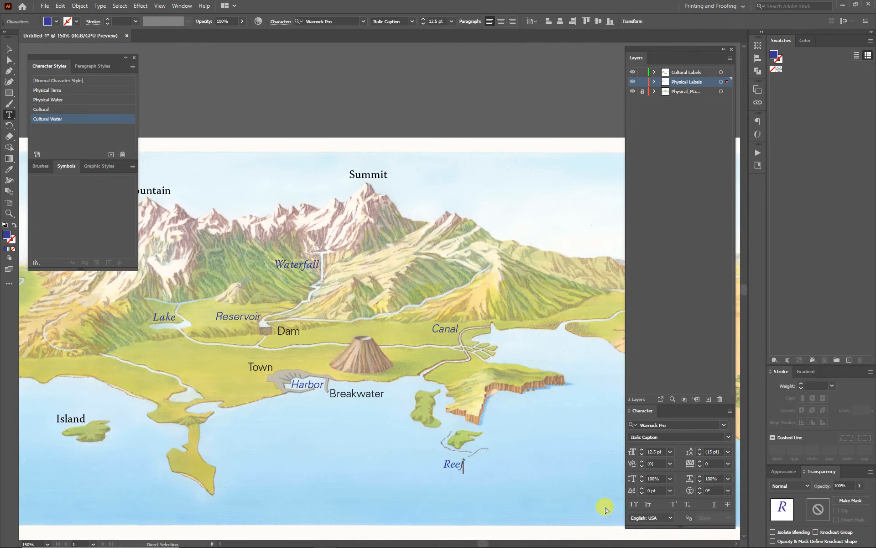
Step: Move the "Reef" label up beside the eastern end of the dashed reef line
key(Escape)
click(585, 498)
drag(460, 465, 404, 423)
click(533, 423)
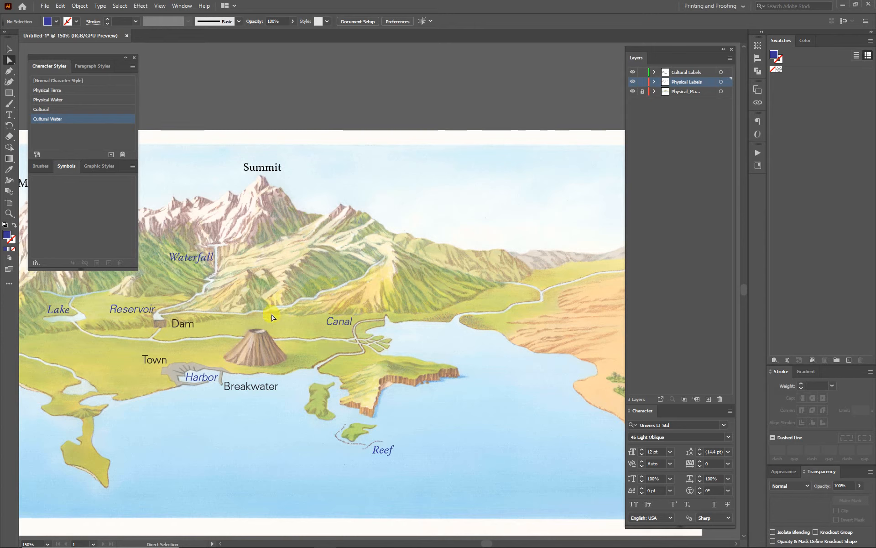
Step: Place a copy of the "Summit" label in the water below the cliff-edged headland and retype it as "Beach"
click(272, 169)
drag(272, 169, 452, 404)
key(t)
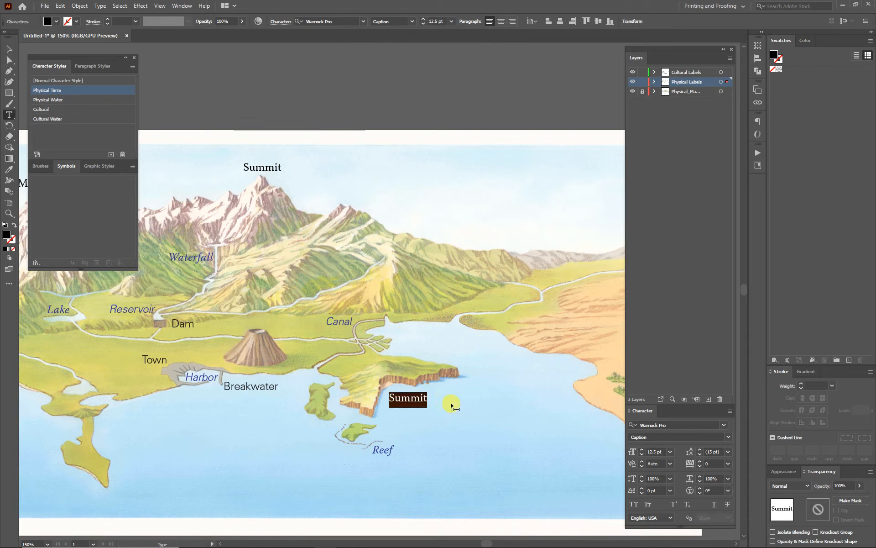
text(Beach)
click(605, 483)
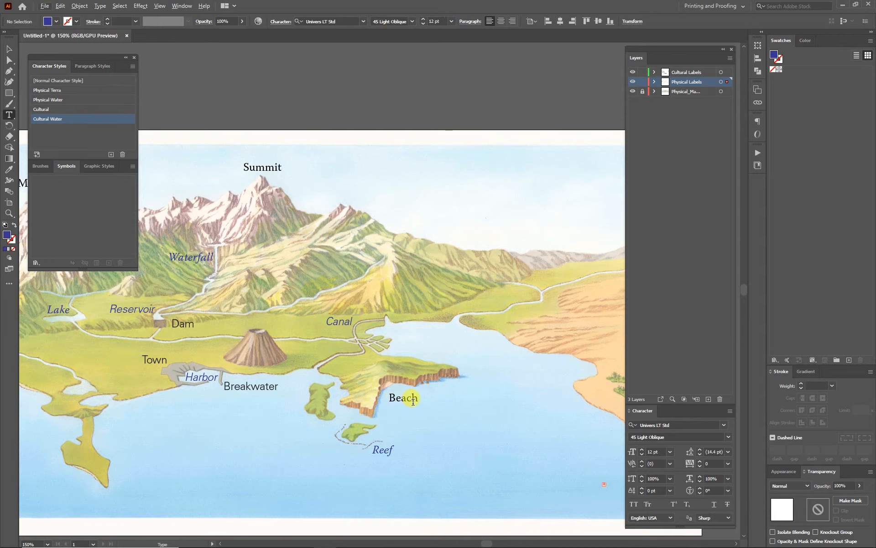
key(Escape)
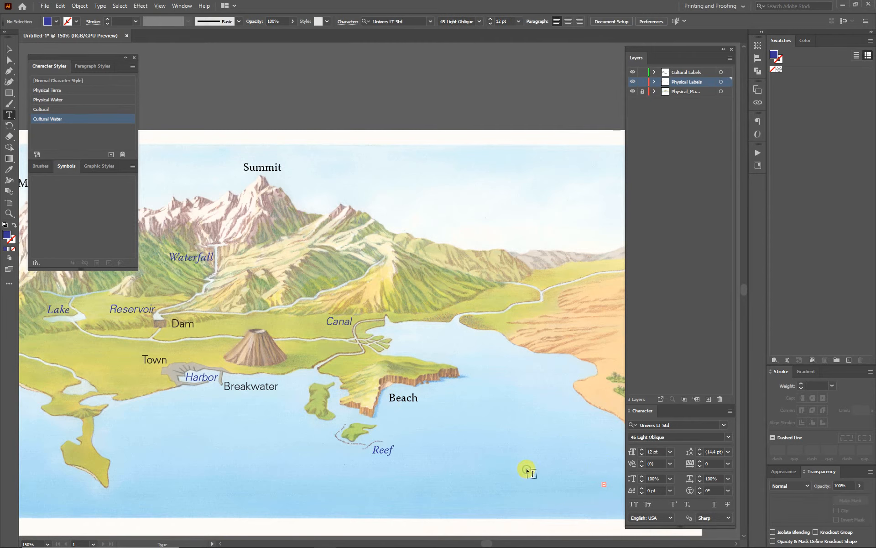
click(10, 60)
drag(584, 477, 617, 507)
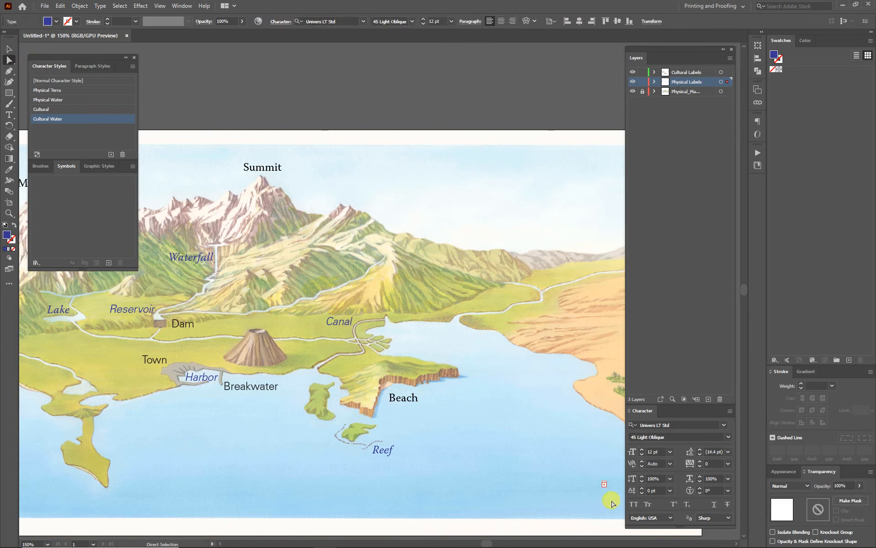
Step: Nudge the "Beach" label closer to the shore and place a copy east of it retyped as "Cliffs"
click(404, 397)
drag(406, 397, 438, 393)
click(427, 404)
double_click(439, 392)
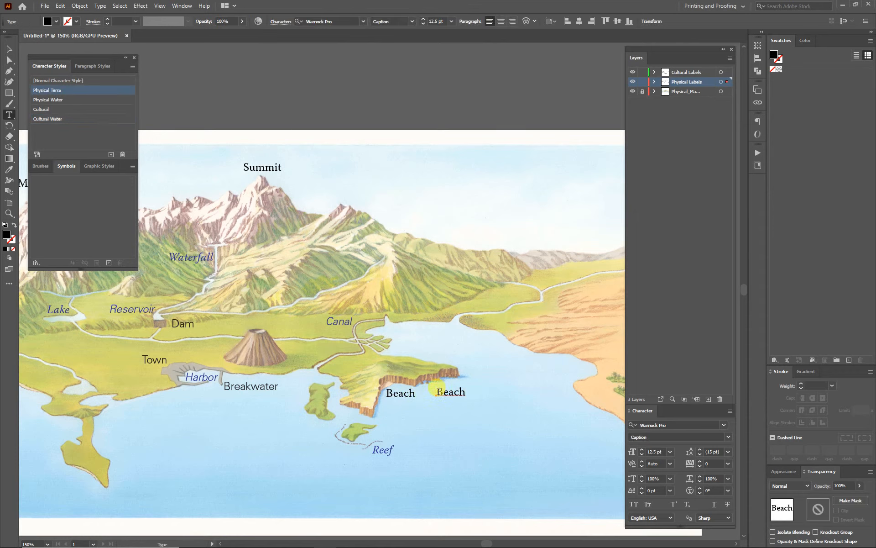
double_click(439, 391)
text(Cliffs)
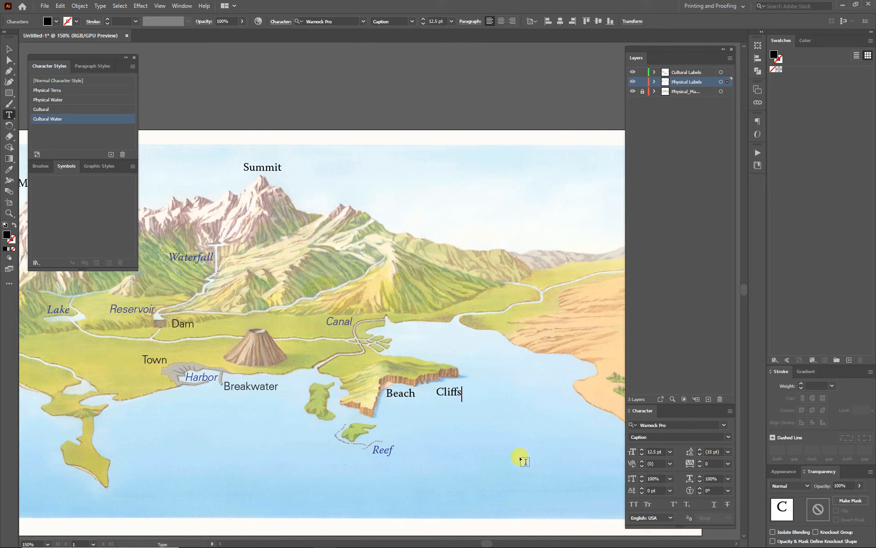
Step: Move the "Cliffs" label slightly northeast, just below the eastern tip of the headland
key(Escape)
click(454, 418)
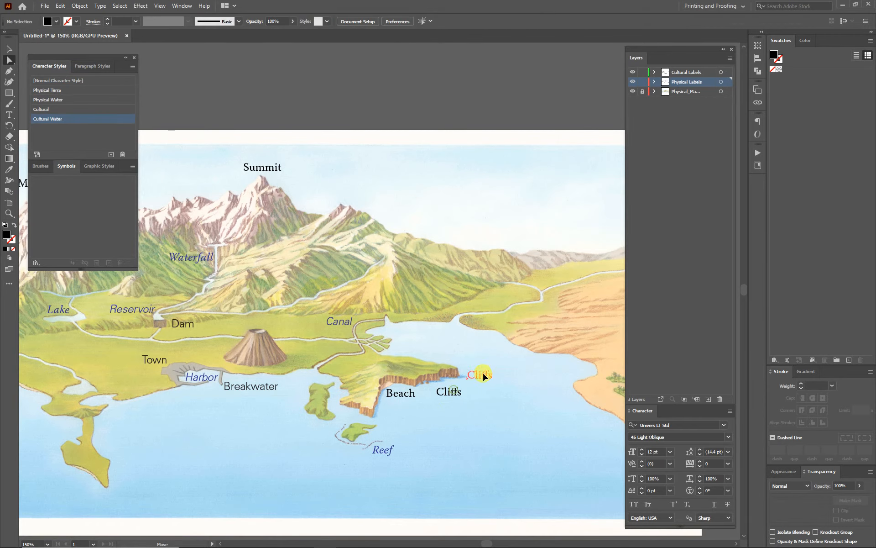
drag(454, 400, 463, 396)
click(401, 337)
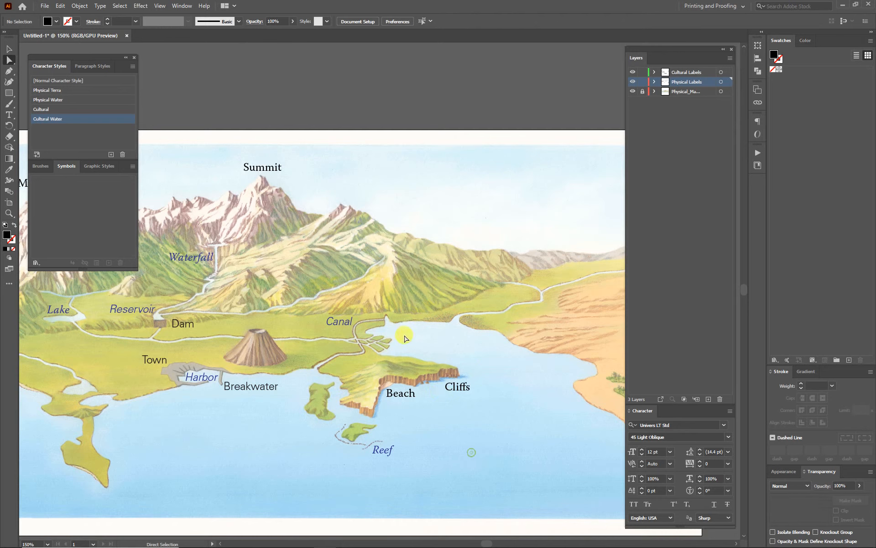
Step: Place a copy of the "Canal" label east of the oyster beds, retype it as "Oyster Beds" on two lines, and nudge it closer
click(338, 319)
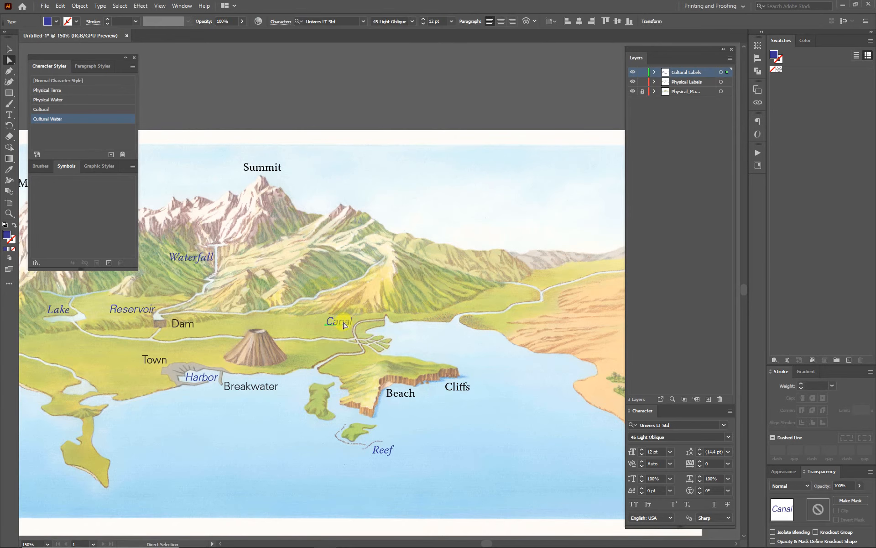
drag(345, 326, 410, 343)
key(t)
double_click(409, 339)
text(Cyster)
key(Return)
text(Beds)
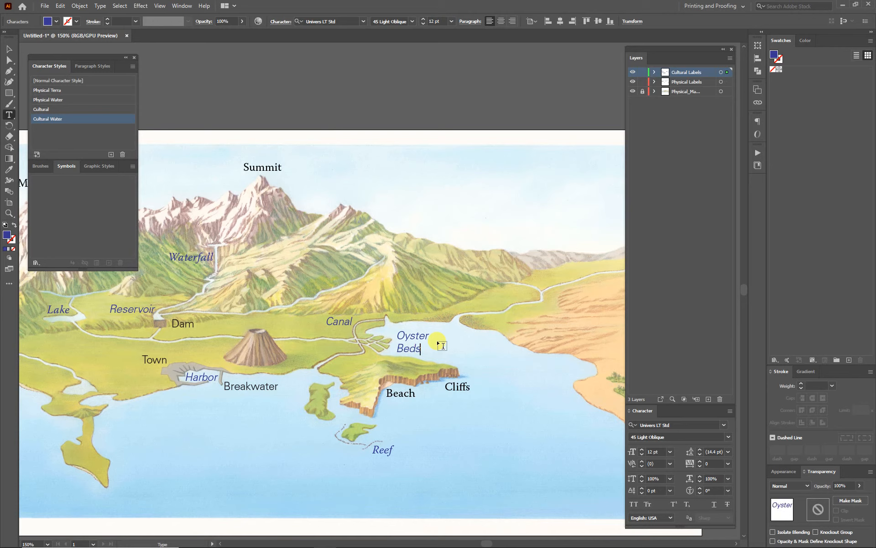
ctrl+click(463, 354)
drag(422, 336, 421, 333)
click(520, 405)
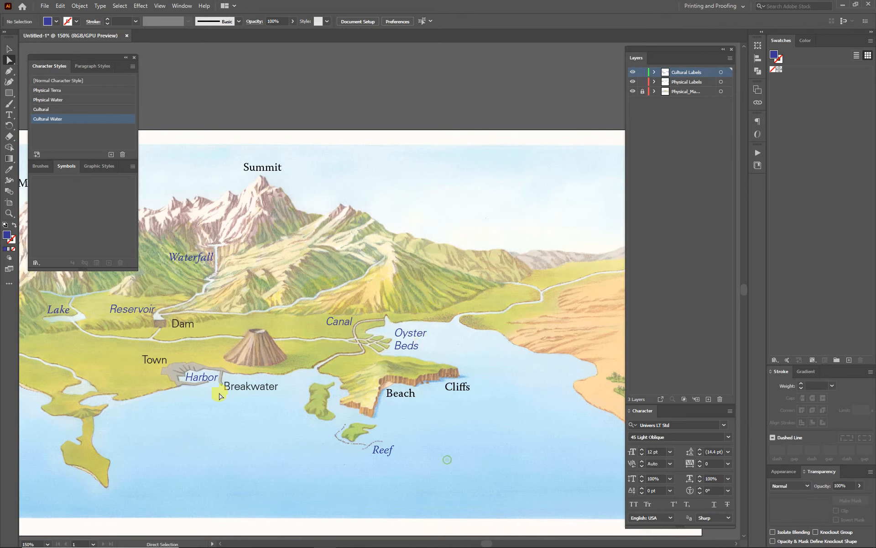
Step: Place a copy of the "Reef" label in the open water east of the cliffs and retype it as "Bay"
click(385, 451)
drag(386, 452, 550, 380)
key(t)
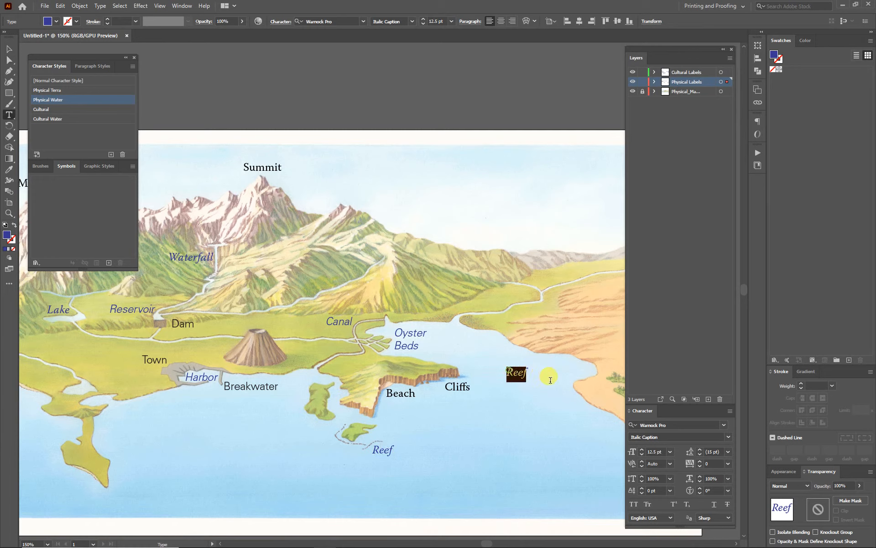
text(Bay)
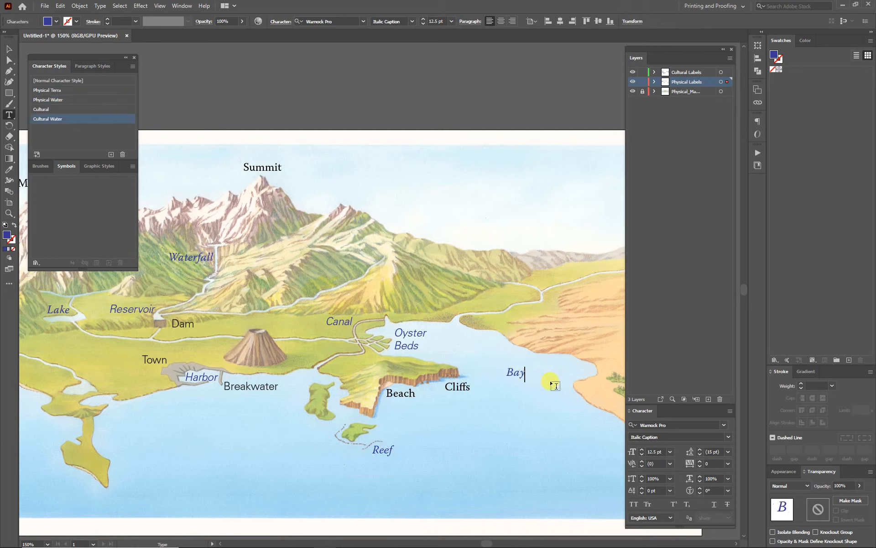
Step: Place a copy of the "Reef" label in the open water south of the breakwater, retype it as "Ocean", and nudge it slightly southeast
click(13, 51)
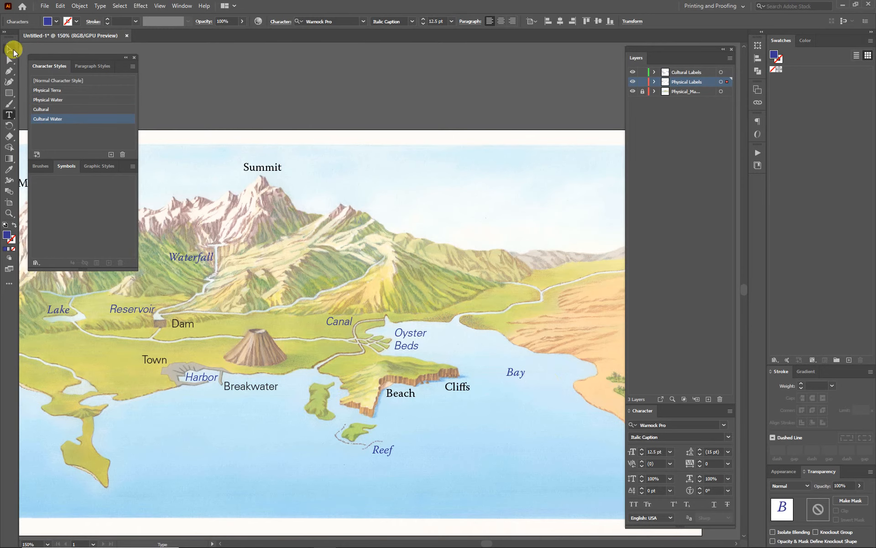
key(space)
drag(294, 249, 273, 214)
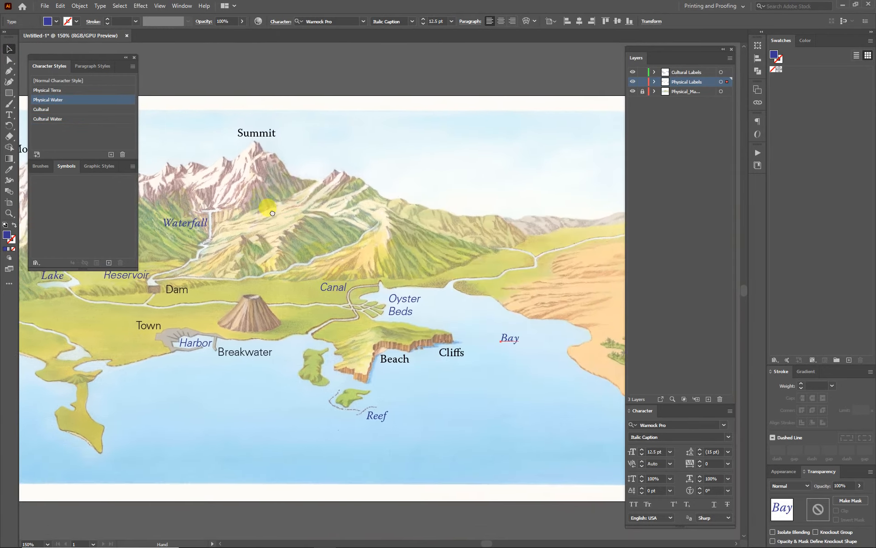
drag(484, 294, 452, 280)
click(348, 401)
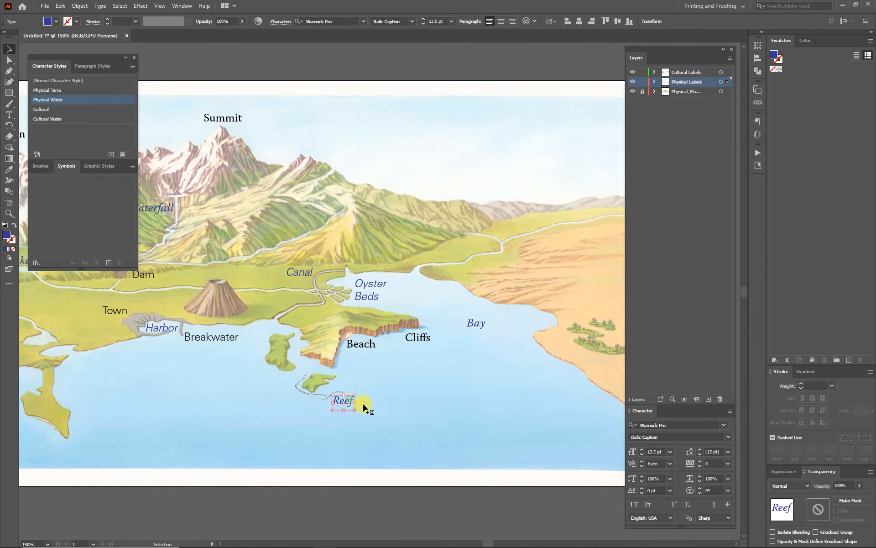
drag(344, 401, 177, 412)
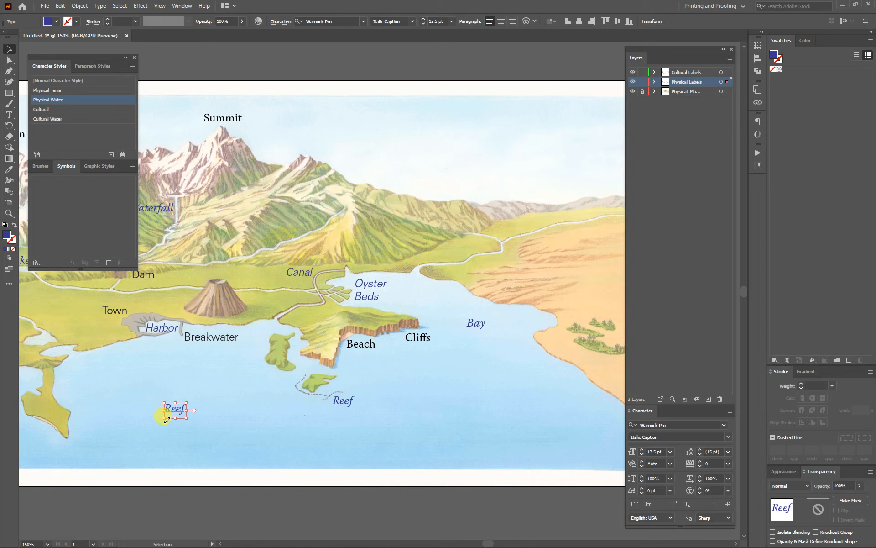
double_click(182, 404)
drag(165, 406, 191, 415)
text(Ocean)
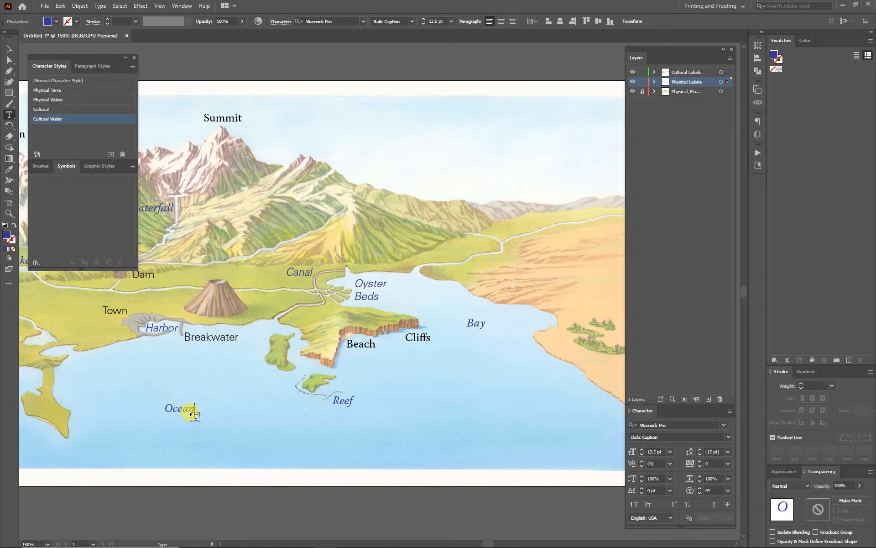
ctrl+click(260, 445)
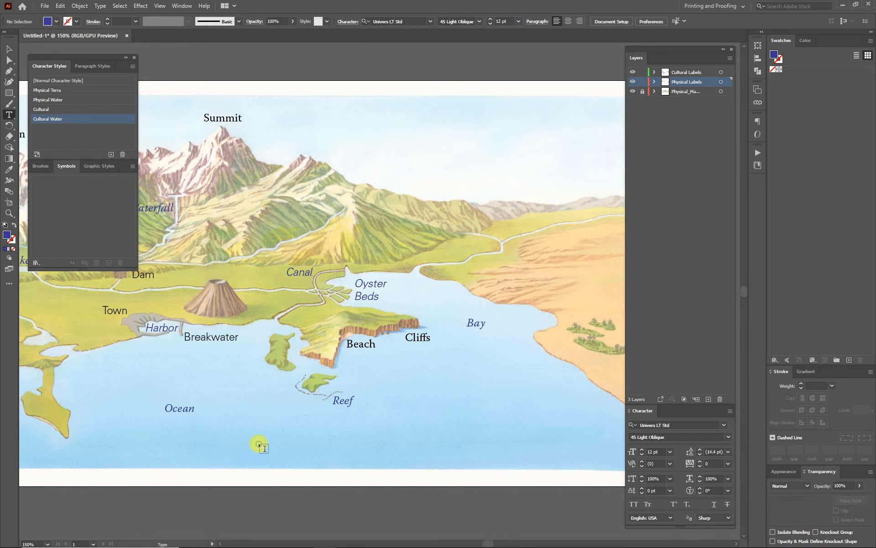
key(a)
drag(184, 410, 192, 414)
click(431, 448)
Step: Place a copy of the "Cliffs" label on the sandy land near the map's eastern edge and retype it as "Desert"
drag(538, 394, 408, 421)
click(288, 370)
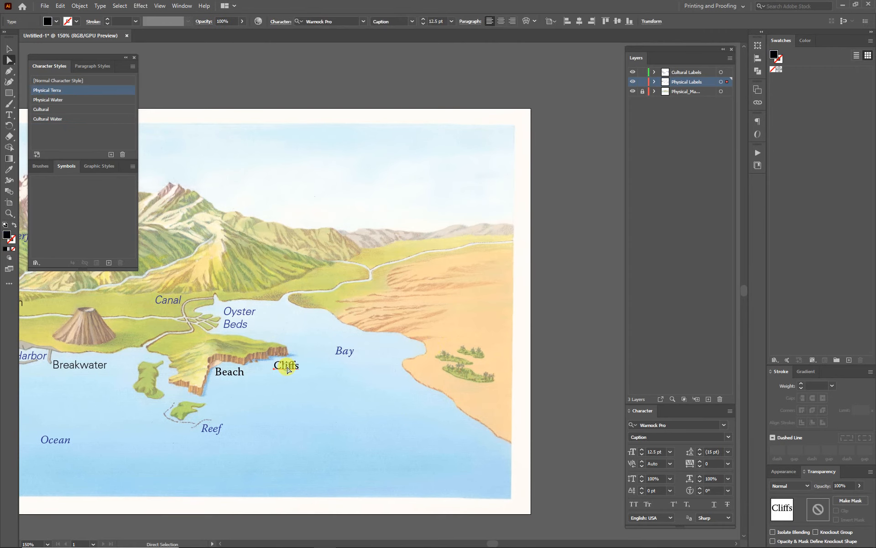
drag(288, 369, 501, 282)
key(t)
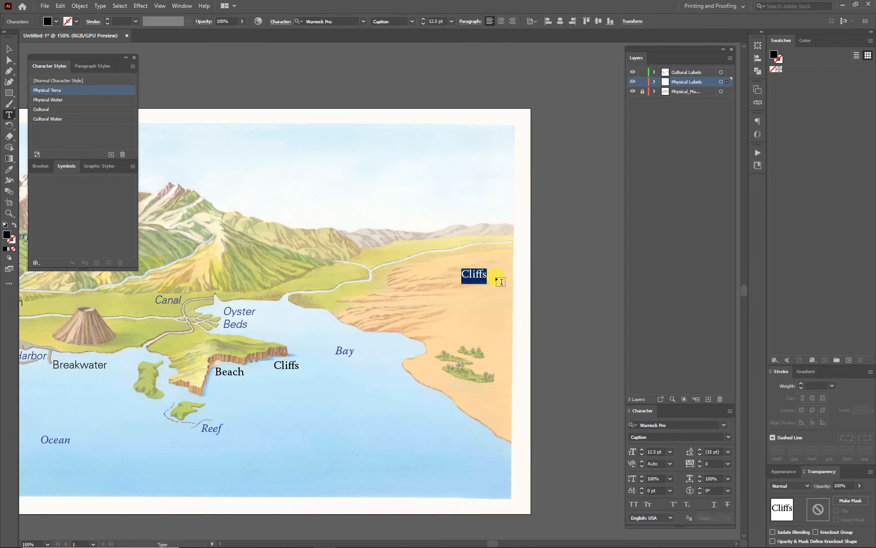
text(Desert)
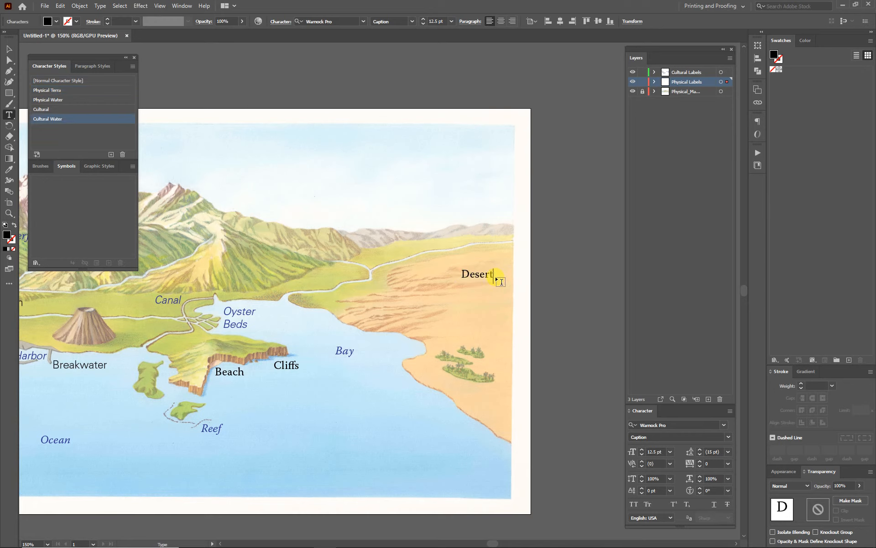
ctrl+click(492, 301)
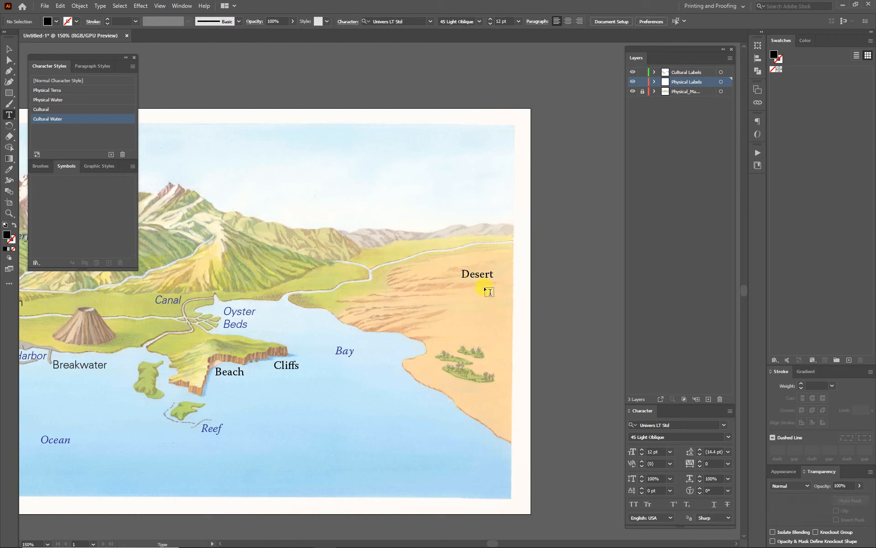
Step: Place a copy of the "Desert" label southwest of it on the rippled sand, retype it as "Sand Dunes", and nudge it northwest
ctrl+click(479, 278)
drag(478, 278, 433, 318)
double_click(404, 321)
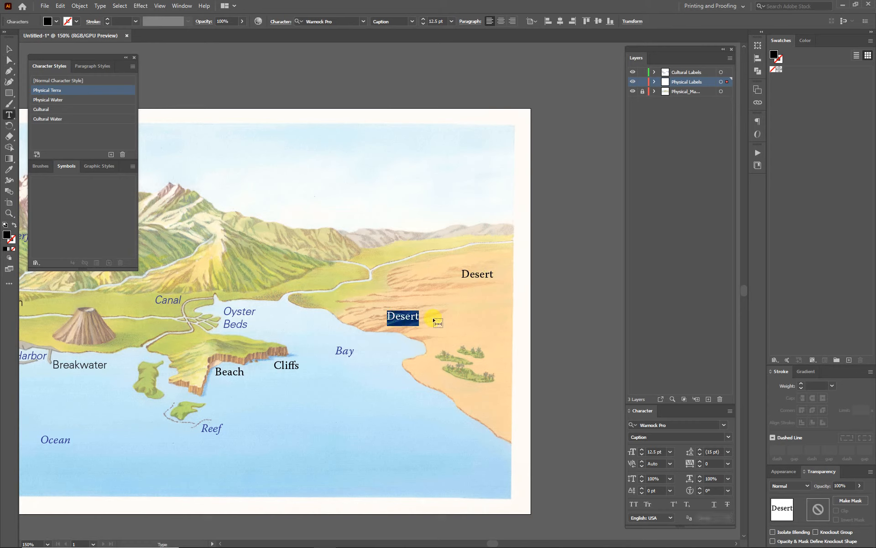
text(Sand Dun)
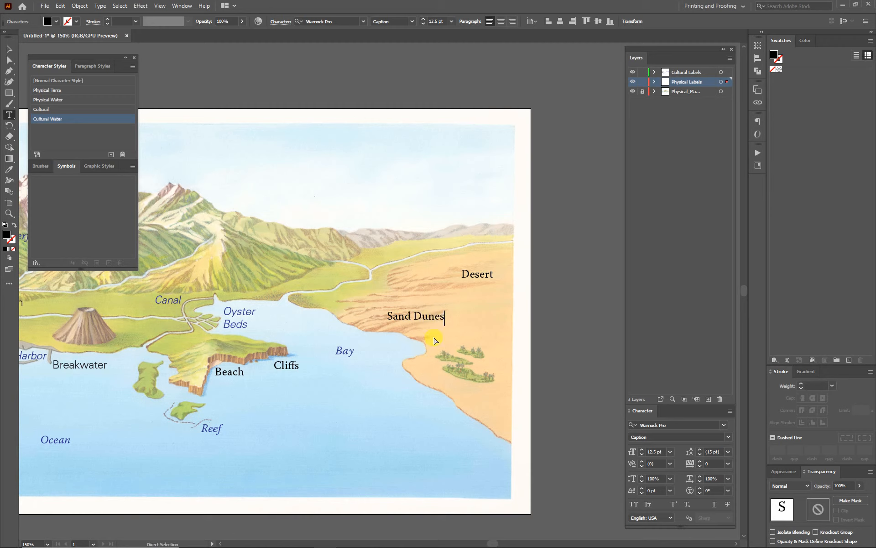
ctrl+click(434, 340)
drag(427, 315, 419, 312)
Step: Place a copy of the "Desert" label beside the green palm patches in the sand and retype it as "Oasis"
ctrl+click(477, 278)
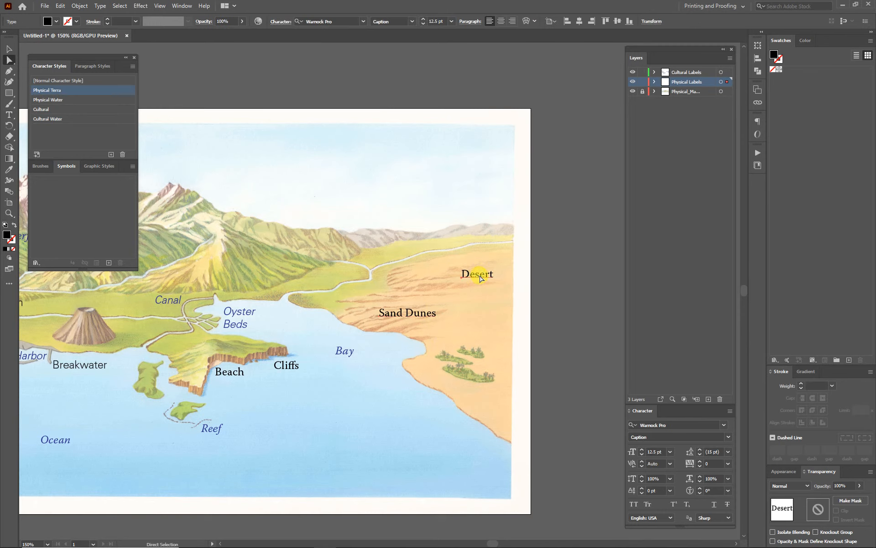
drag(481, 278, 497, 370)
key(alt+t)
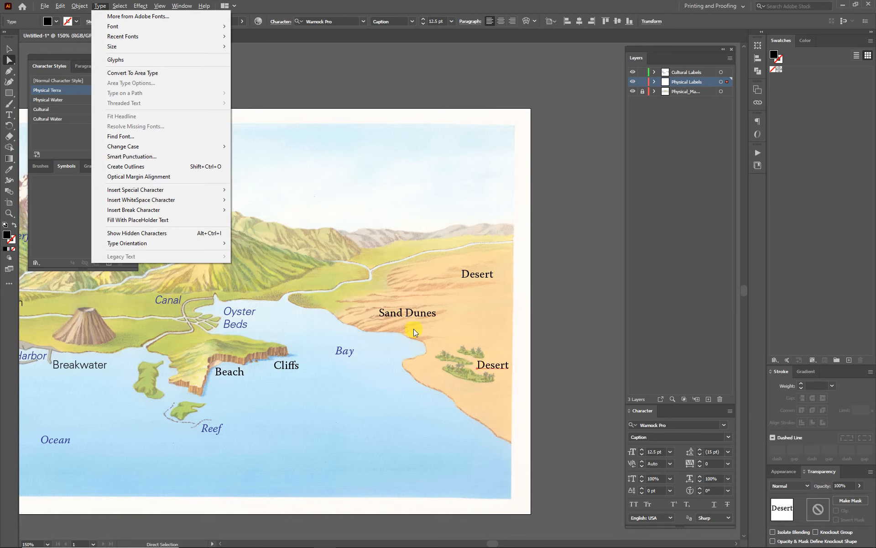
click(294, 105)
key(t)
drag(477, 365, 513, 366)
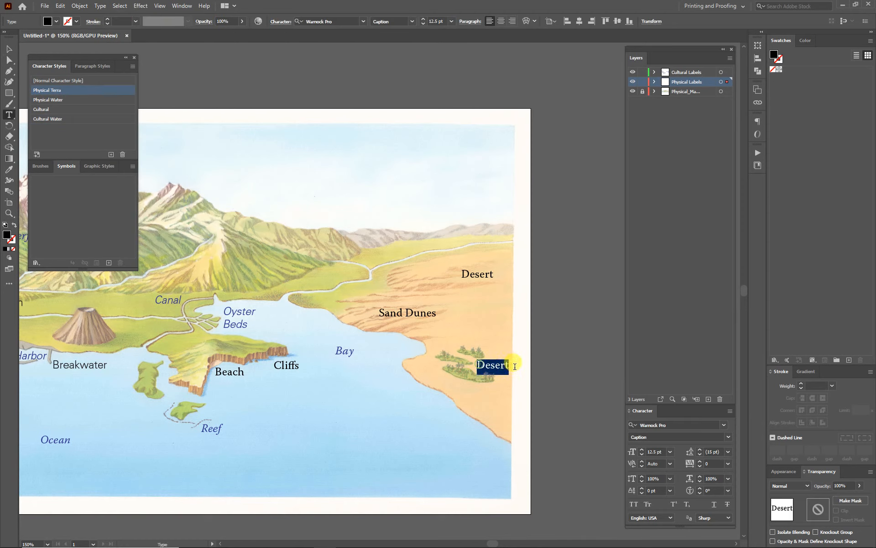
text(Oasis)
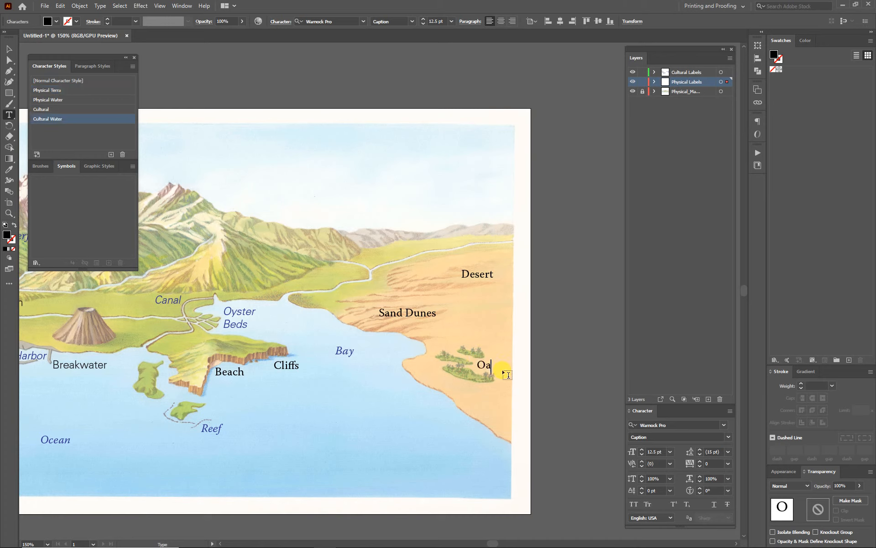
ctrl+click(480, 411)
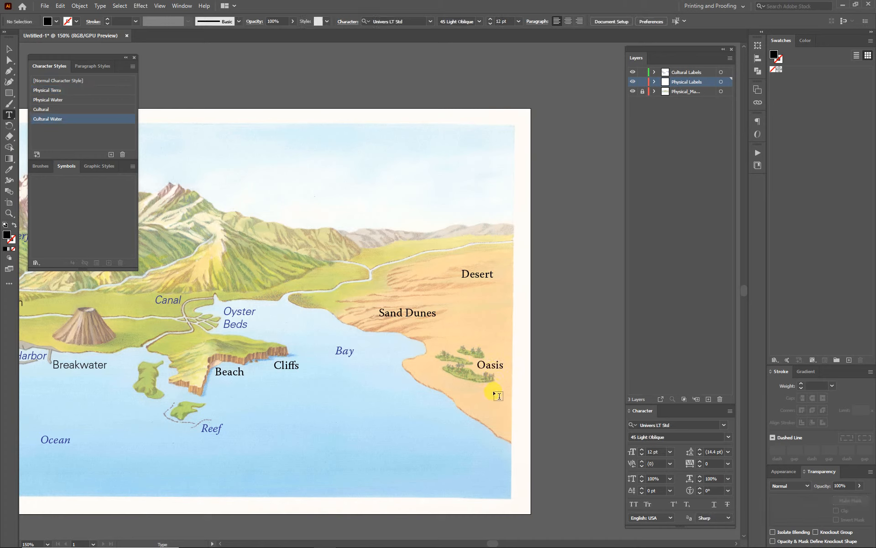
key(a)
click(489, 369)
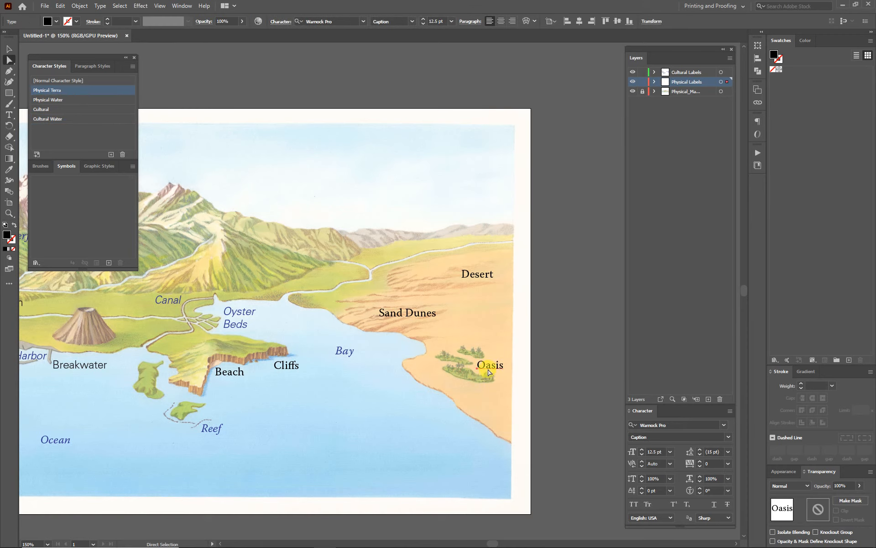
click(410, 446)
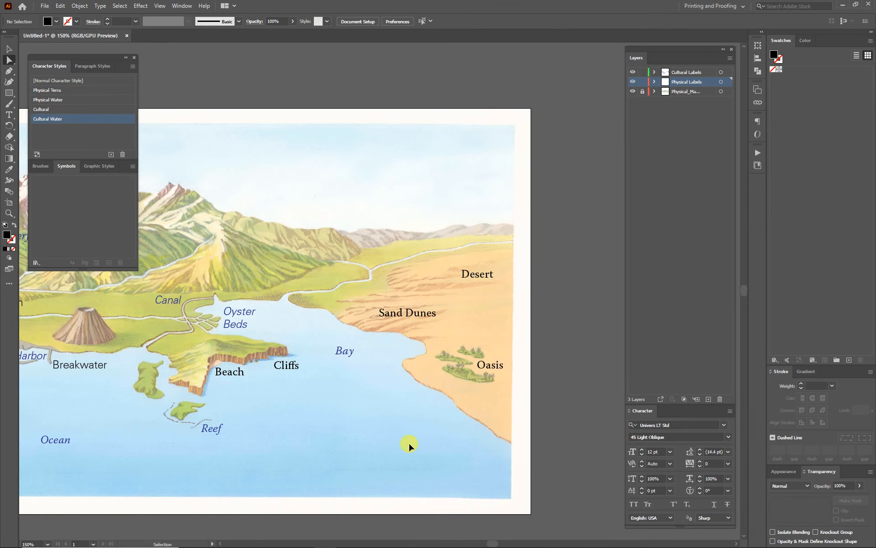
Step: Place a copy of the "Bay" label above the river northwest of the desert, retype it as "River", and rotate it to follow the river
key(ctrl+minus)
drag(269, 372, 492, 363)
key(Tab)
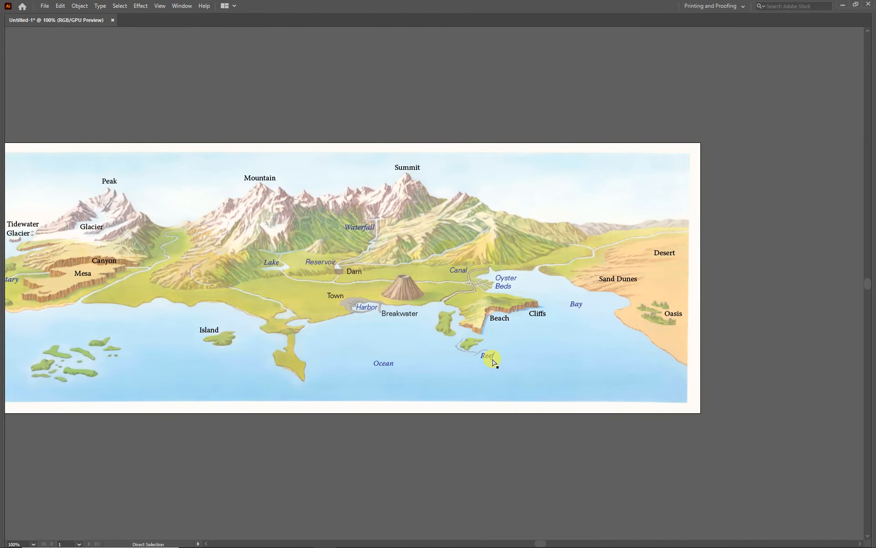
key(ctrl+0)
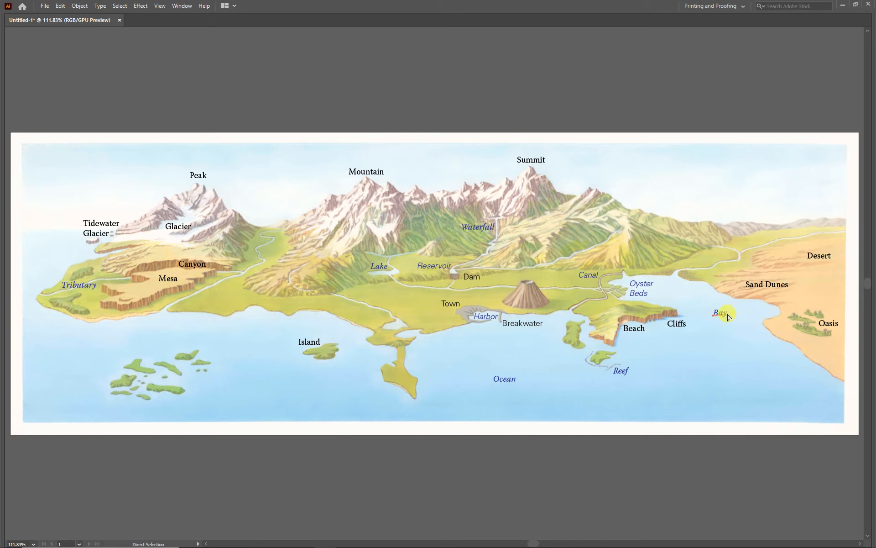
drag(724, 317, 760, 245)
key(t)
double_click(753, 238)
text(River)
key(Escape)
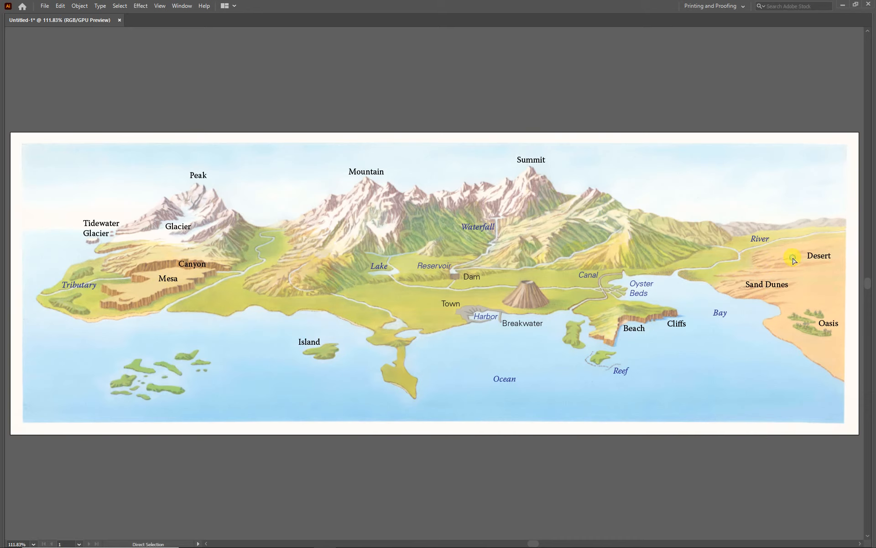
click(761, 244)
drag(750, 251, 754, 258)
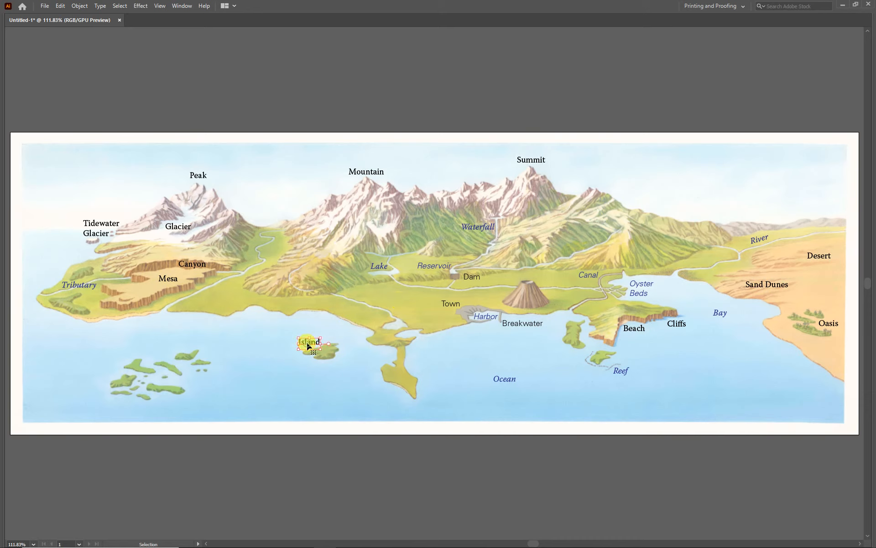
Step: Place a copy of the "Island" label on the narrow peninsula west of the ocean label, retype it as "Spit", and center it on the land
drag(308, 346, 414, 382)
double_click(391, 372)
text(S)
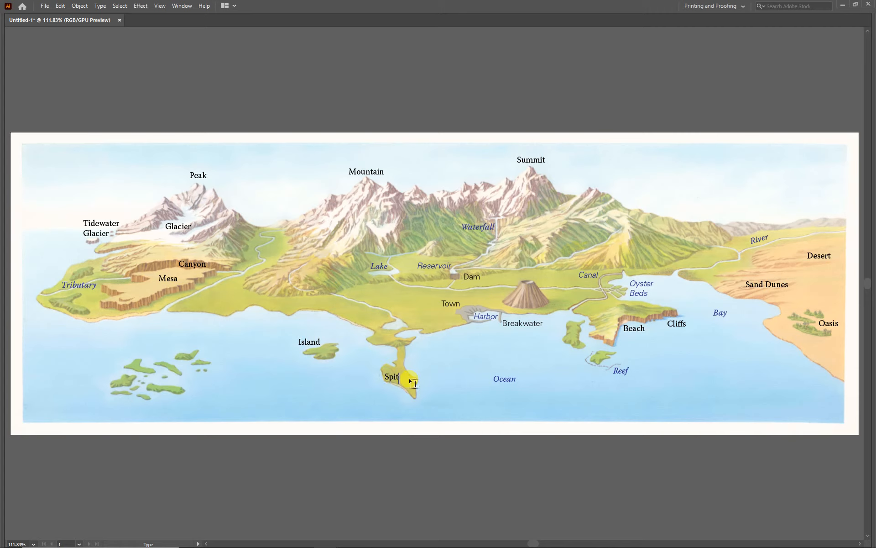
text(pit)
key(Escape)
drag(398, 377, 403, 375)
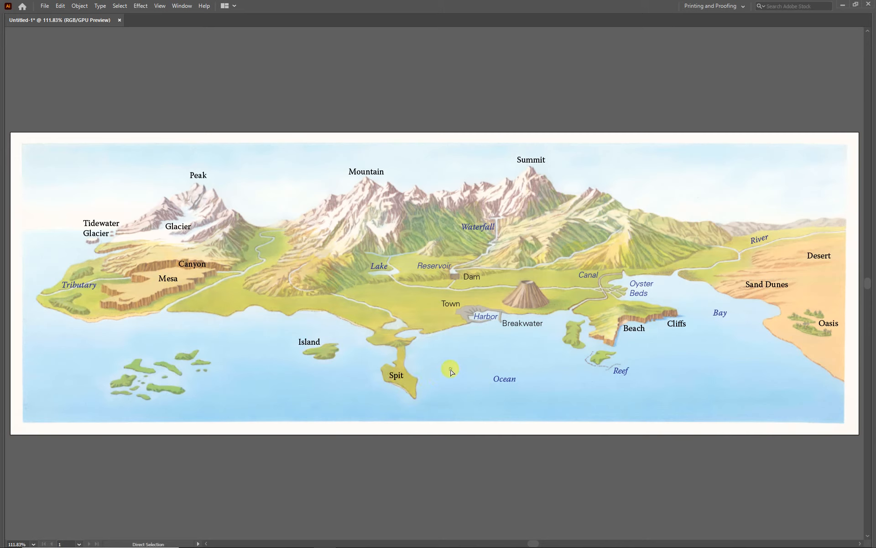
Step: Add the black tent symbol from the Maps symbol library to the document's symbols and close the library
key(Tab)
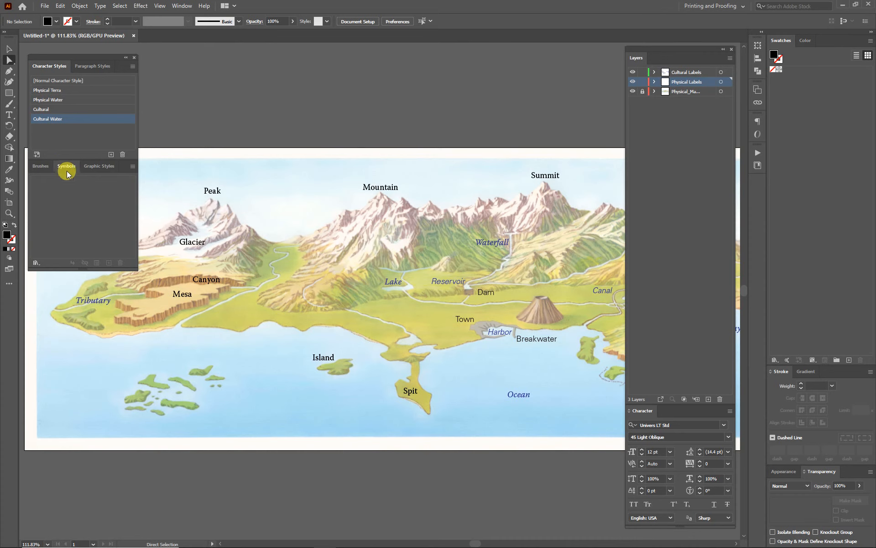
click(132, 166)
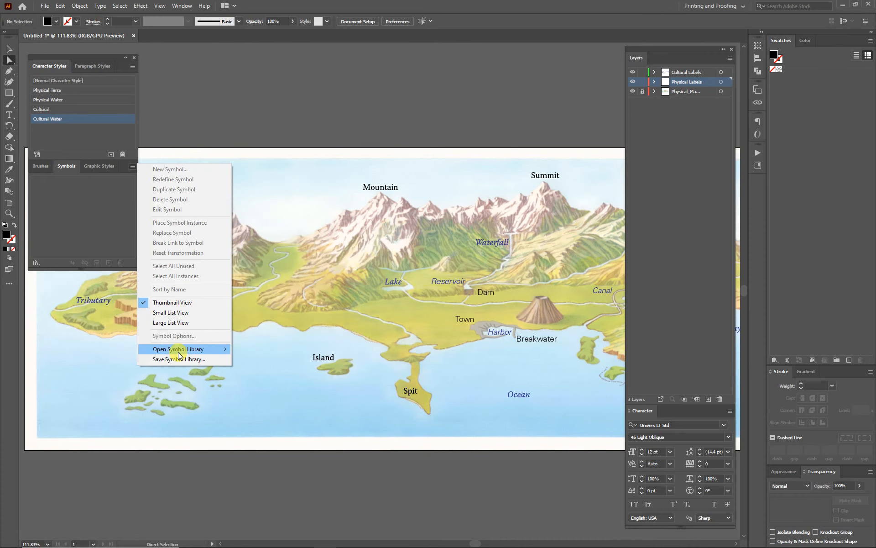
mouse_move(179, 353)
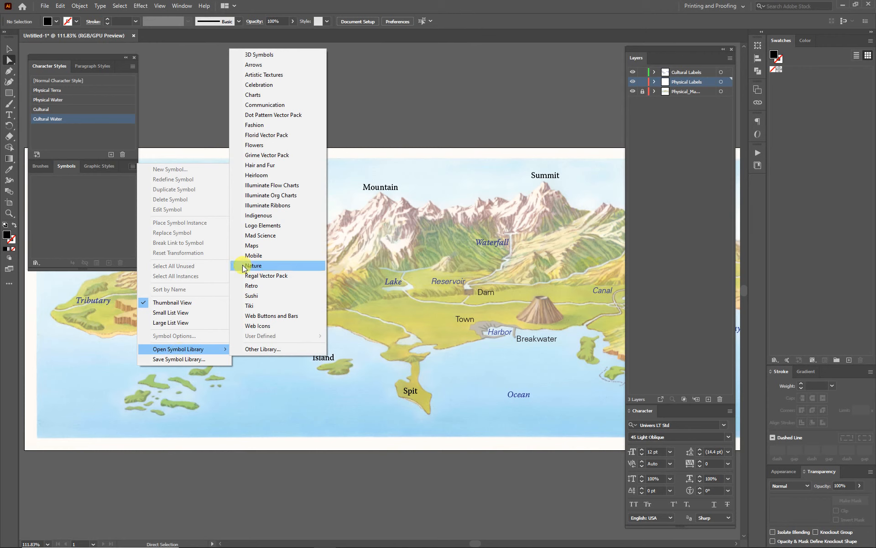
click(254, 246)
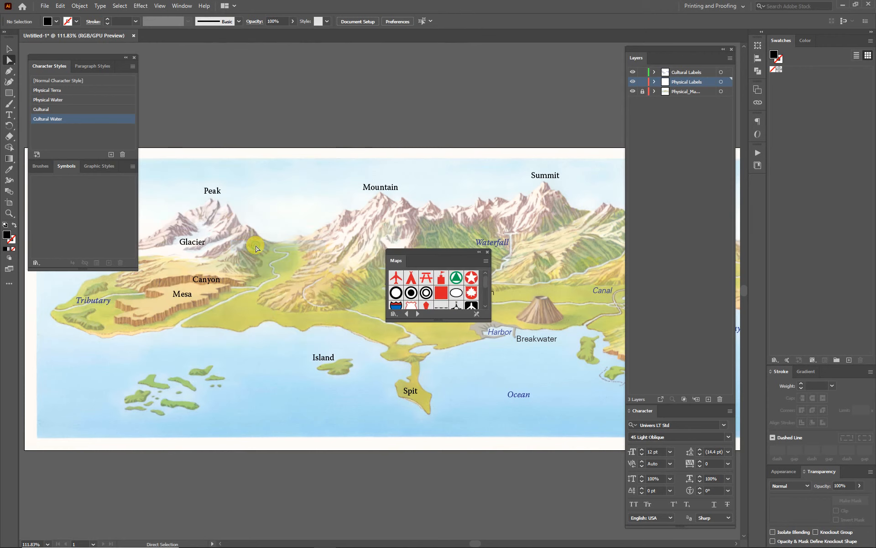
drag(448, 251, 299, 85)
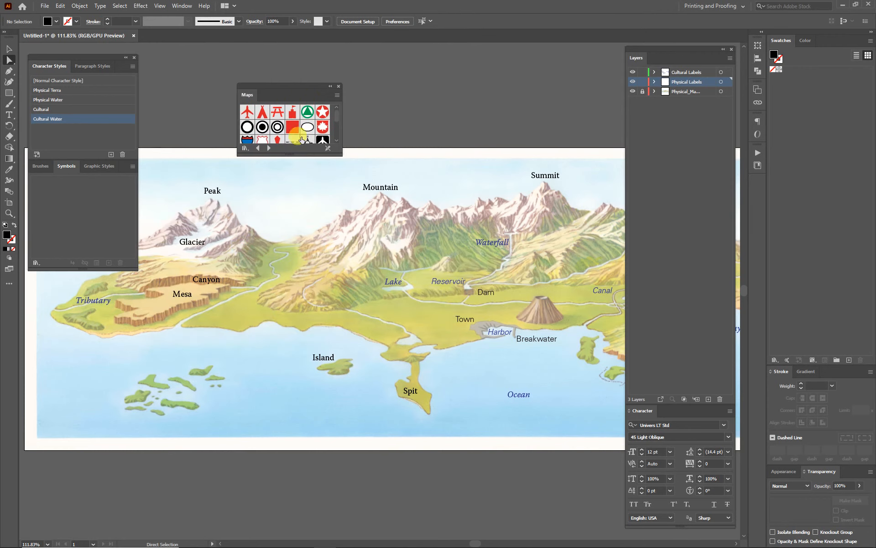
drag(293, 154, 288, 245)
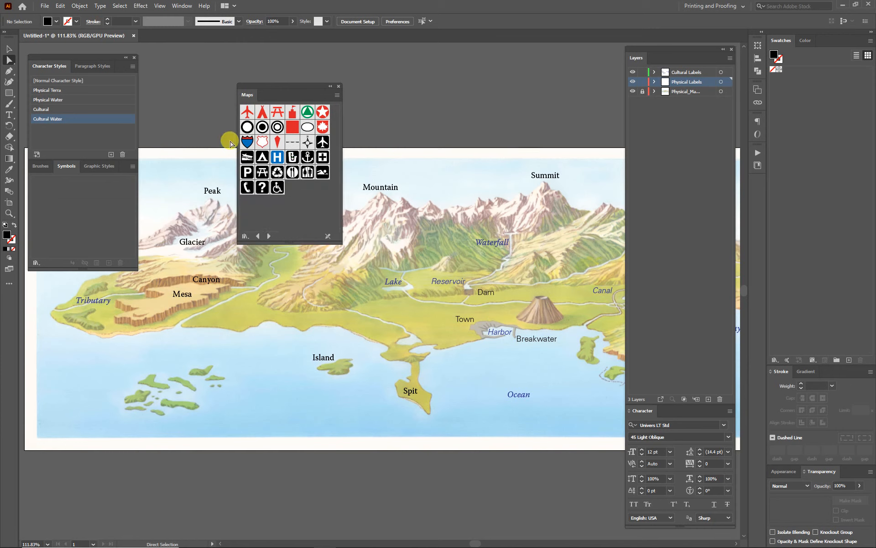
click(261, 158)
click(338, 88)
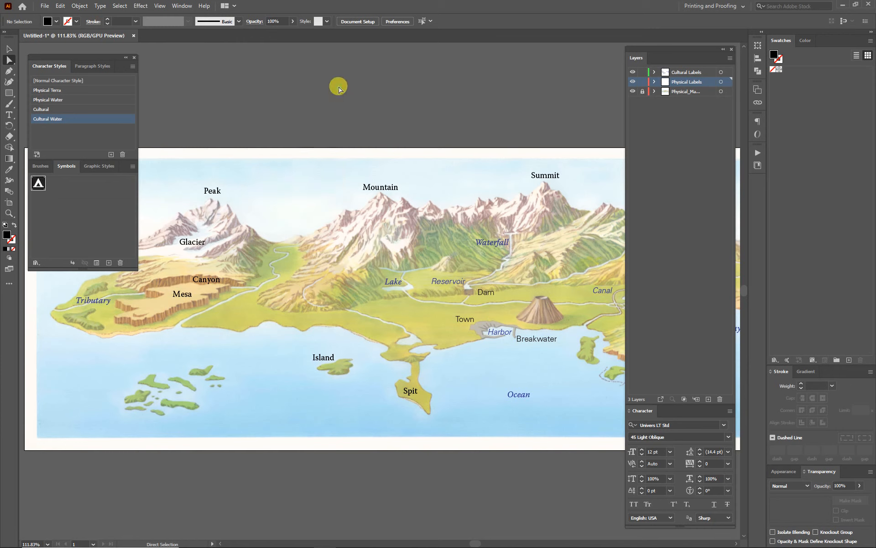
Step: Lock the Cultural Labels and Physical Labels layers and create a new top layer named with the owner's short first name plus "Place"
click(643, 72)
click(643, 82)
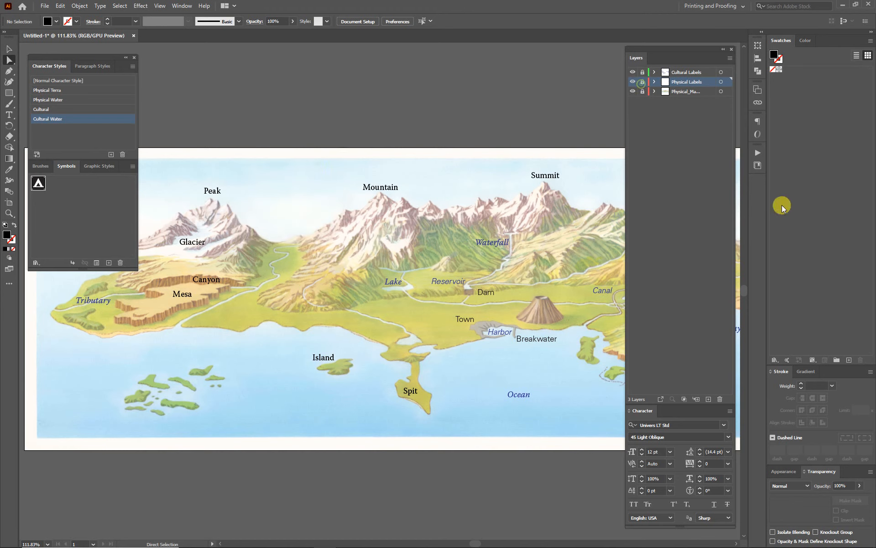
click(708, 399)
drag(673, 87, 672, 67)
double_click(682, 71)
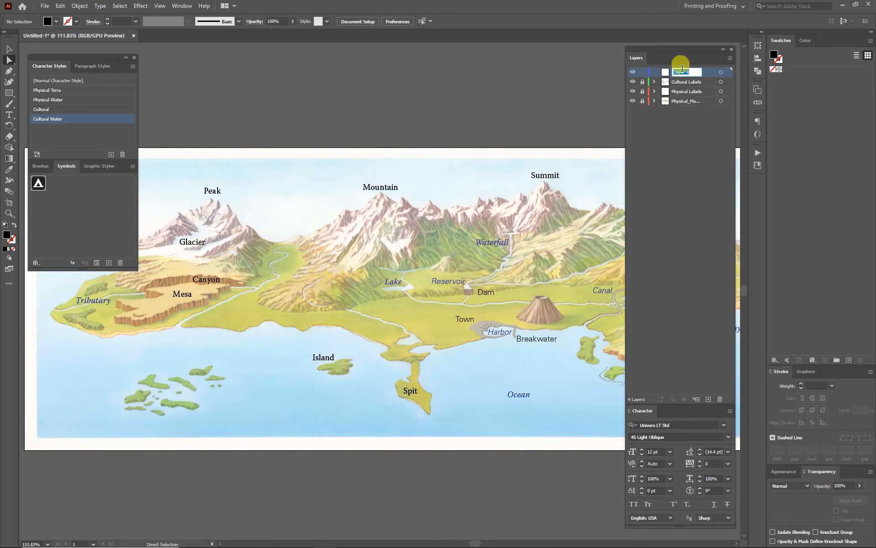
text(evs Place)
key(Return)
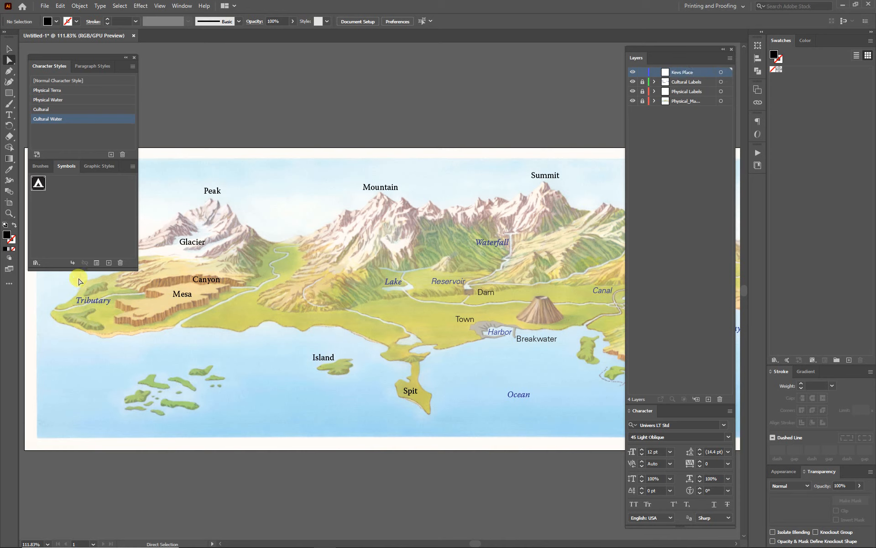
Step: Place an instance of the tent symbol on the green coastal land just south of the mesa
drag(38, 186, 417, 280)
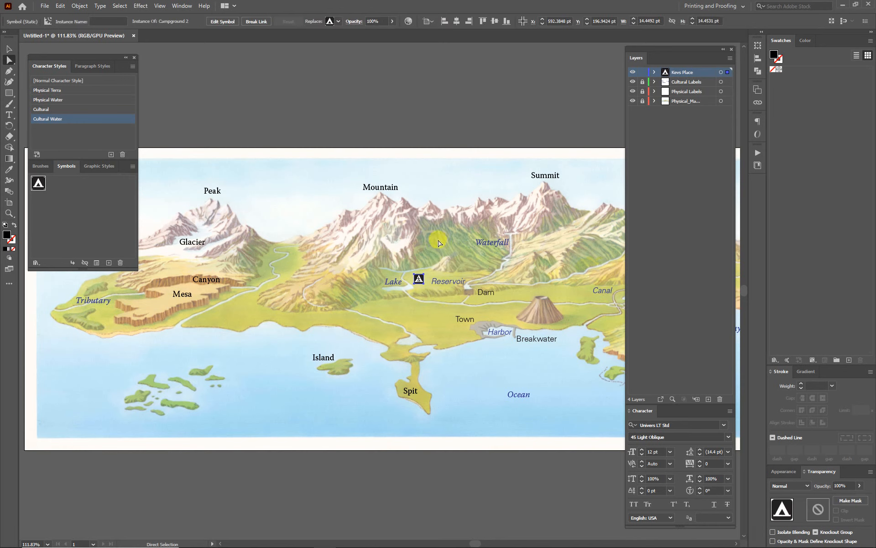
click(440, 337)
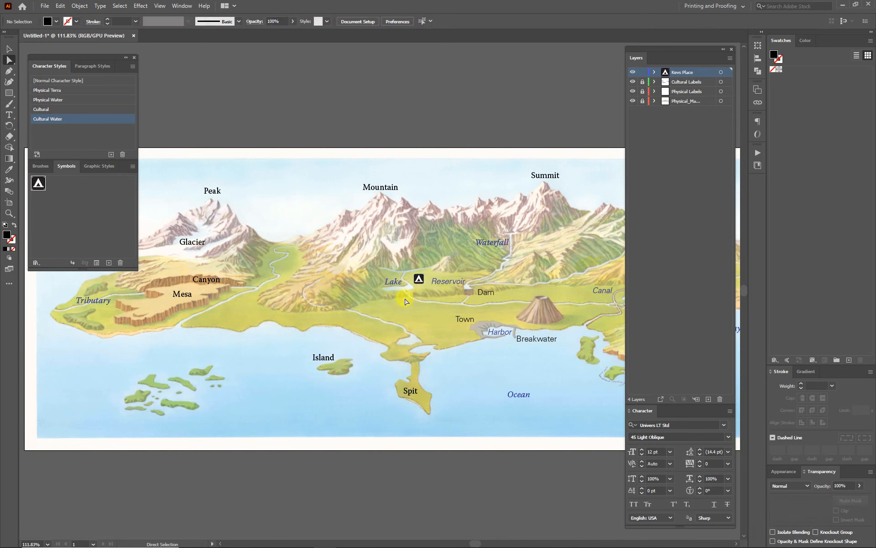
drag(420, 281, 434, 316)
drag(259, 315, 203, 320)
click(240, 313)
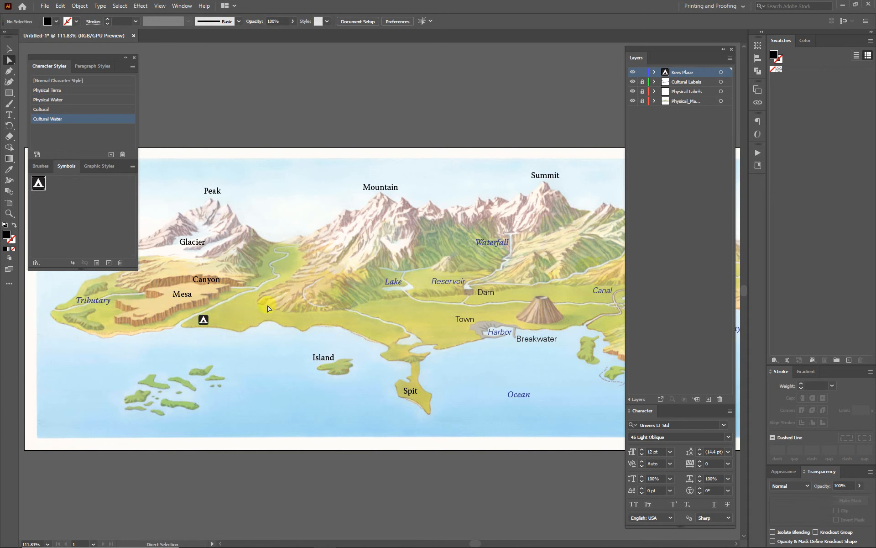
Step: Add a label with the owner's short first name plus "'s Place" in the Cultural character style, just east of the tent symbol
click(9, 114)
click(217, 310)
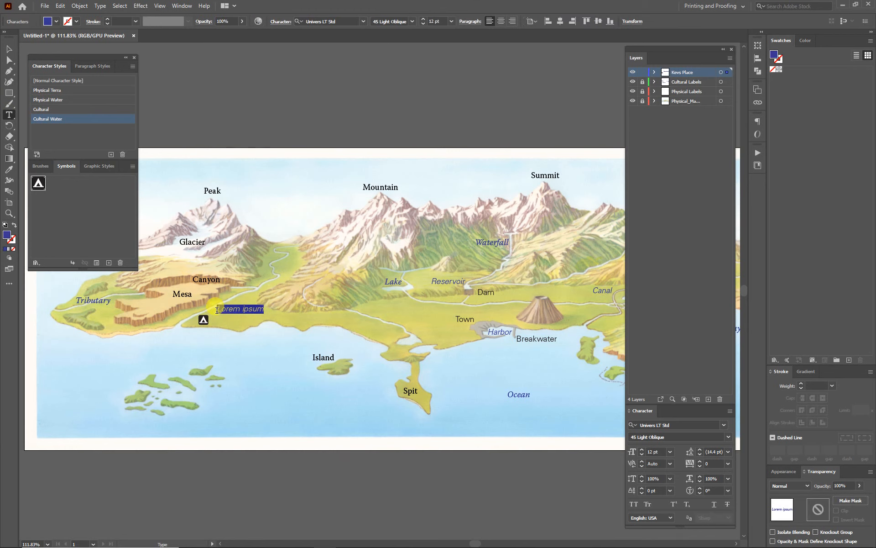
text(Kevs)
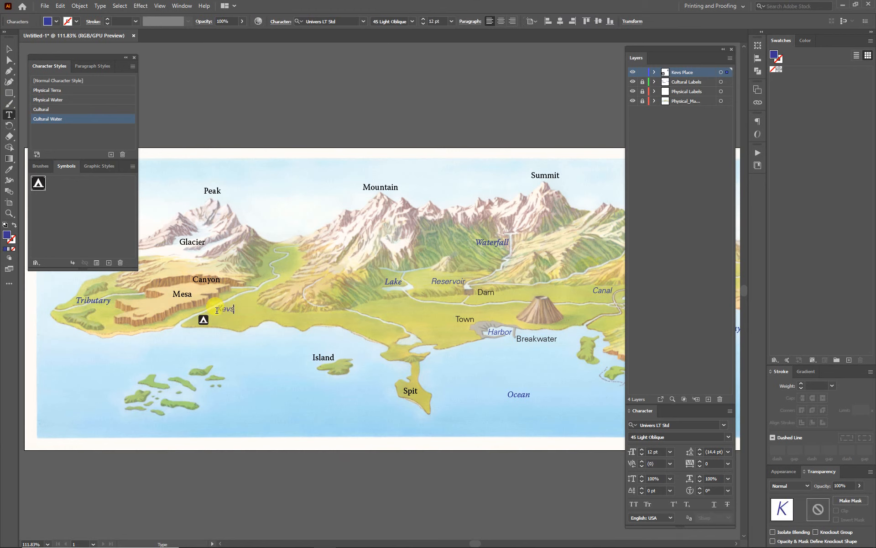
text('s Place)
click(9, 48)
click(39, 109)
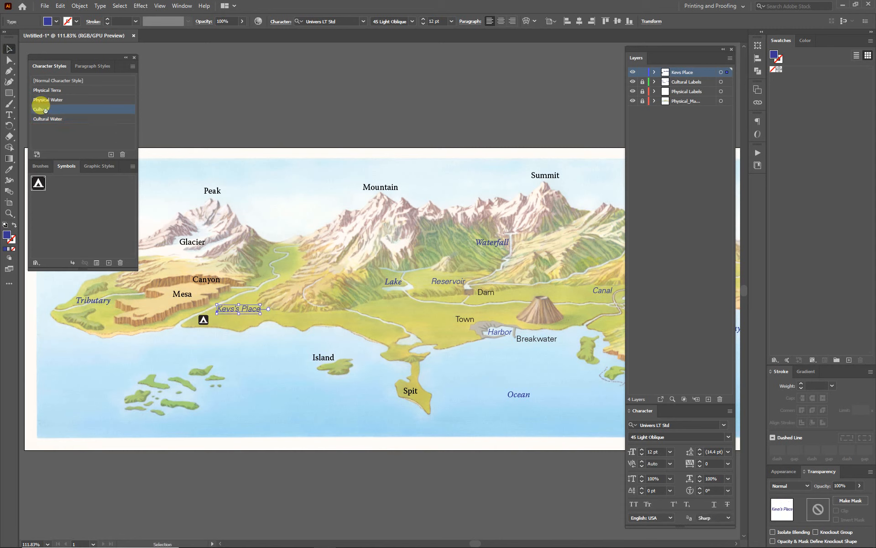
drag(237, 307, 231, 318)
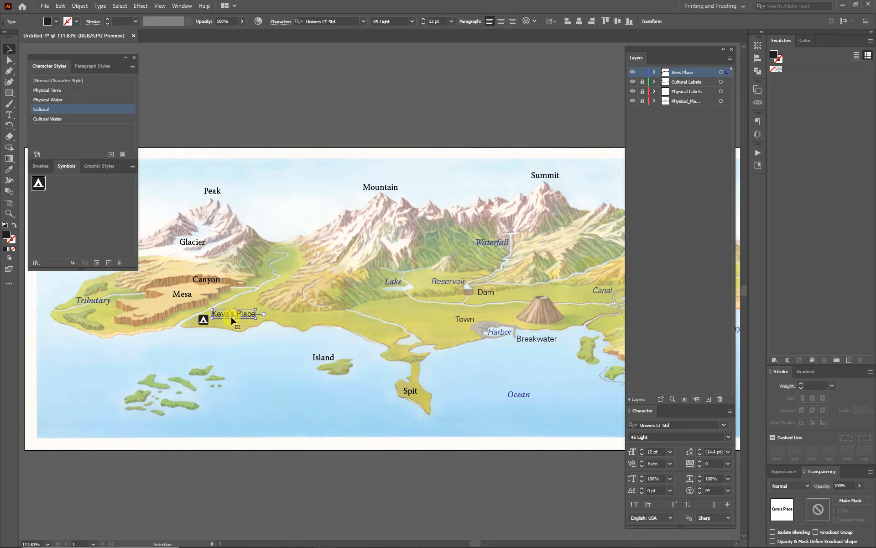
click(255, 356)
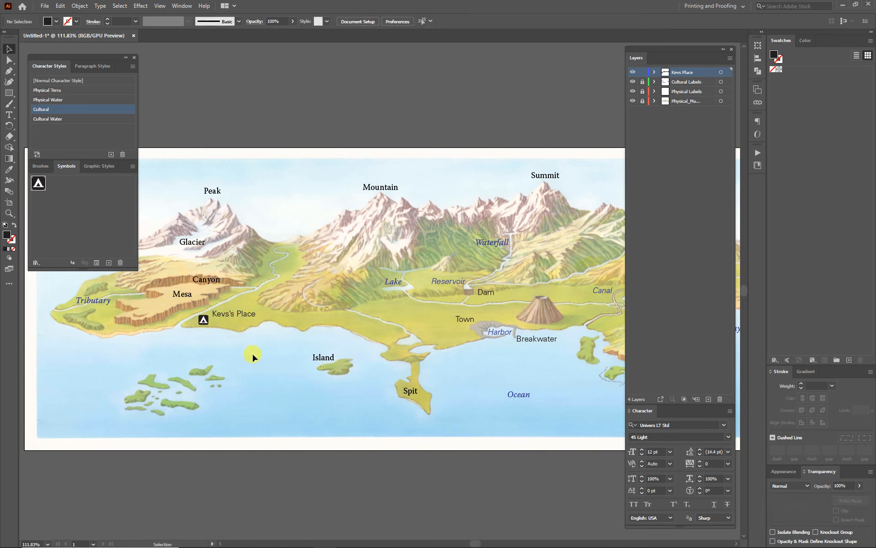
Step: Delete the extra "s" before the apostrophe in the place label and check the whole map with the panels hidden
double_click(227, 315)
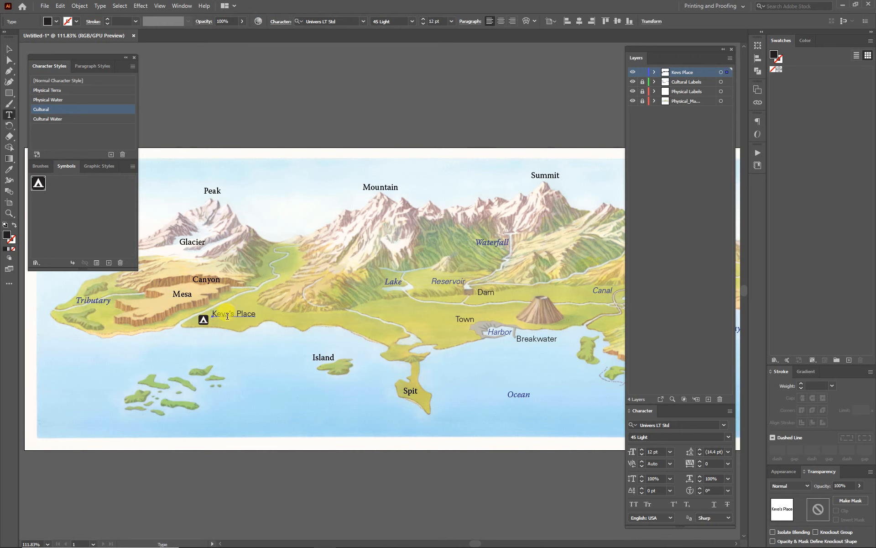
click(227, 315)
key(BackSpace)
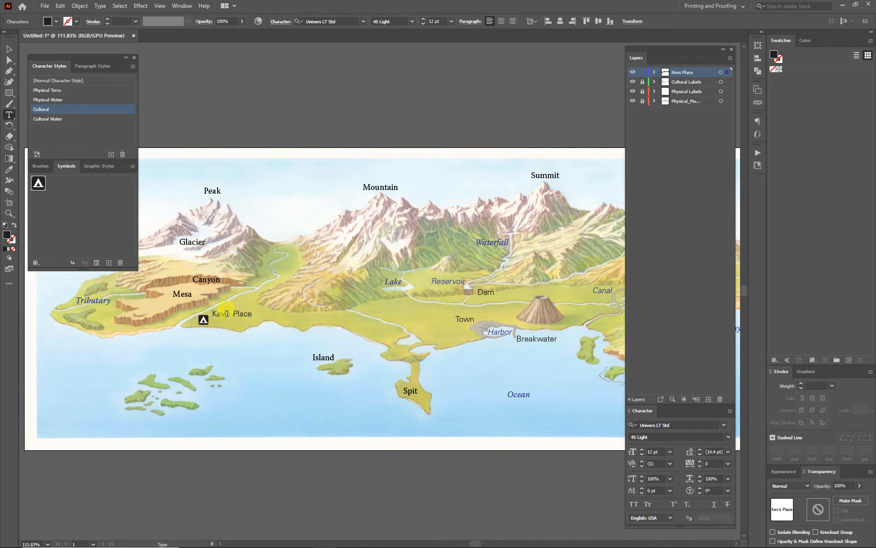
key(Escape)
key(ctrl+shift+a)
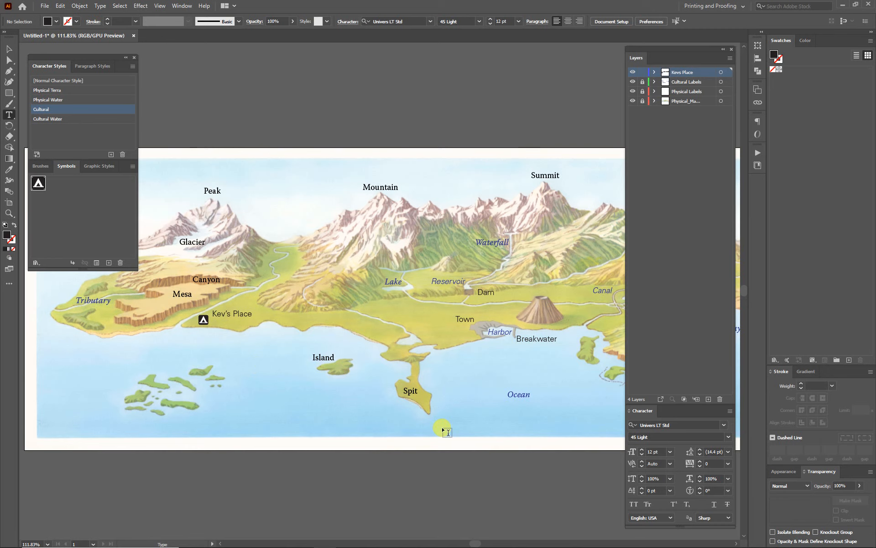
key(Tab)
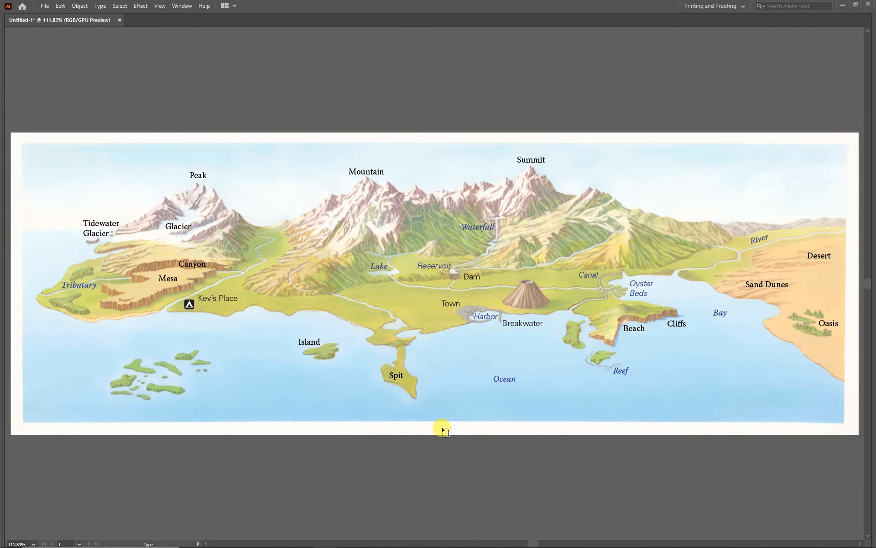
key(v)
key(t)
key(Tab)
Step: Save the document as Landforms2.ai in the Physical_Map_Legend folder, in Illustrator 2020 format with PDF compatibility and compression
click(46, 6)
click(52, 81)
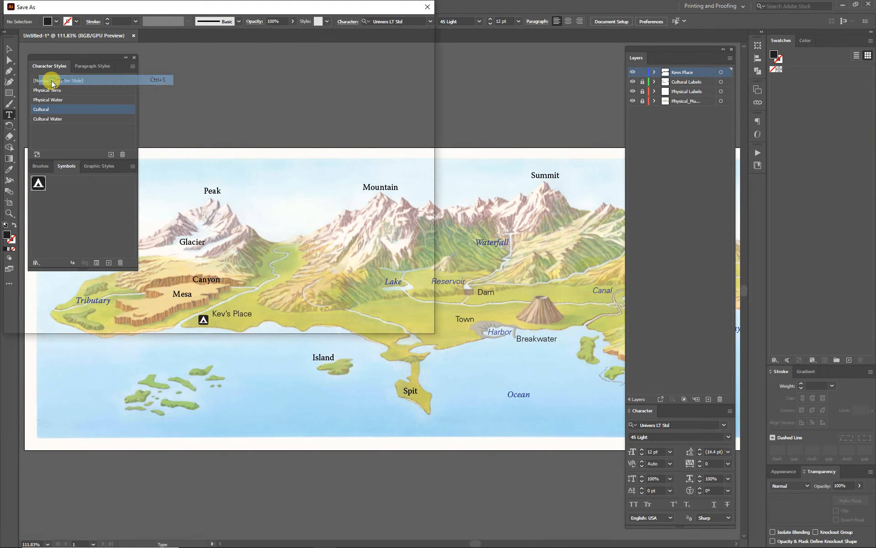
click(103, 72)
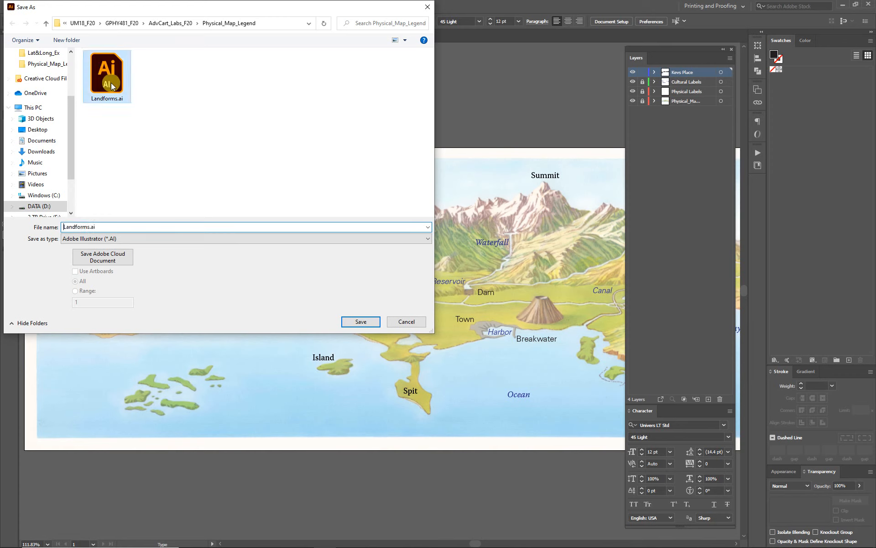
click(90, 227)
click(89, 227)
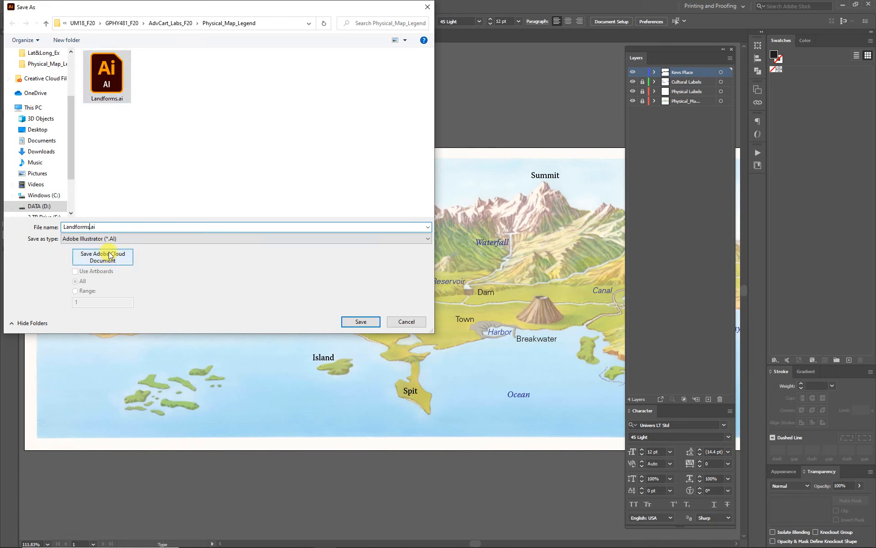
text(12)
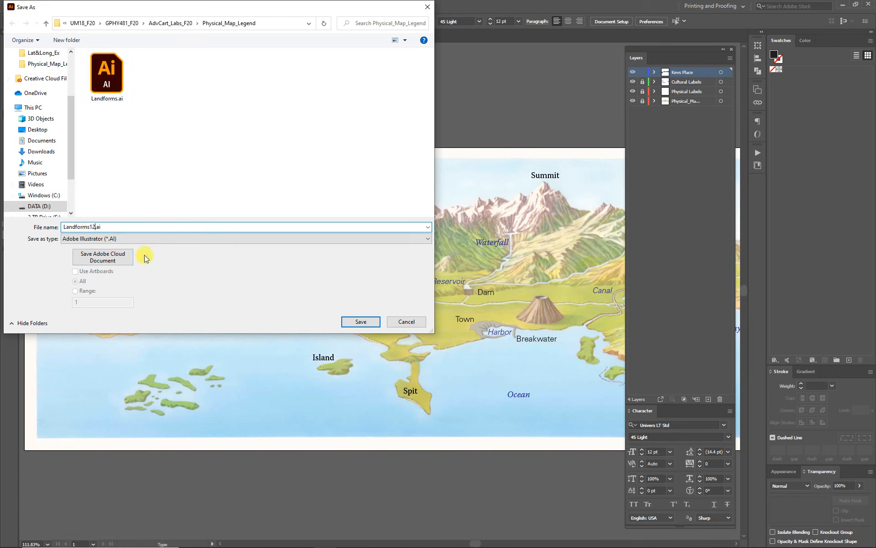
key(BackSpace)
key(BackSpace)
text(2)
click(362, 322)
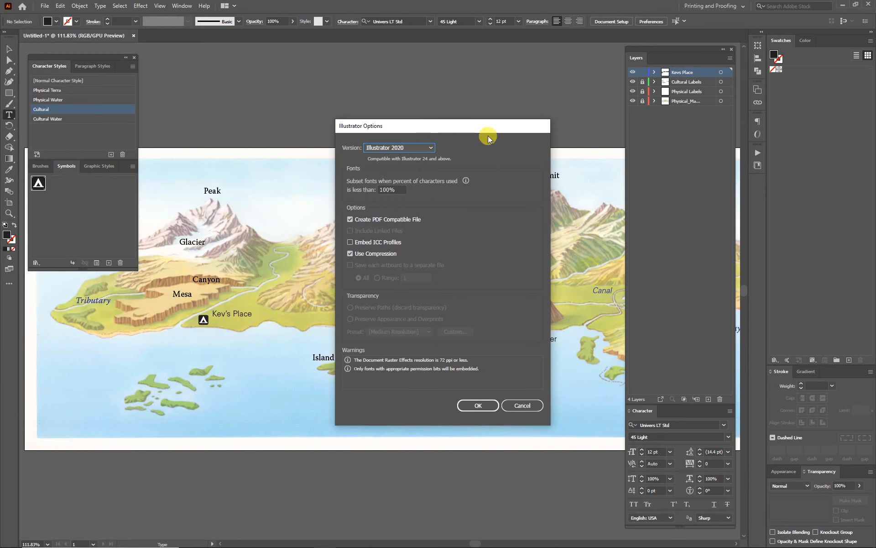
click(487, 404)
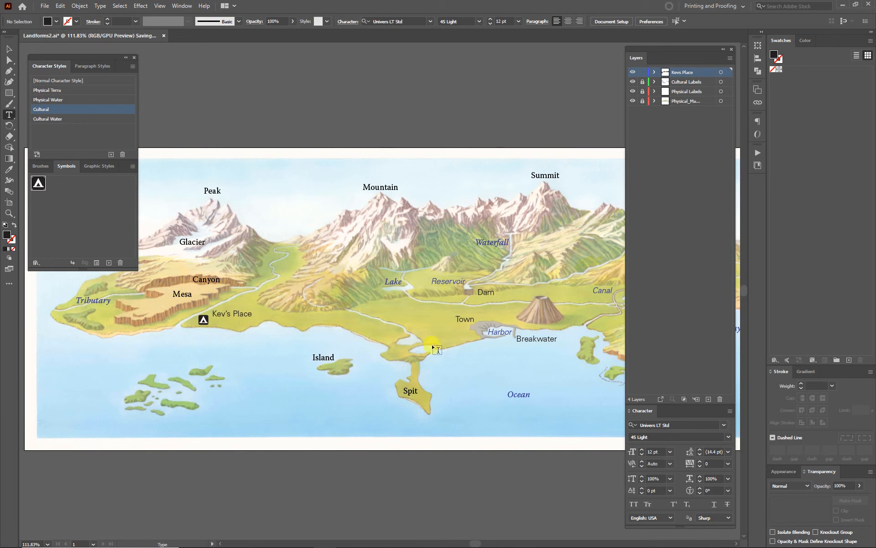
Step: Export all artboards as Landforms2.jpg in RGB at quality 10 and 300 ppi with the ICC profile embedded, and view the map without panels
click(45, 5)
mouse_move(61, 177)
click(209, 187)
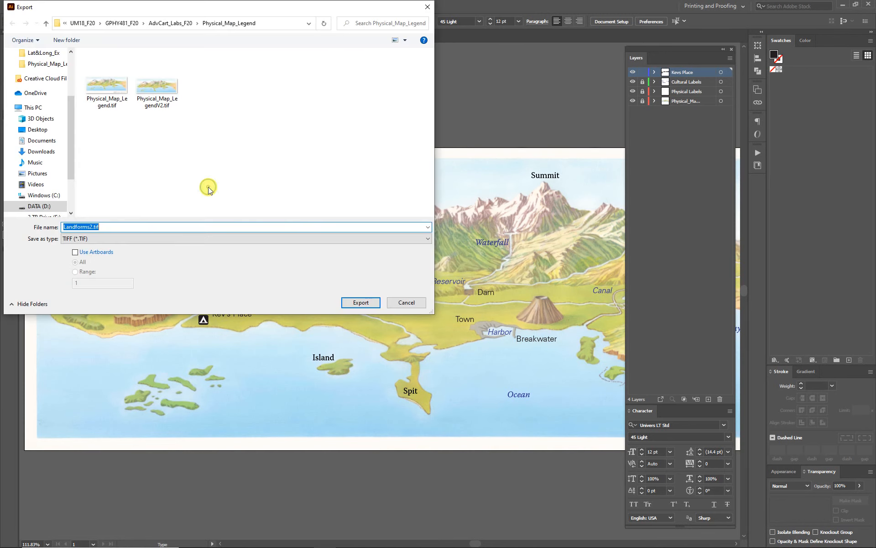
click(104, 238)
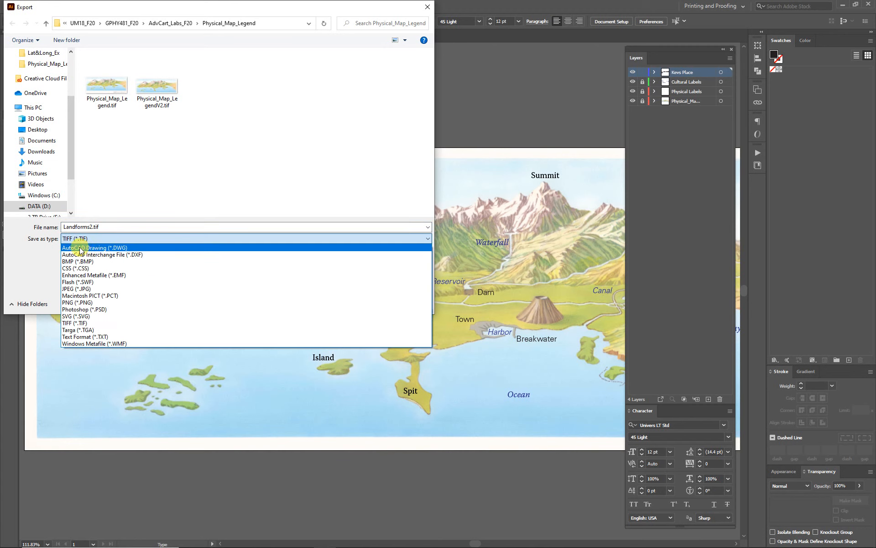
click(74, 289)
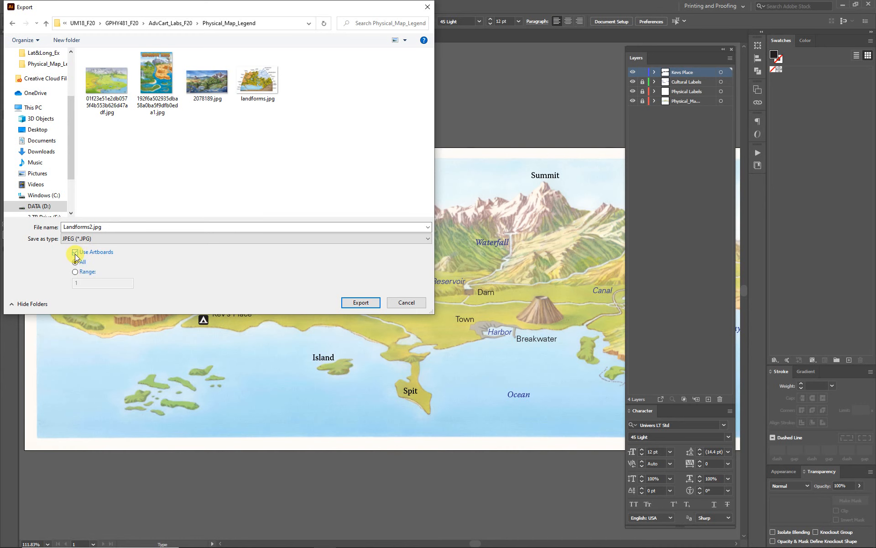
click(360, 303)
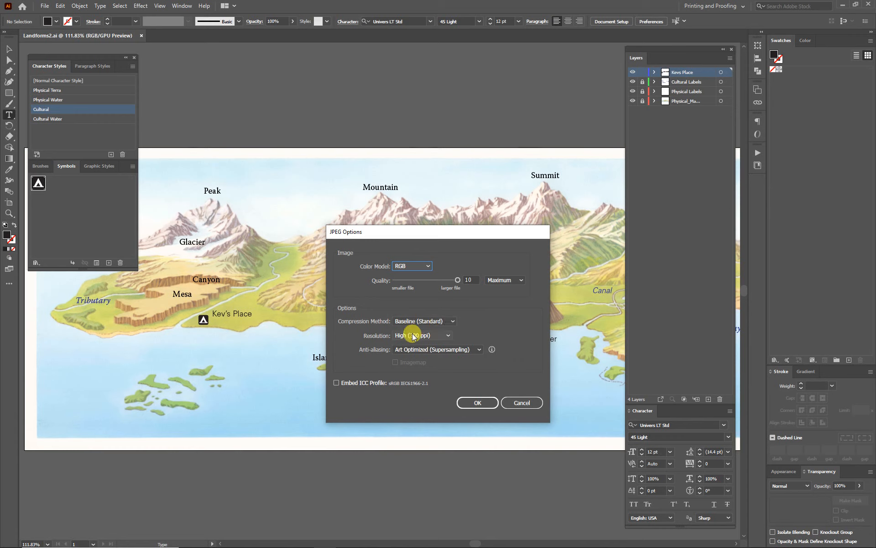
click(337, 382)
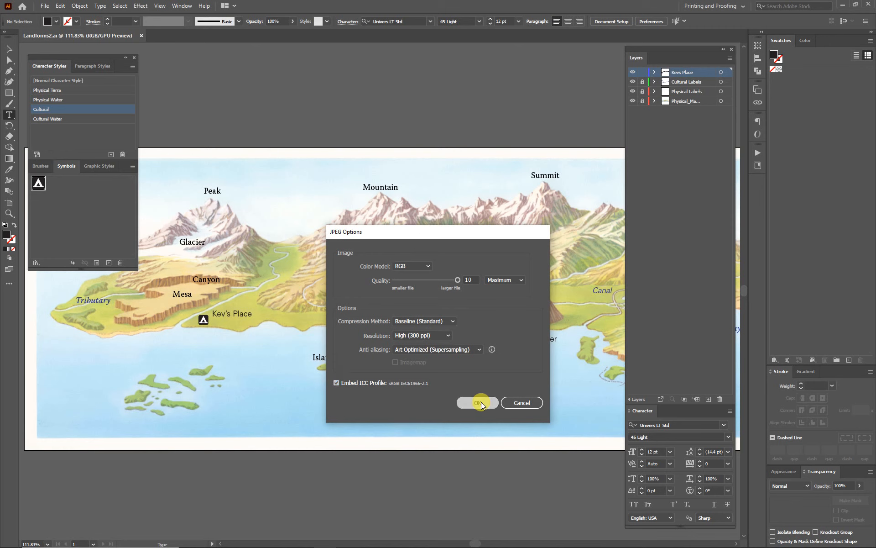
click(479, 403)
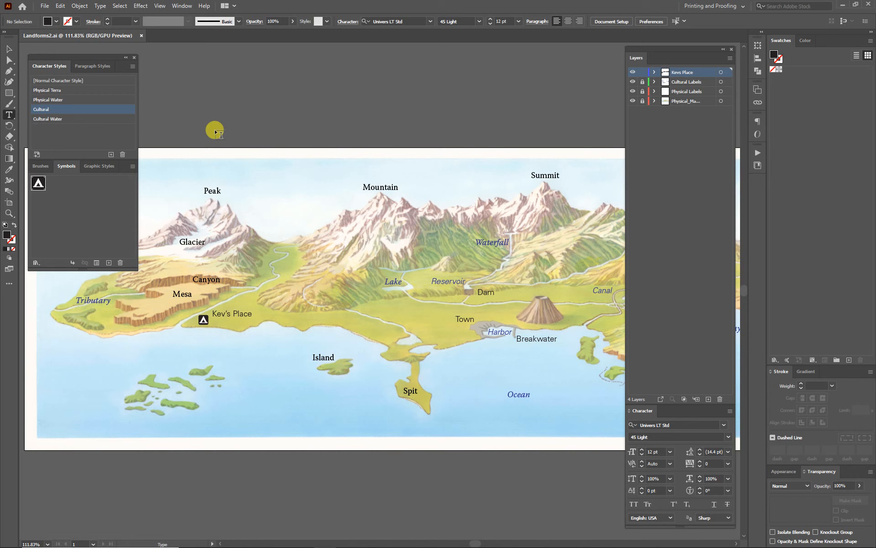
key(Tab)
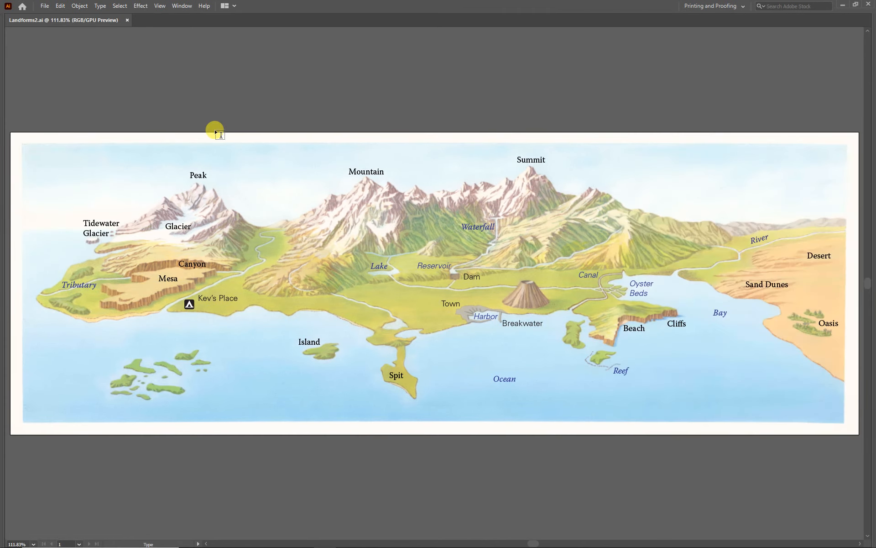